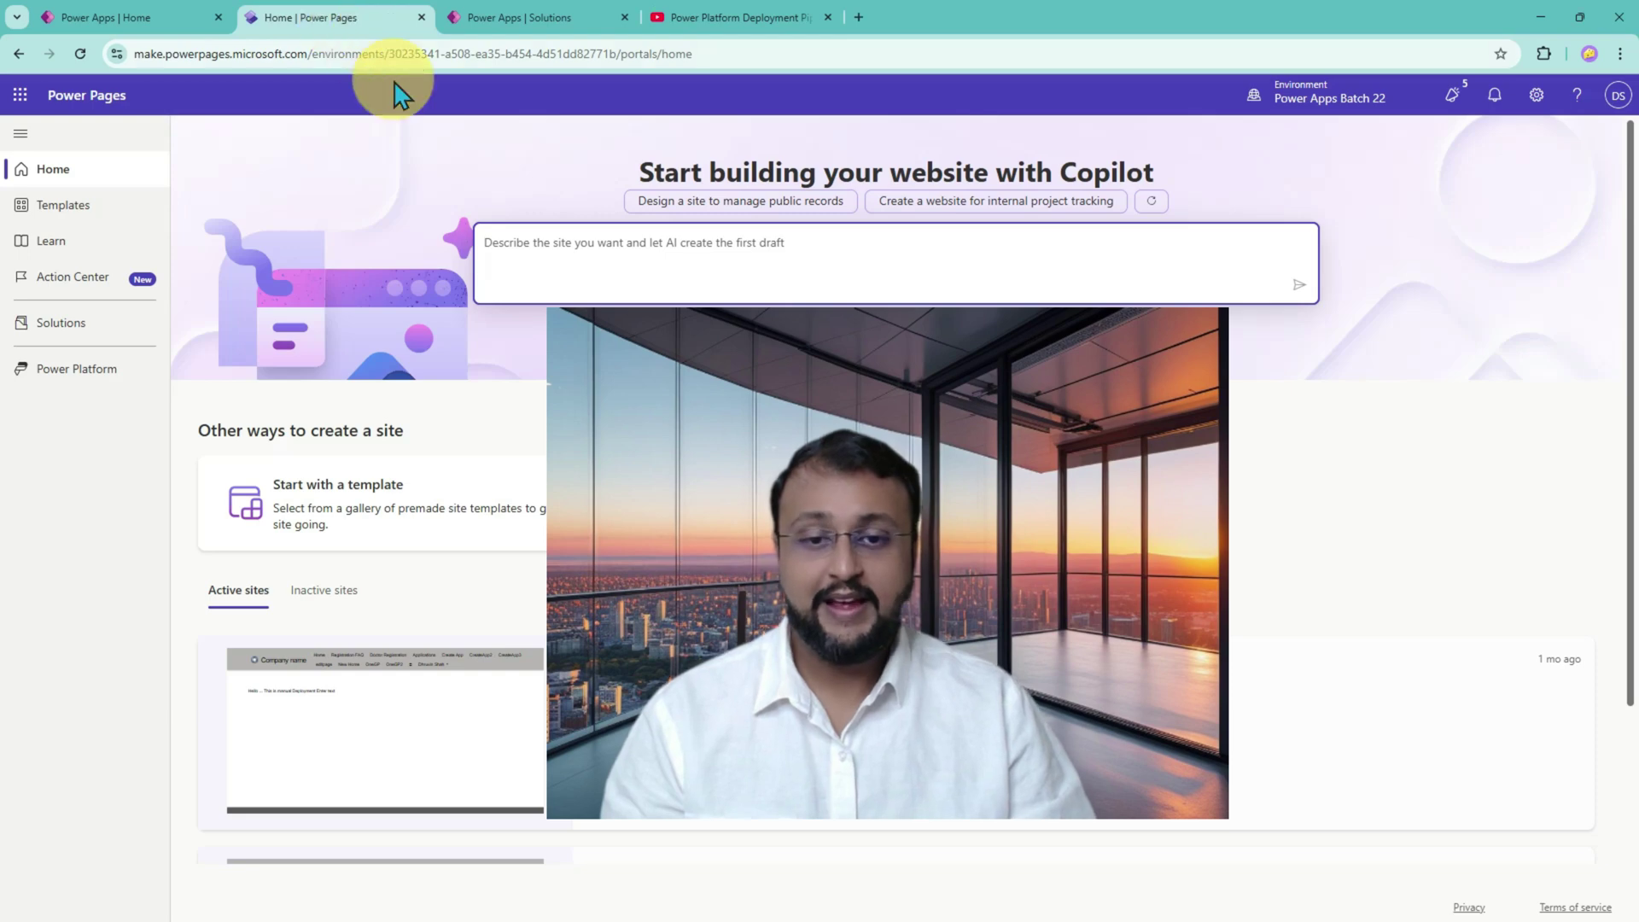
- Open the Test22 site for editing and view its About Pets and Home pages
click(526, 271)
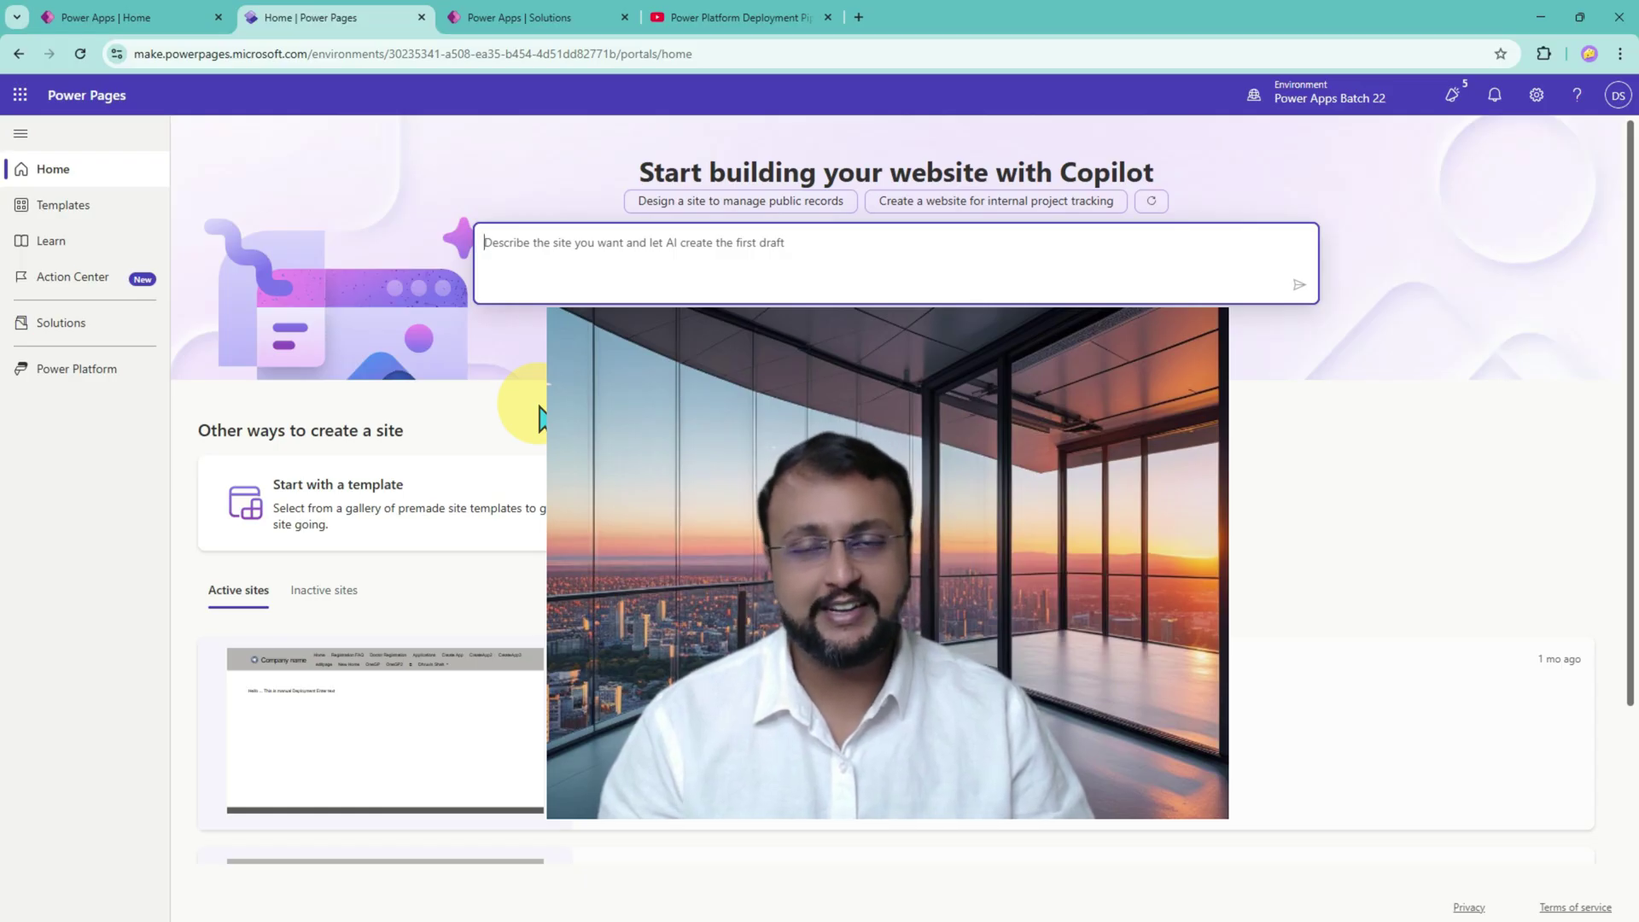
scroll(540, 419, down, 2)
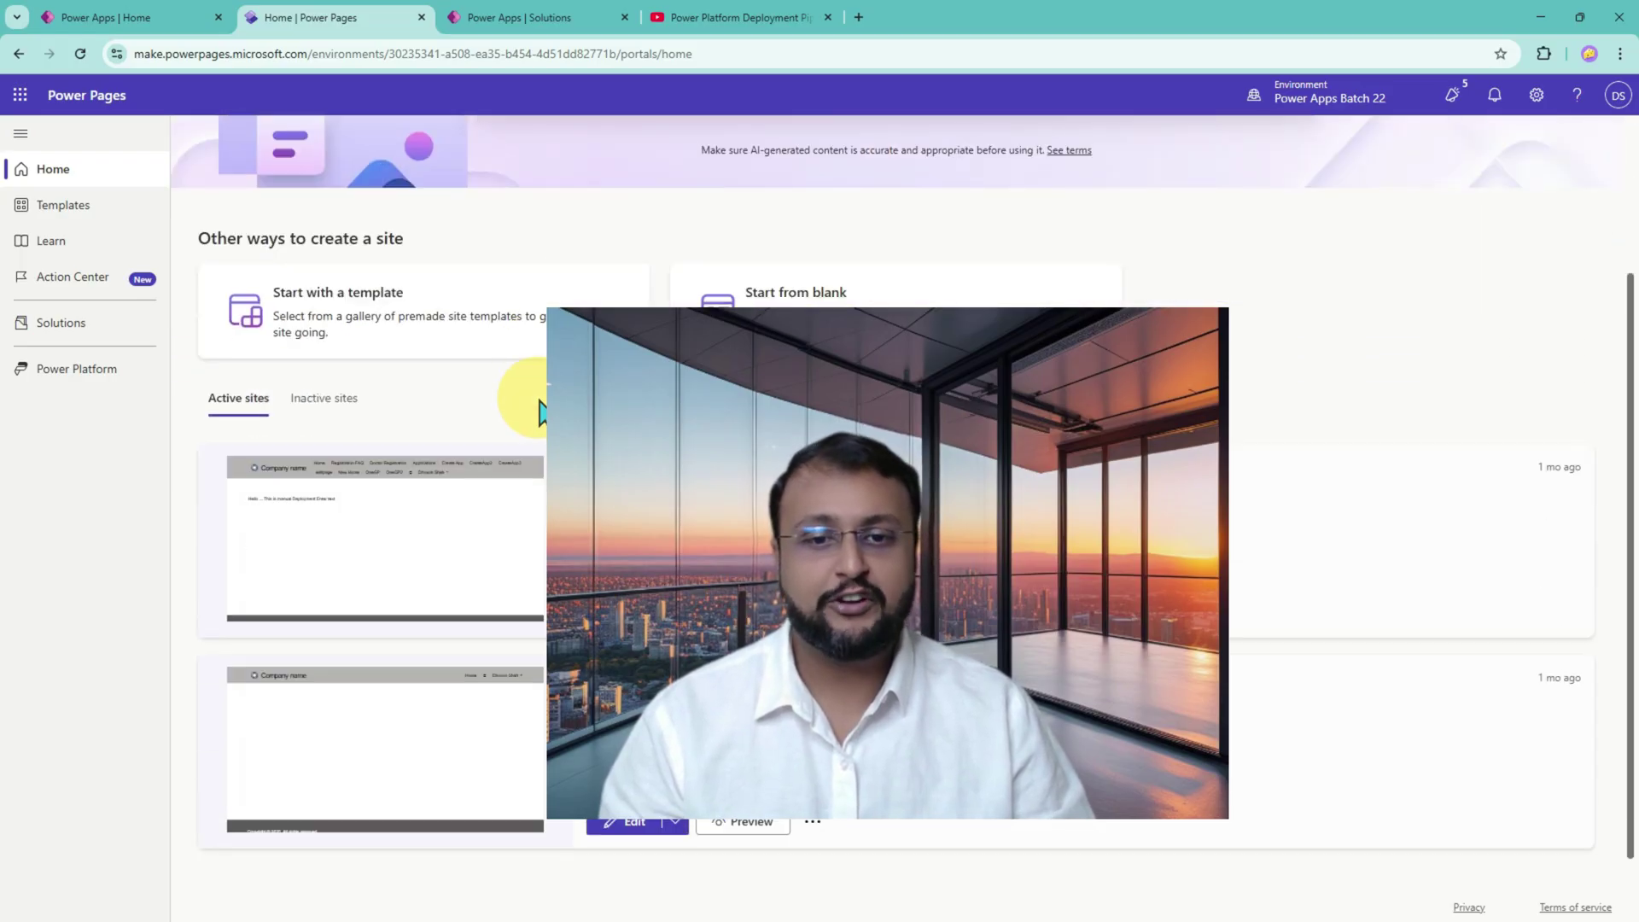
click(633, 827)
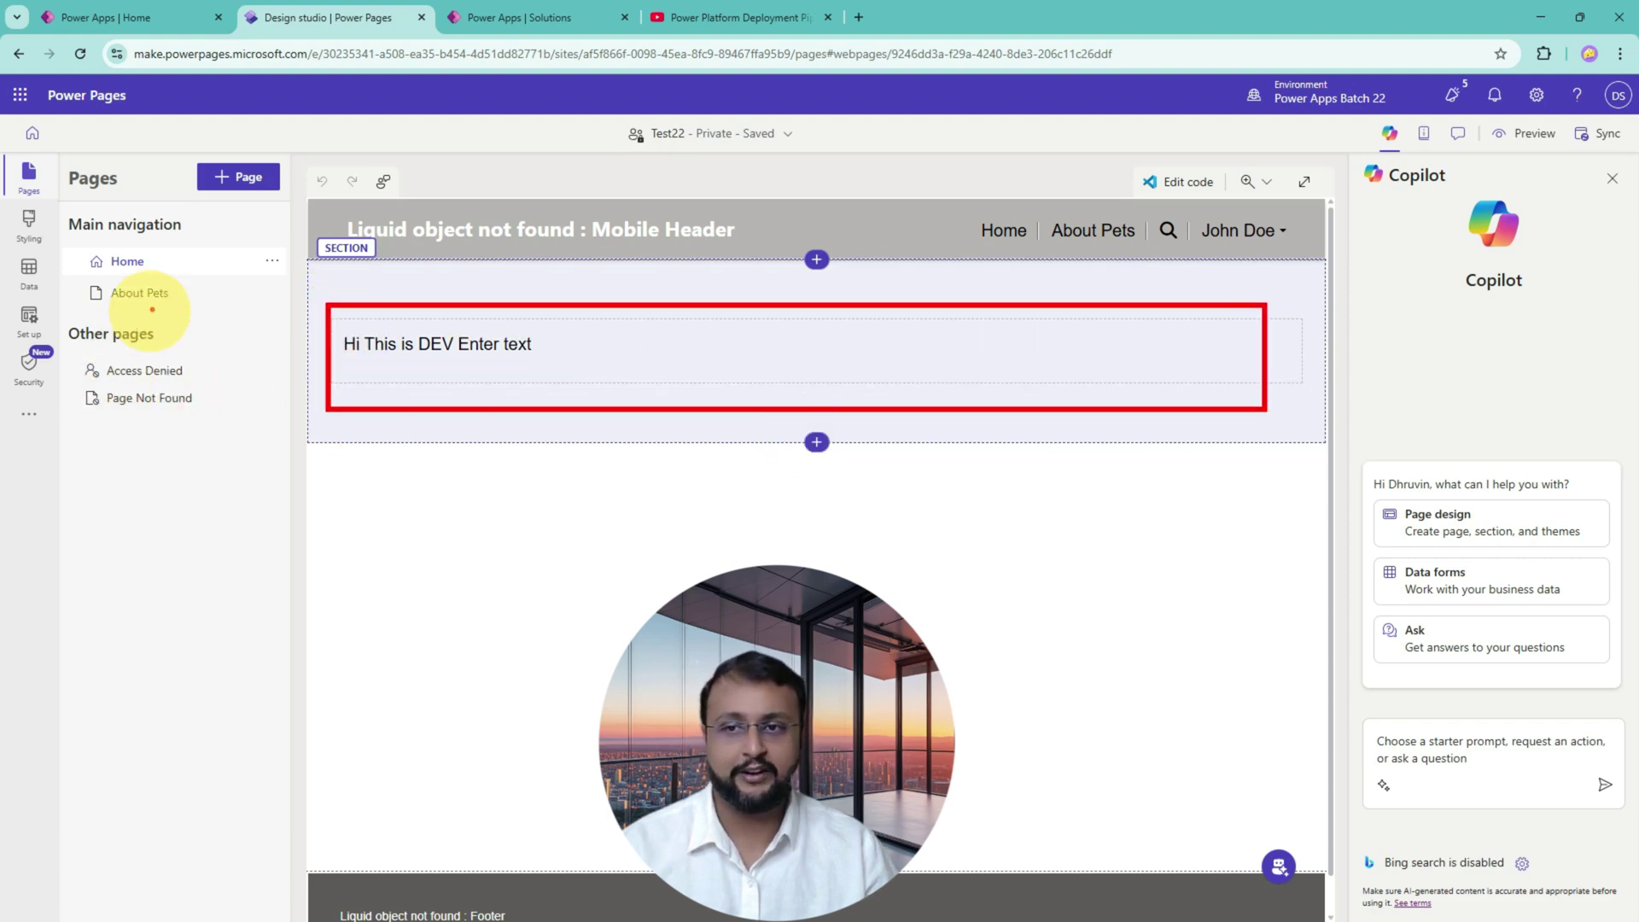
click(157, 300)
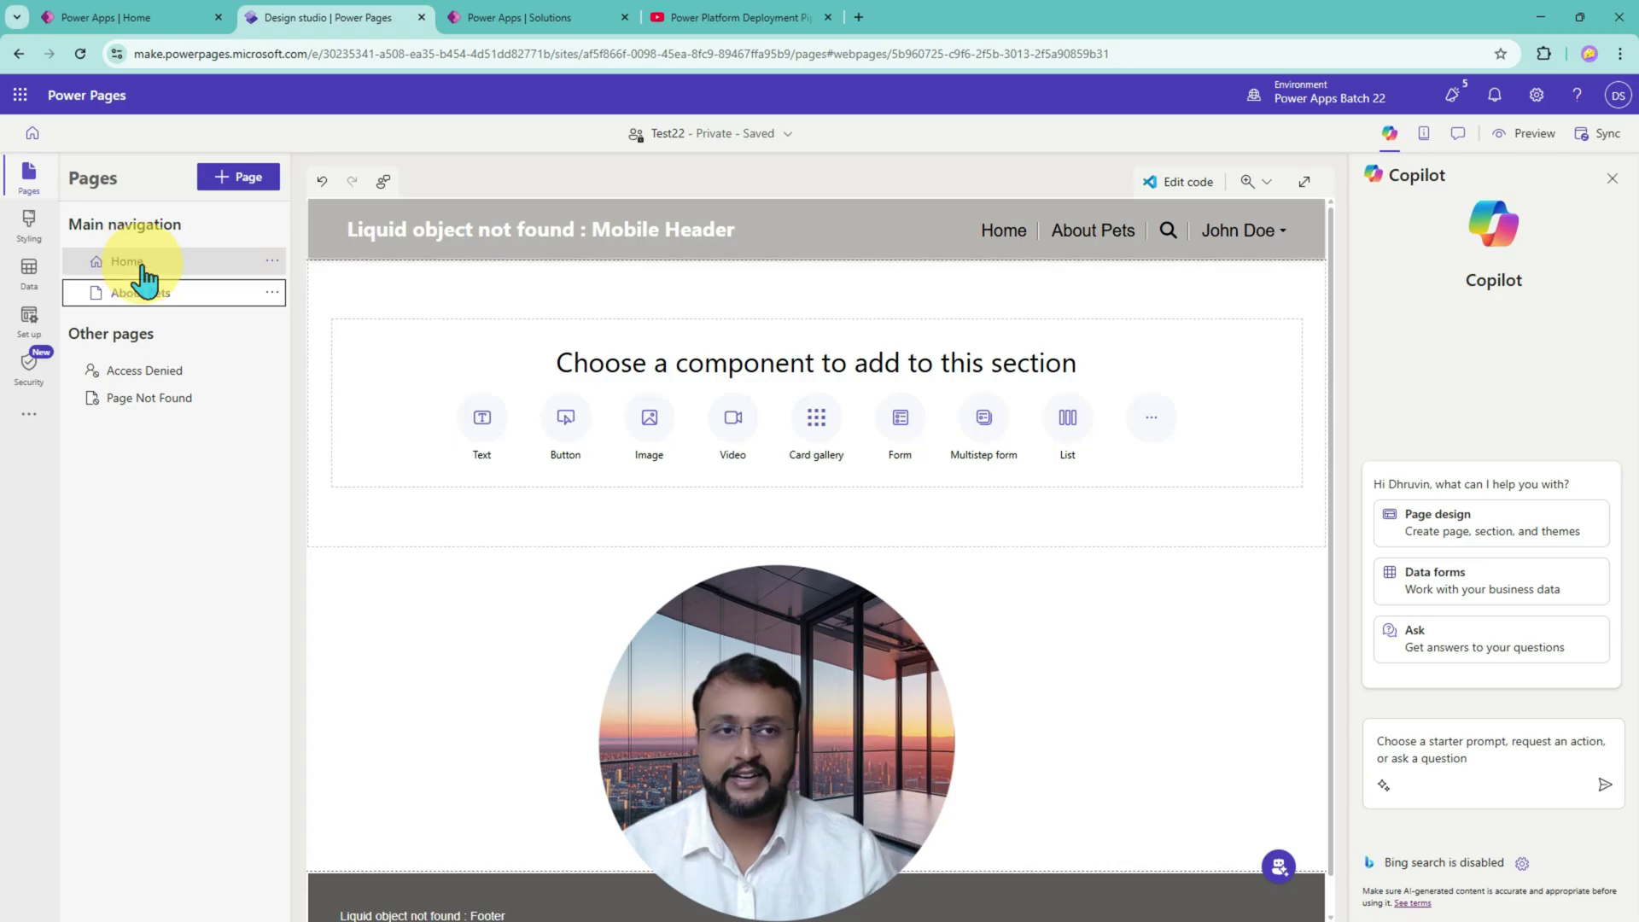
click(144, 266)
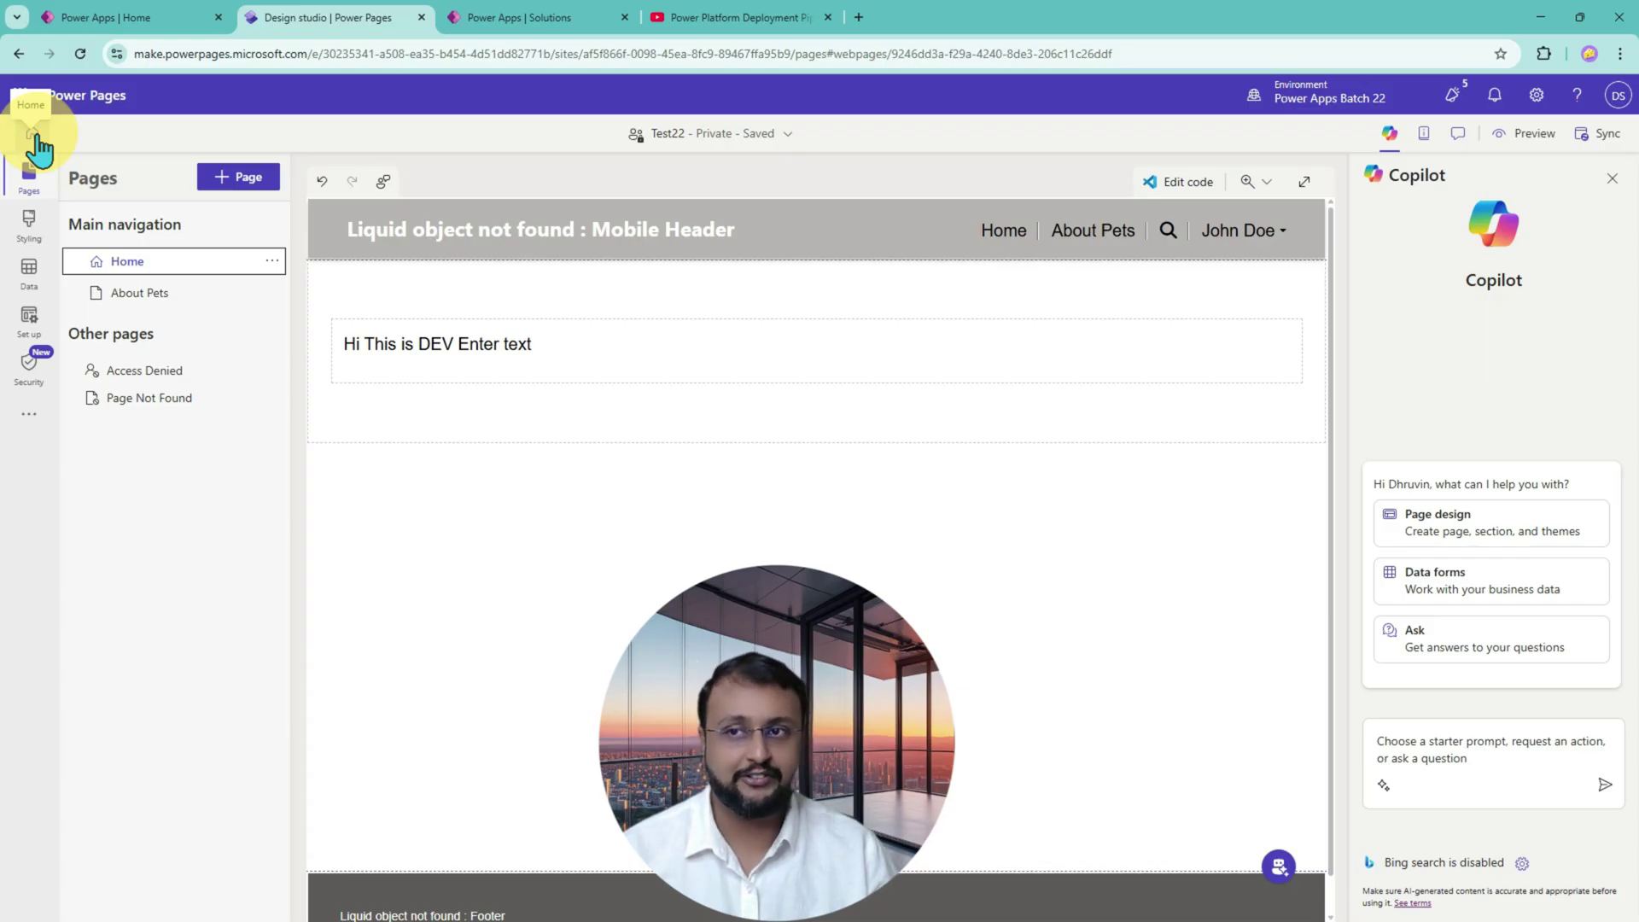
- Return to the Power Pages home and review the Test22 entry among the active sites
click(35, 135)
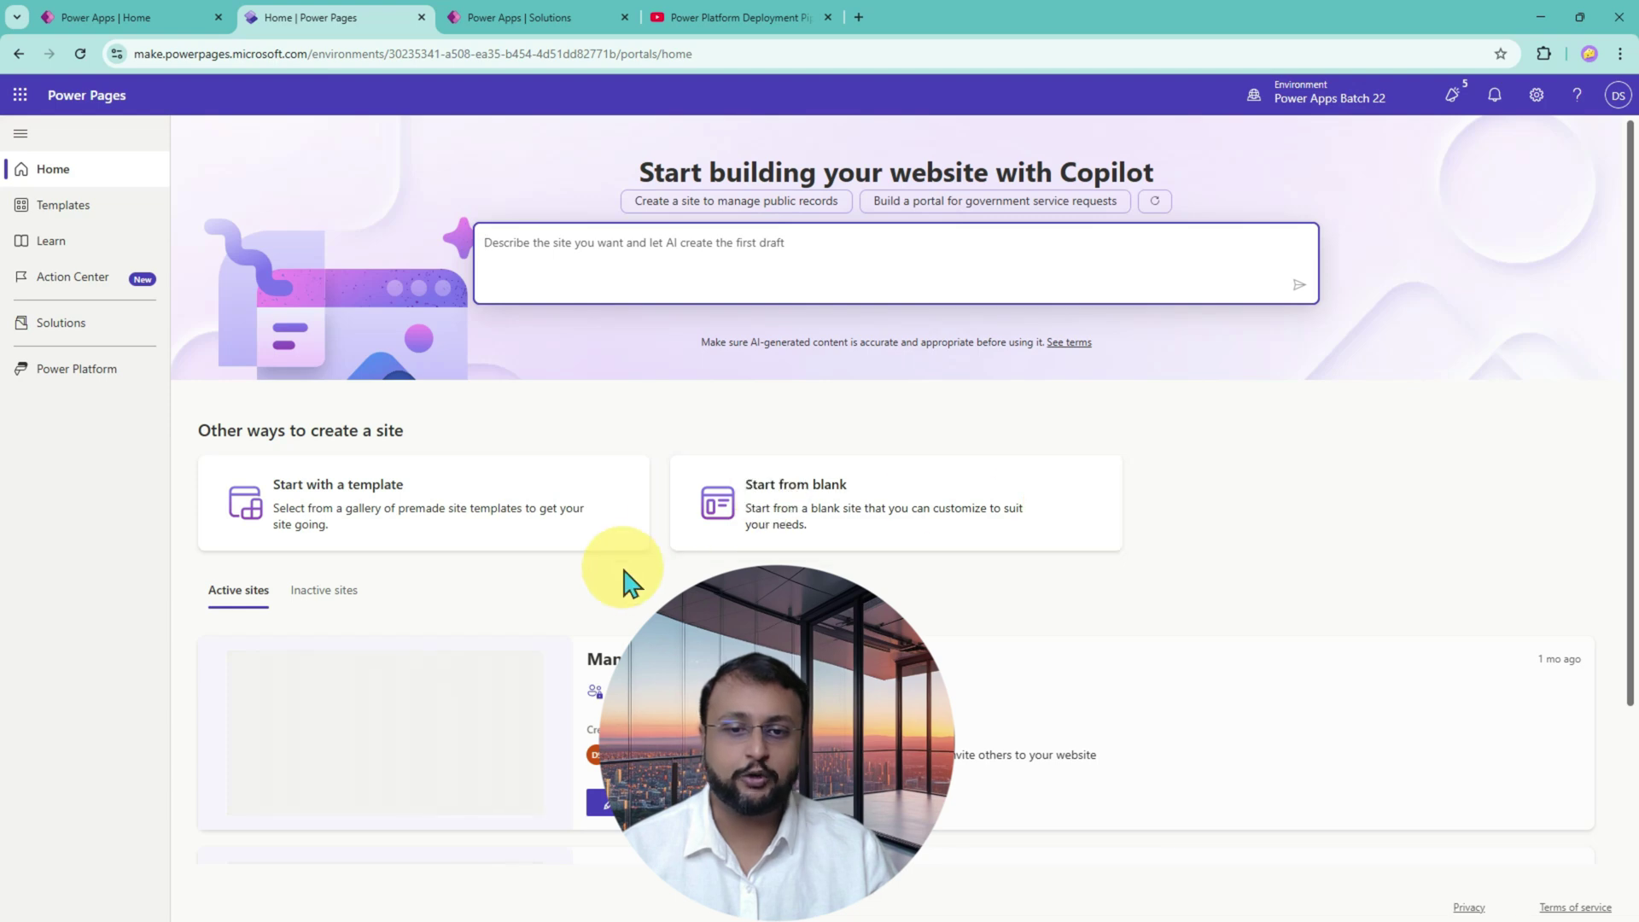
scroll(623, 578, down, 2)
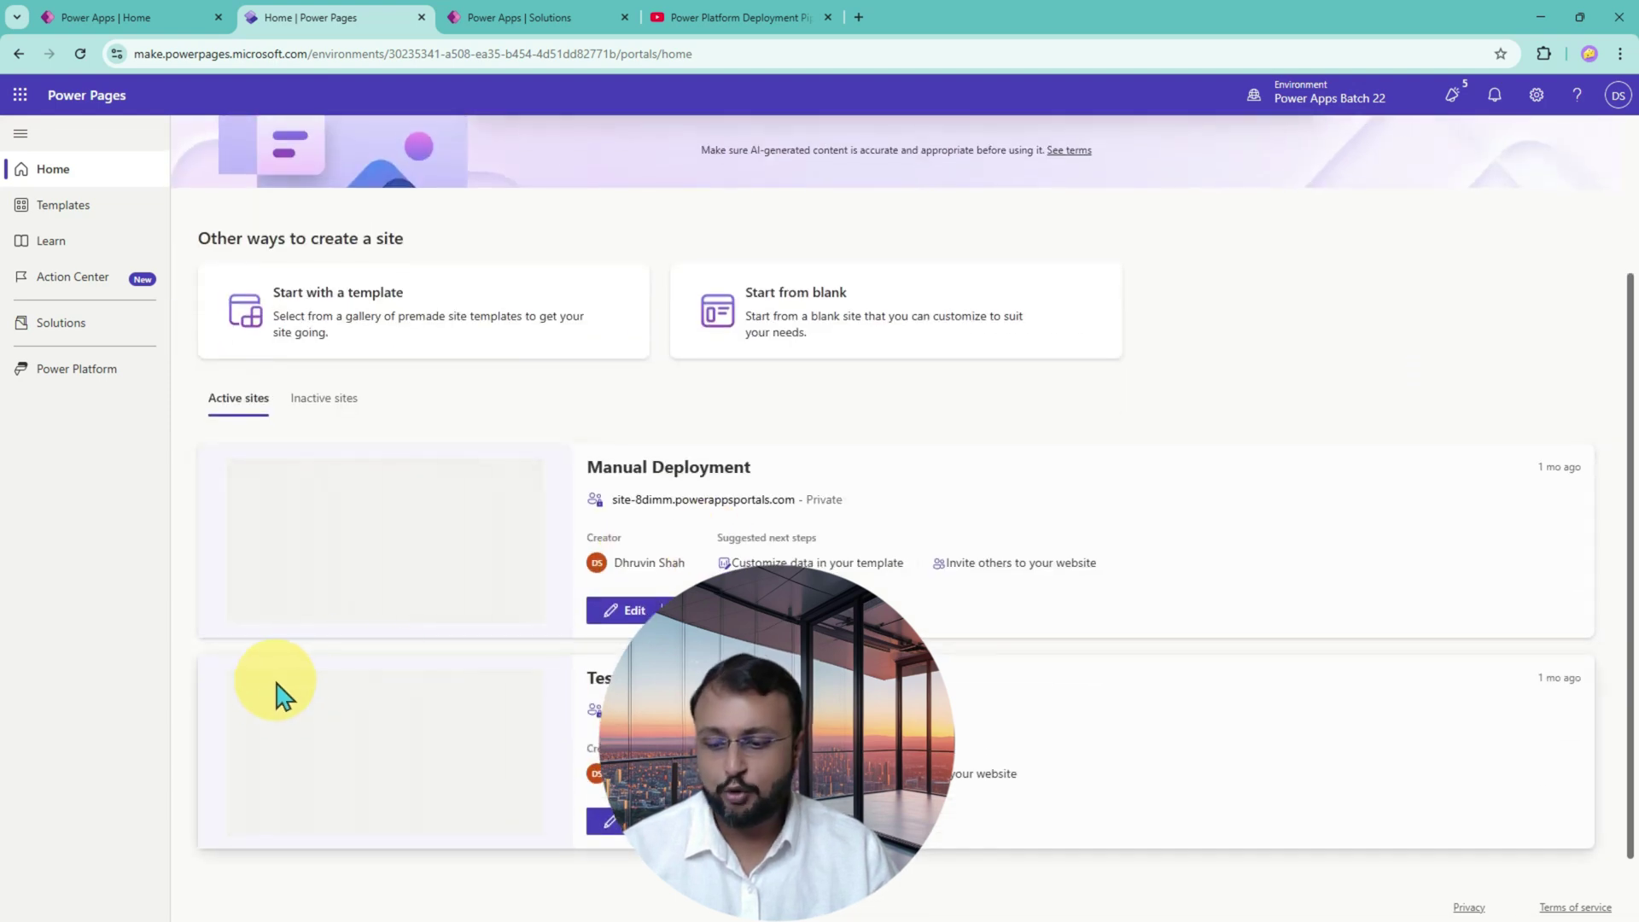
mouse_move(193, 649)
mouse_down()
mouse_move(1456, 893)
mouse_move(1581, 886)
mouse_up()
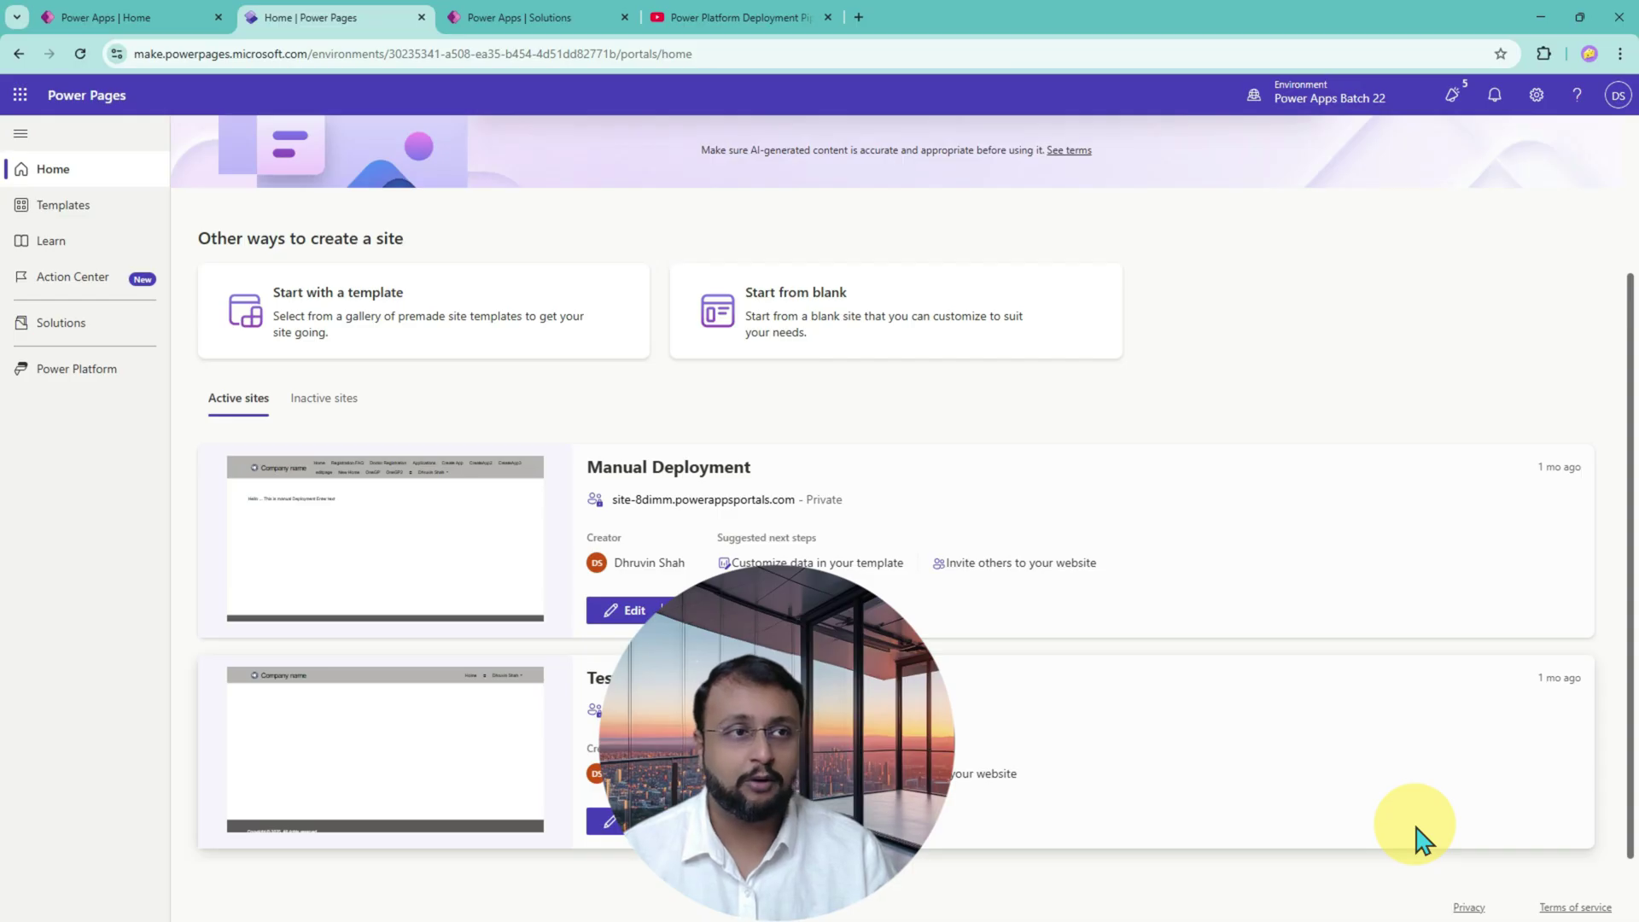
- Create a solution with the display name Power Pages Test22 and Power Platform Trainings as its publisher
click(97, 324)
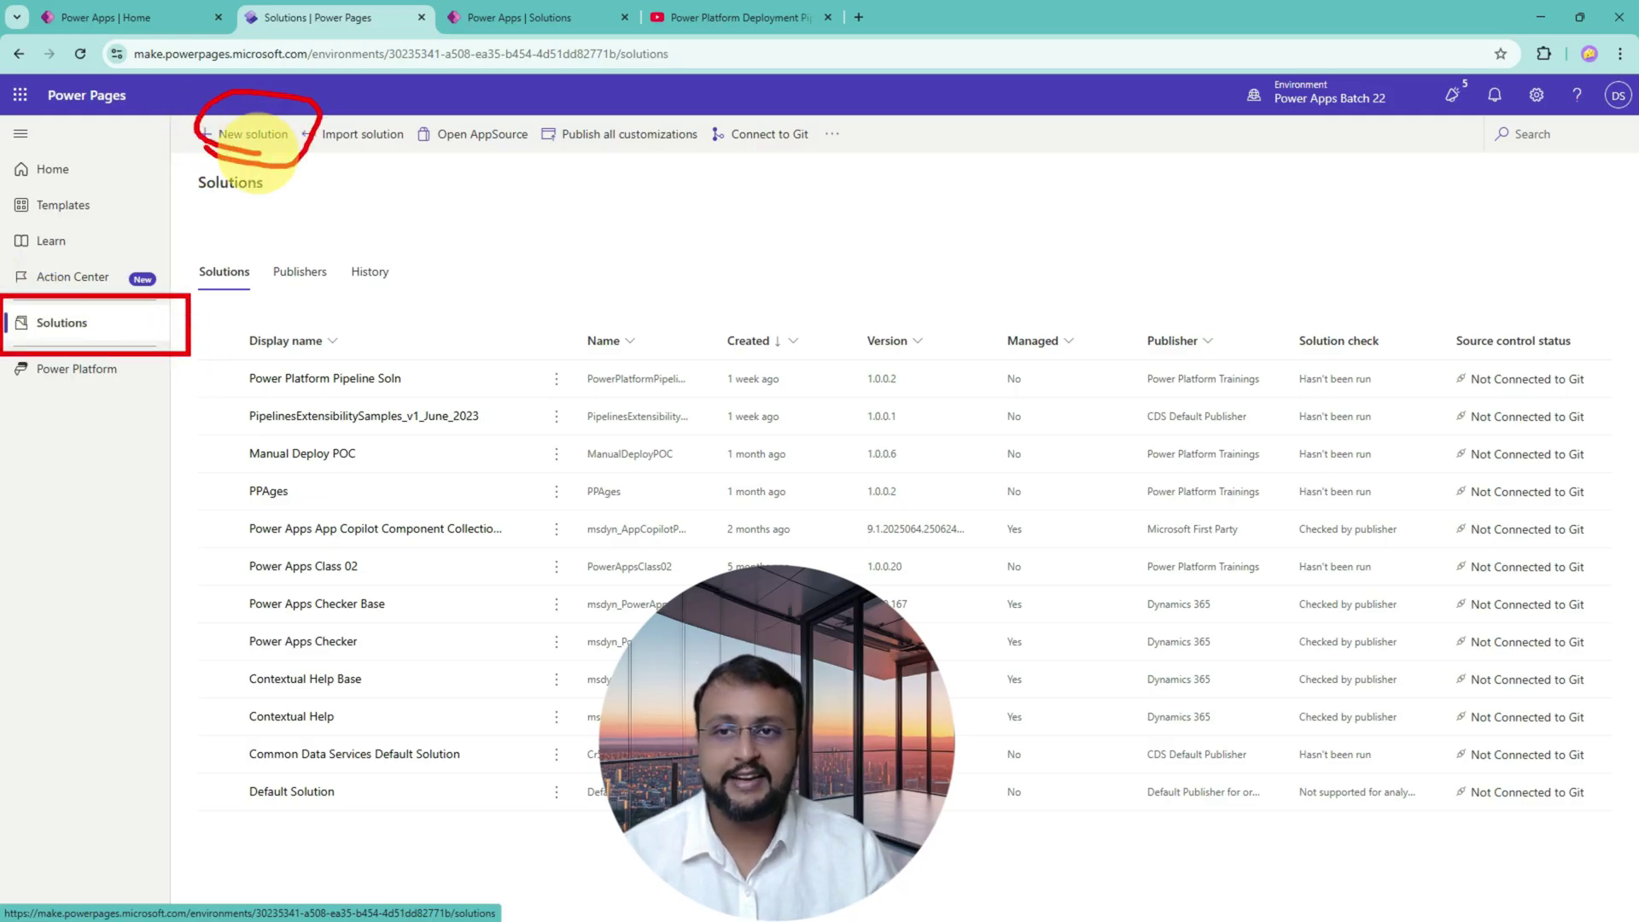
click(255, 137)
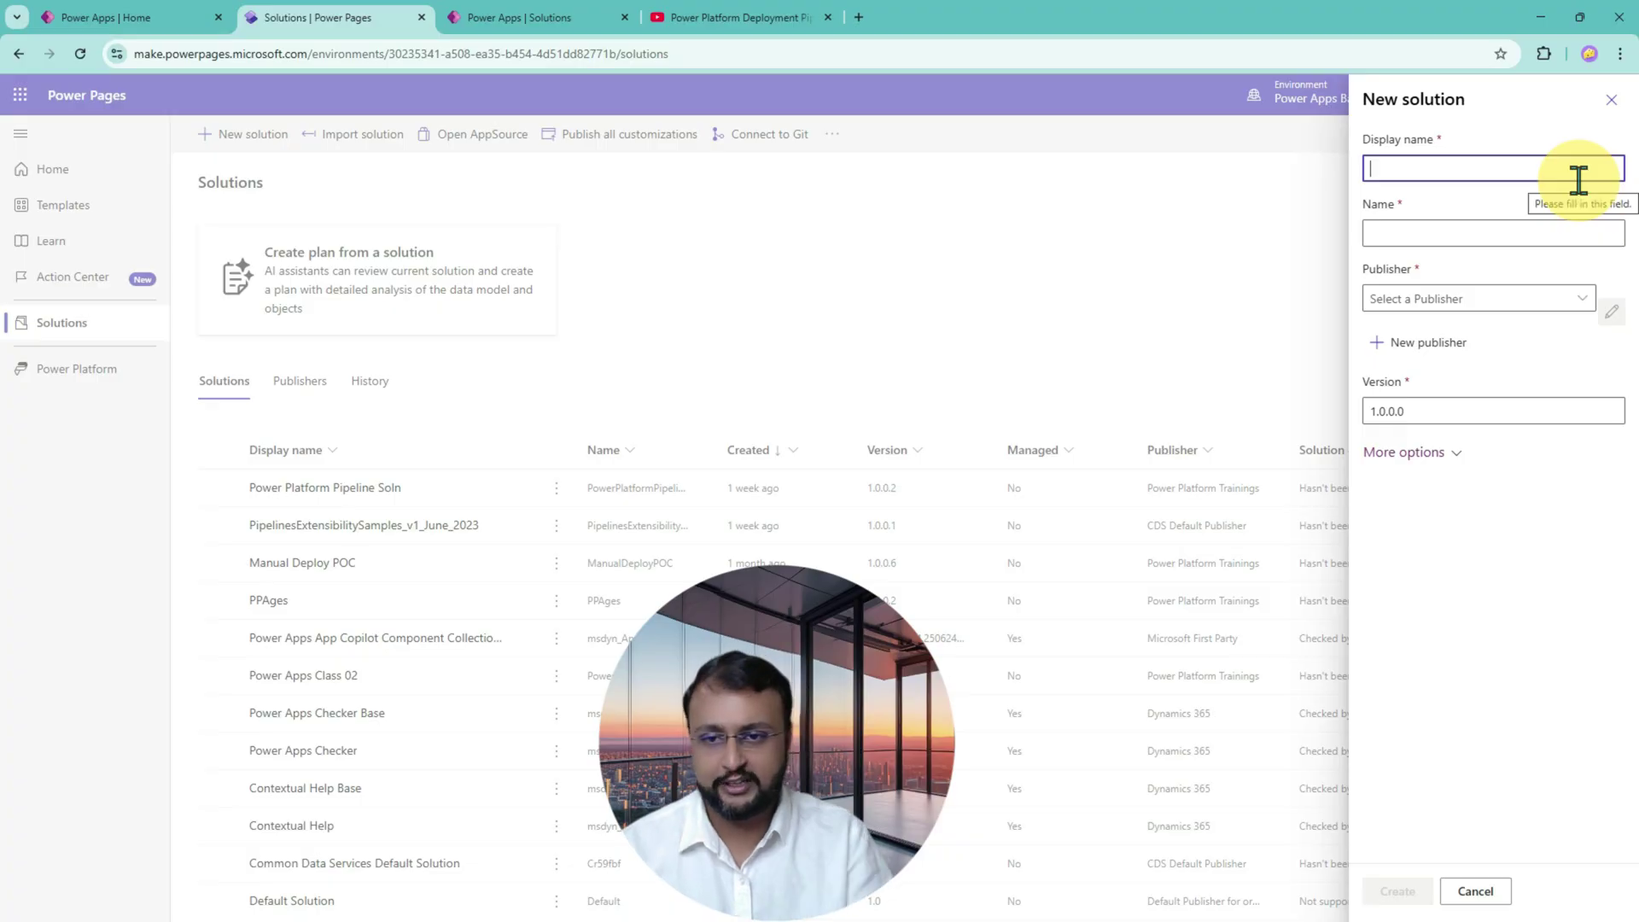
text(Po)
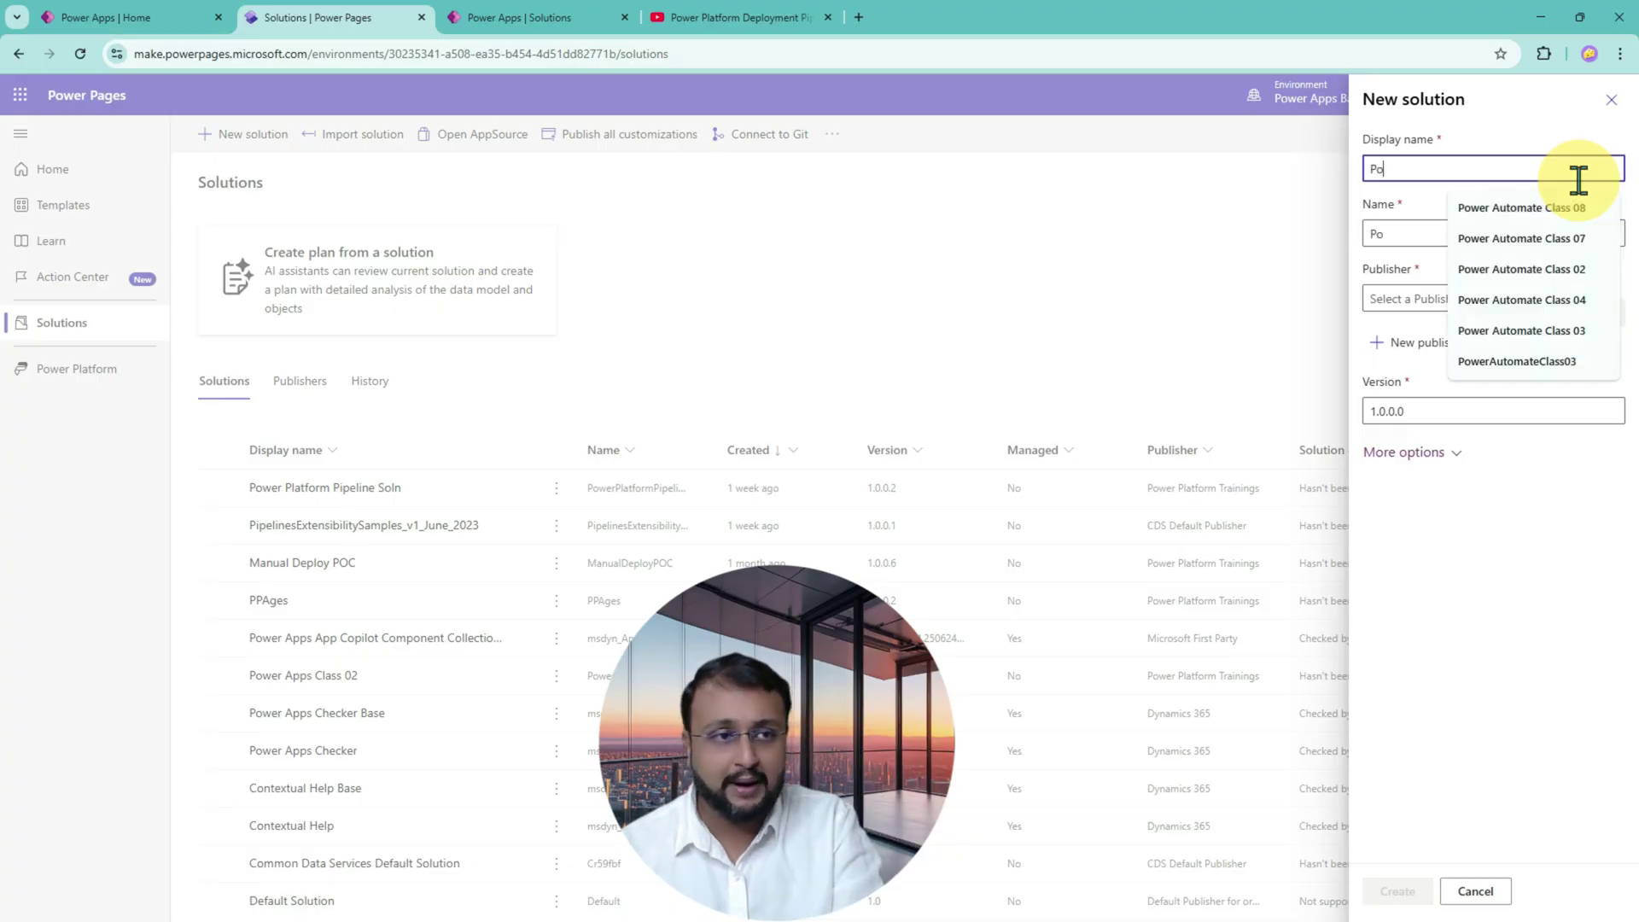
text(wer Pages )
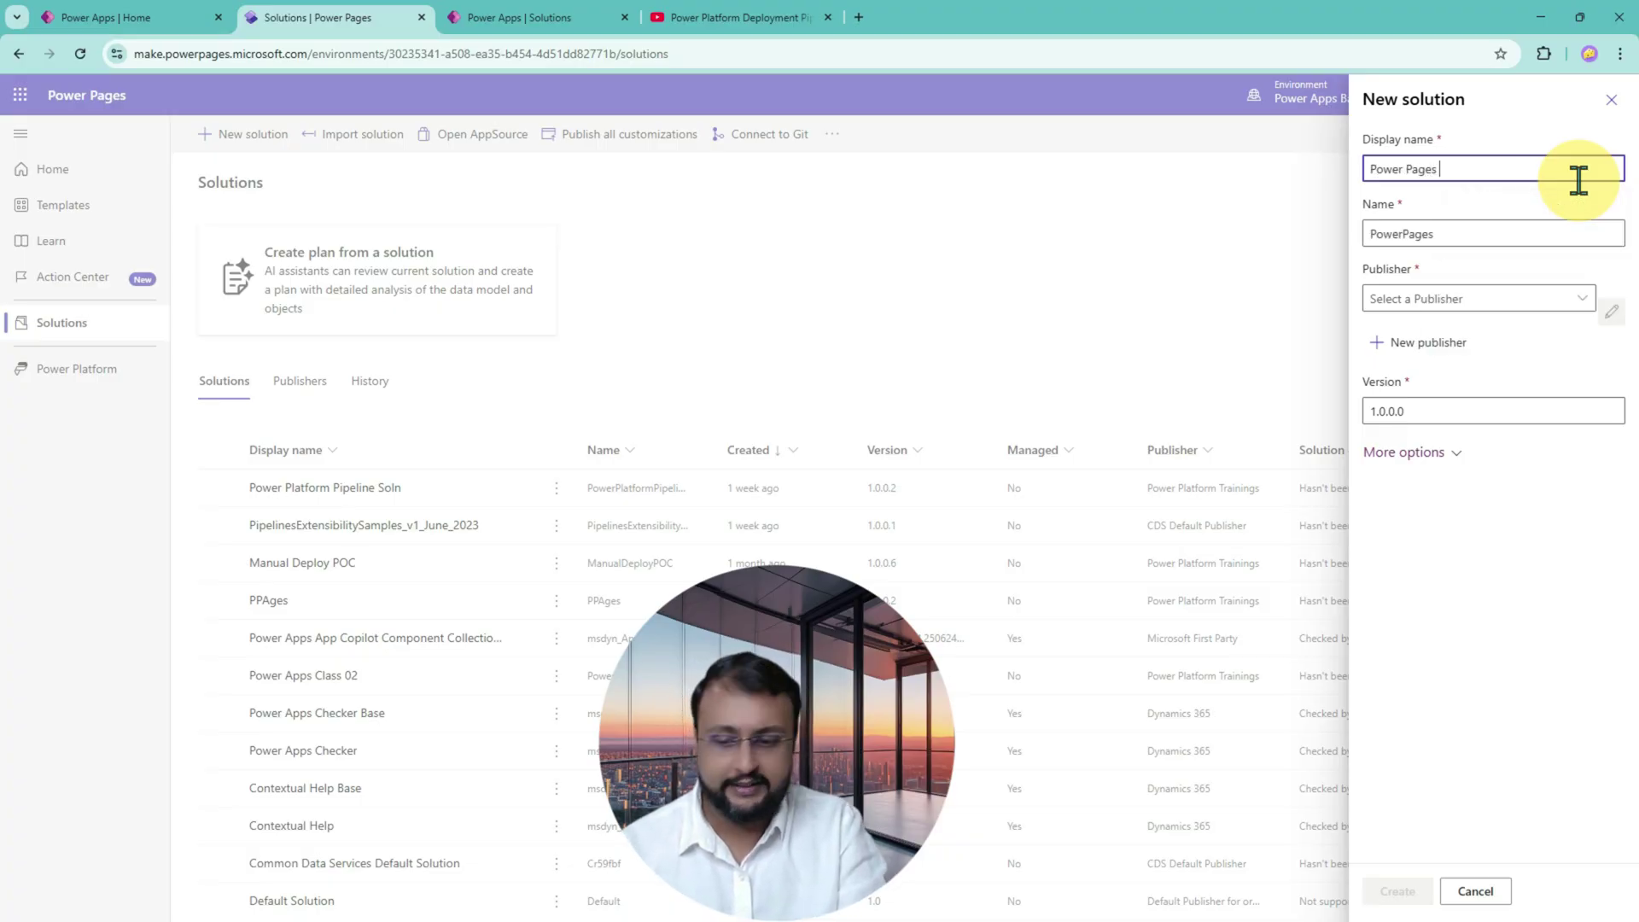
text(Tess)
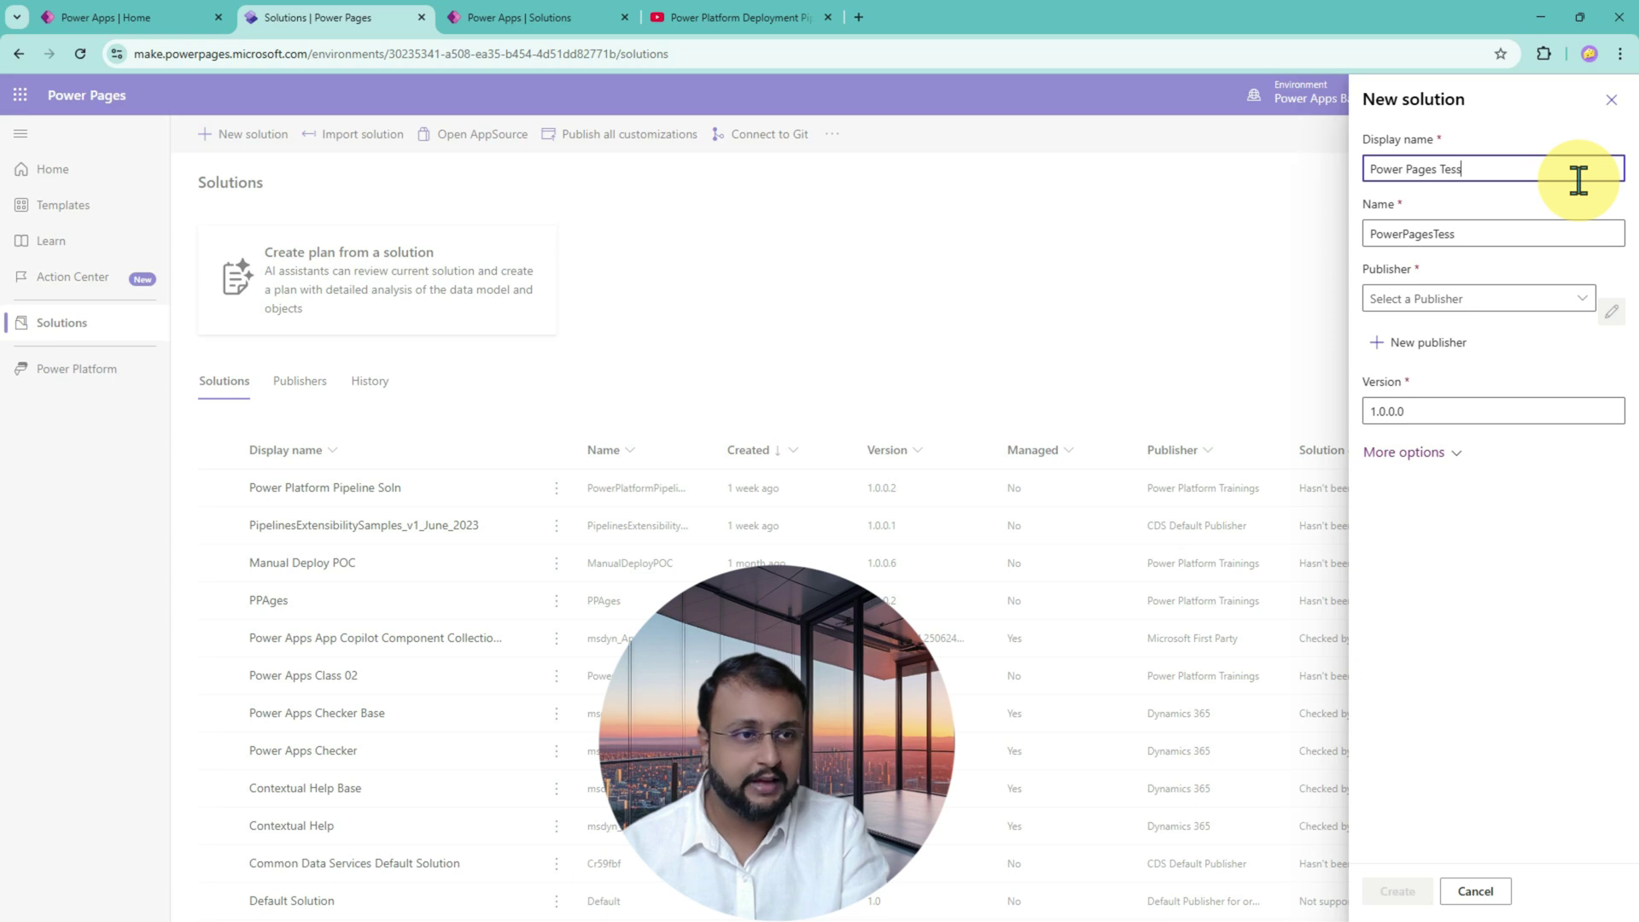
key(BackSpace)
text(t22)
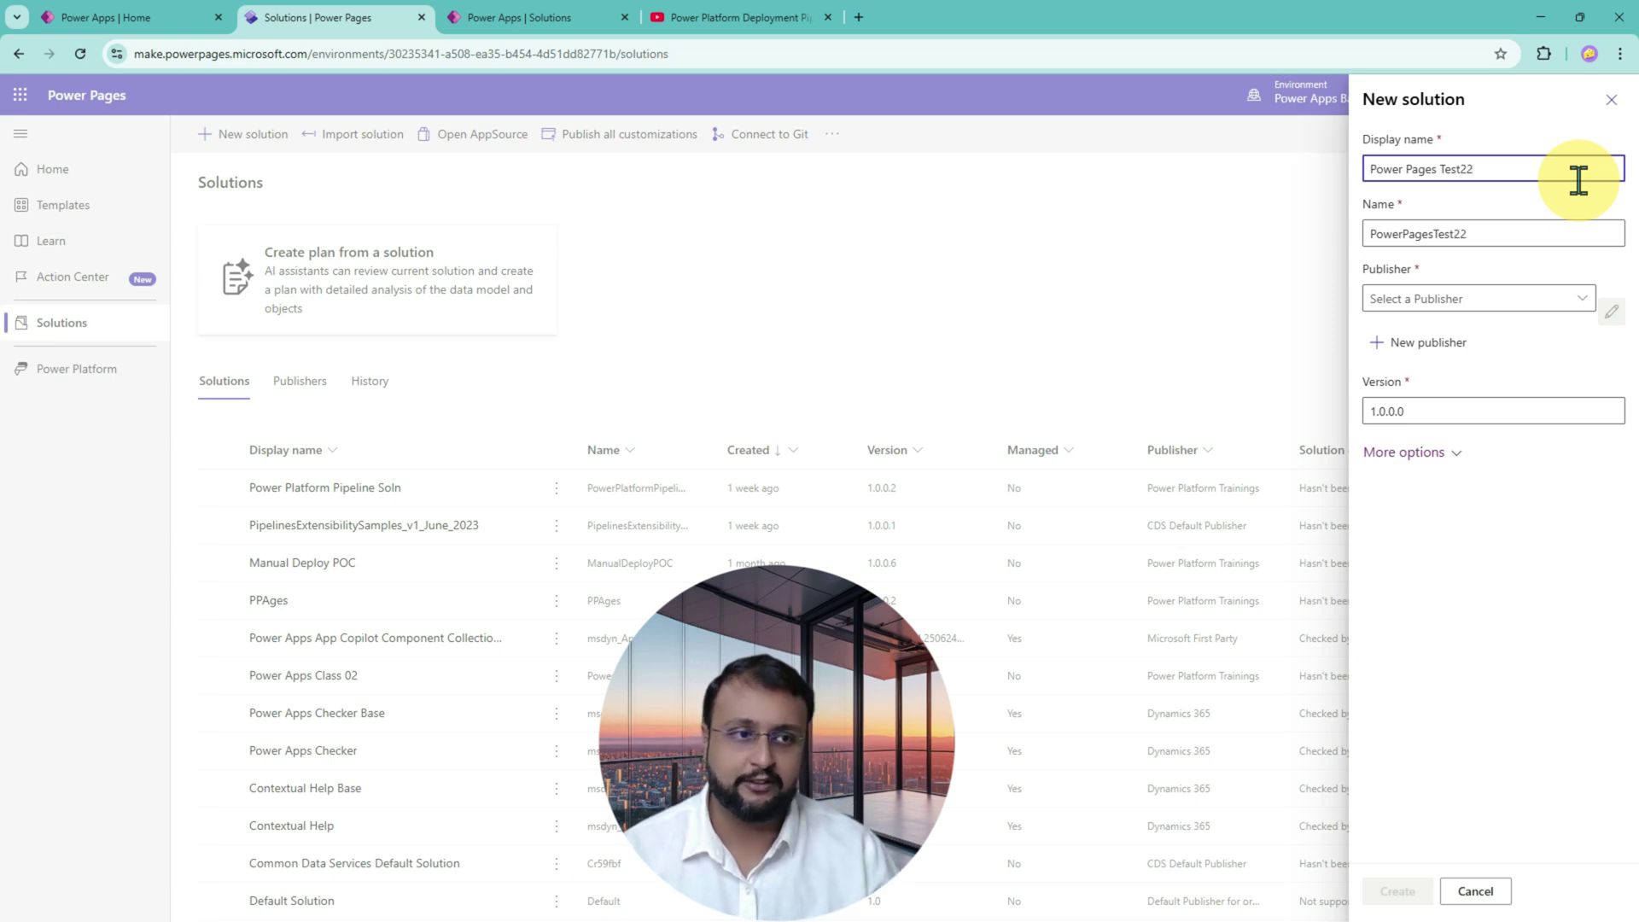
click(1585, 306)
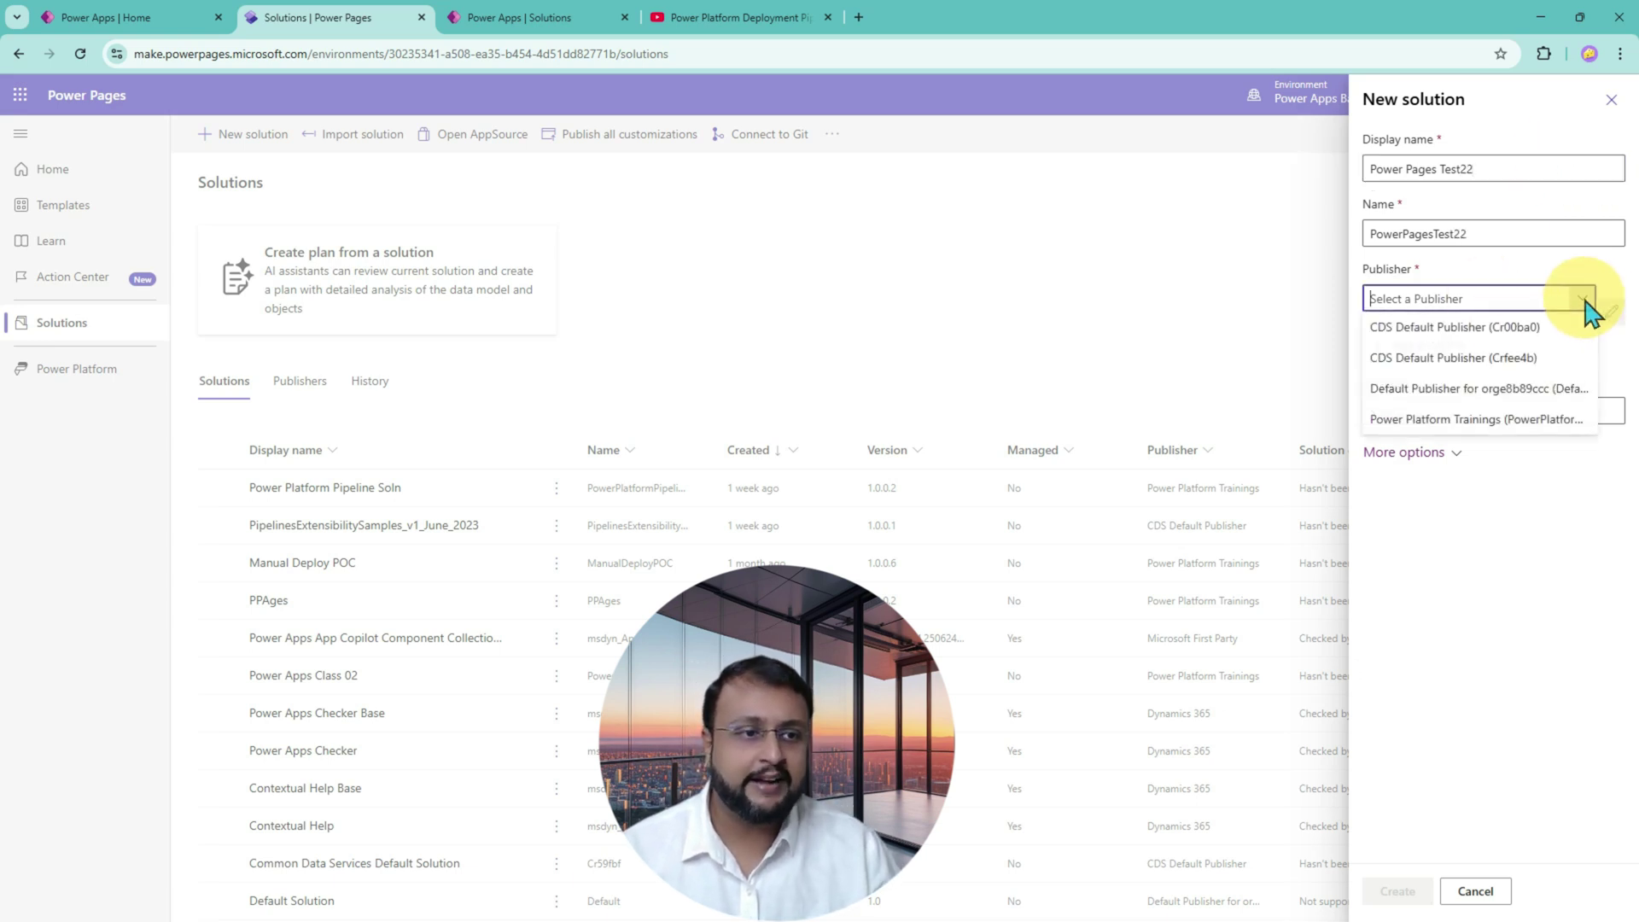
click(1533, 427)
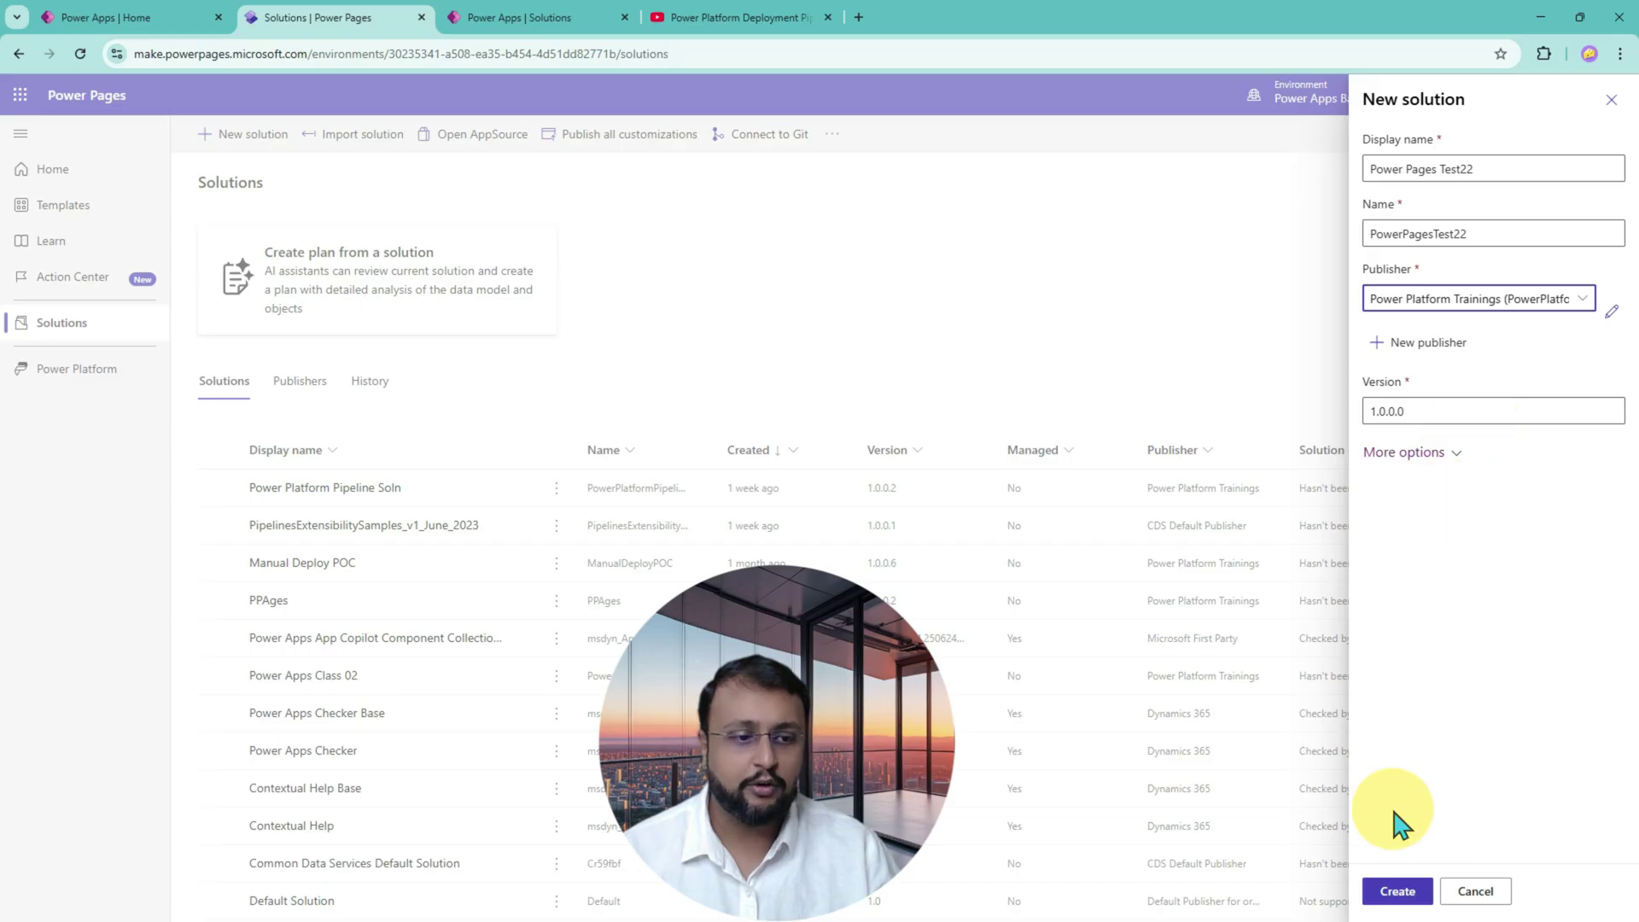
click(1400, 891)
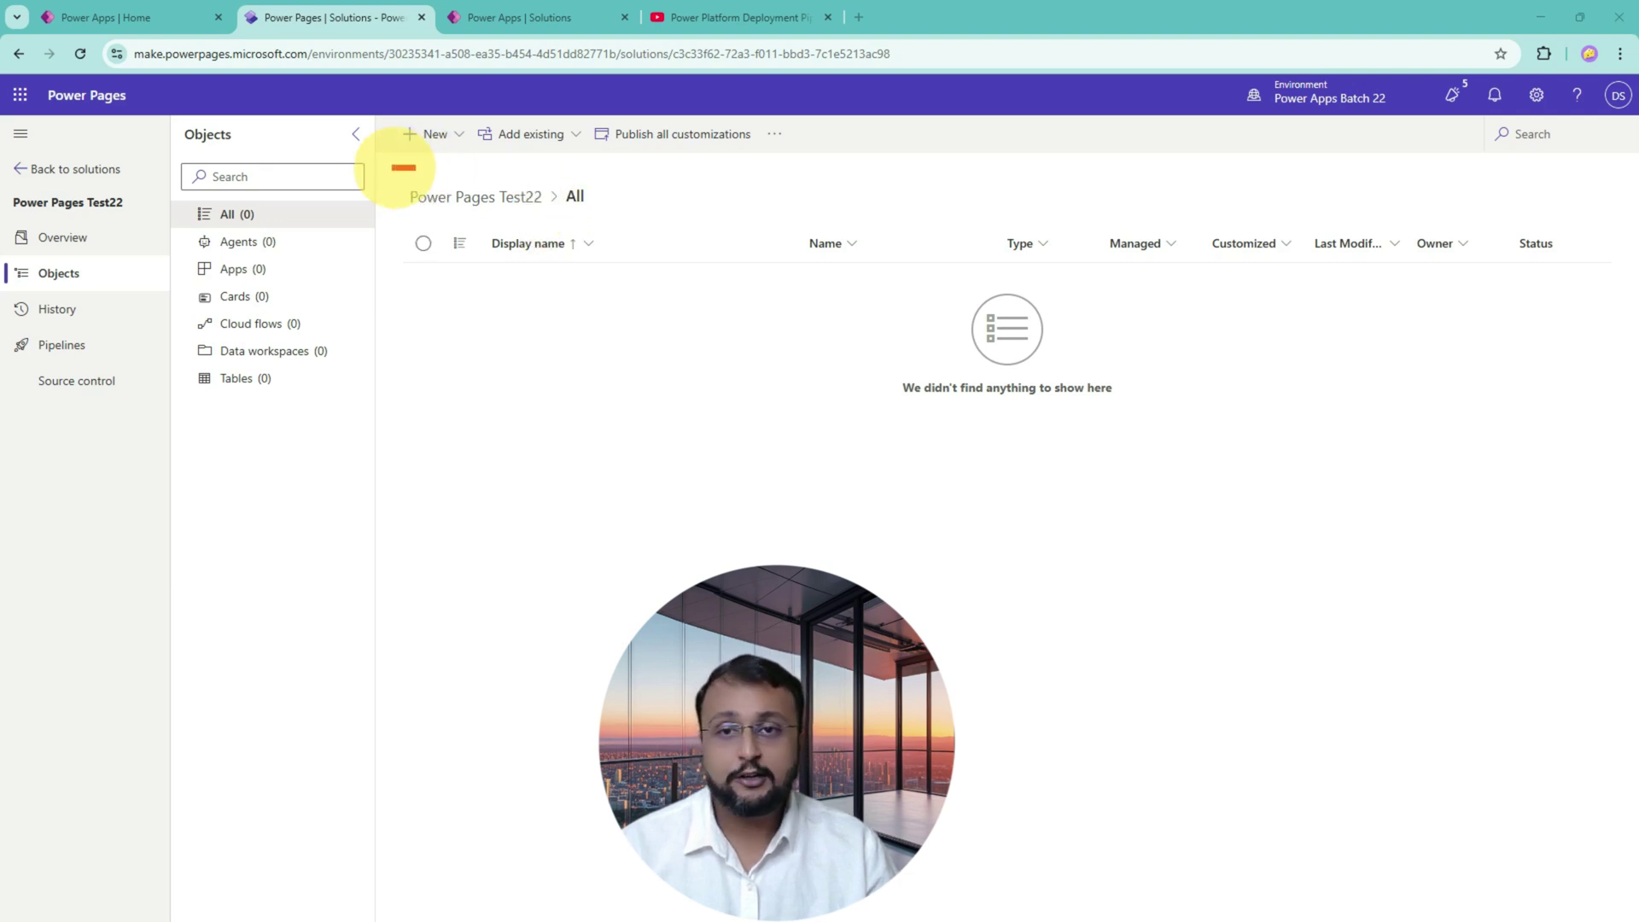
drag(396, 166, 620, 221)
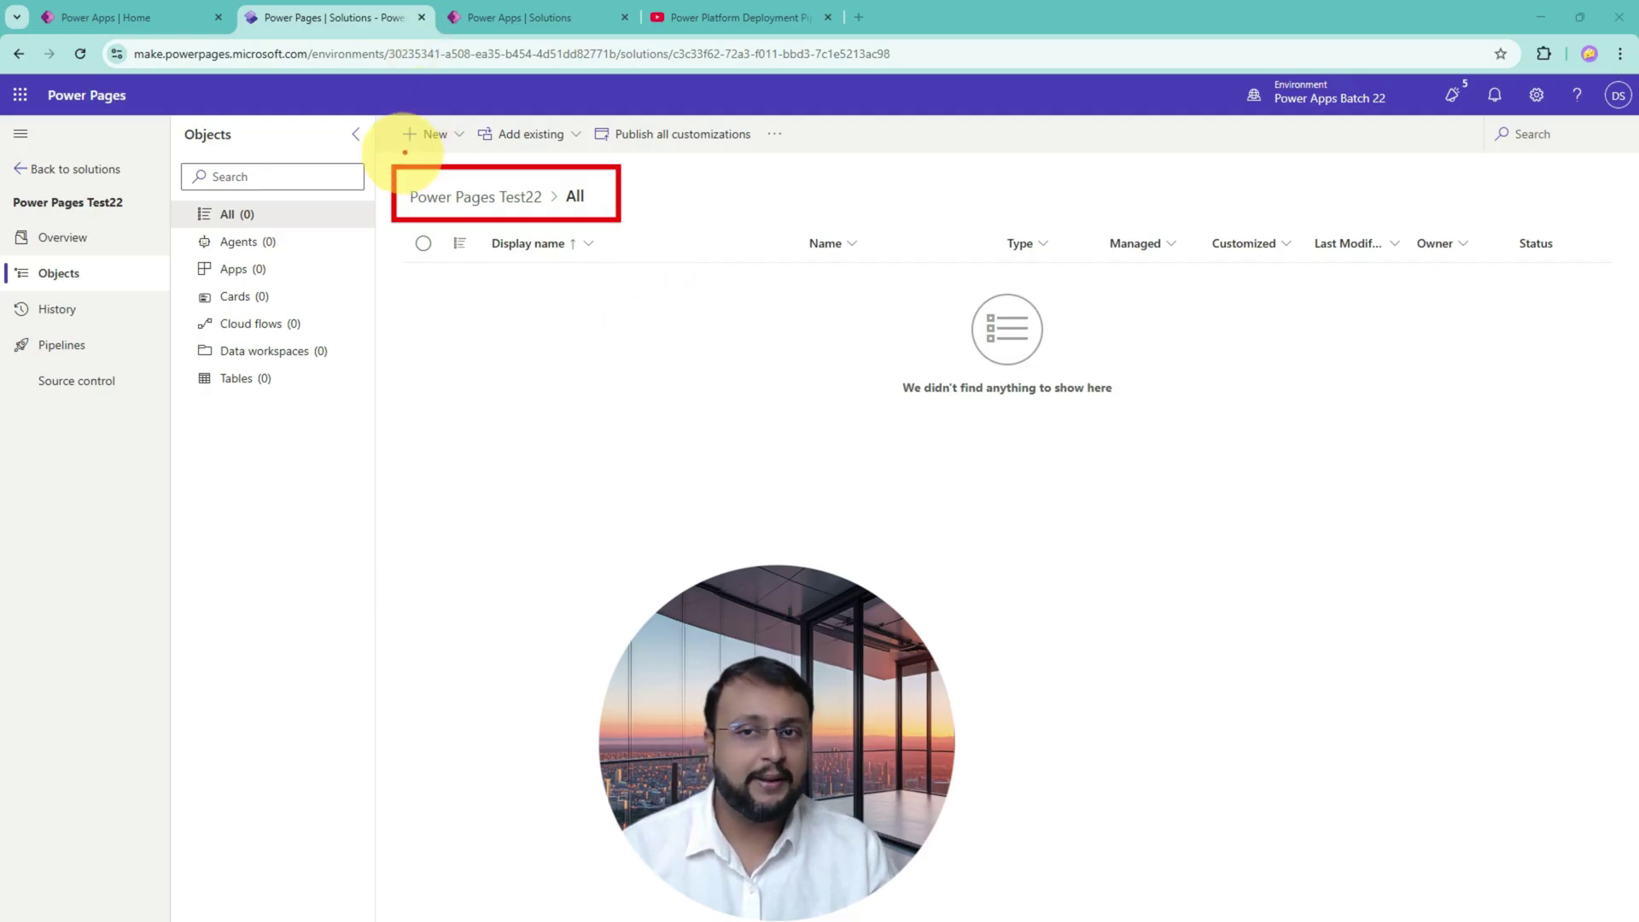
mouse_move(405, 152)
mouse_down()
mouse_move(436, 161)
mouse_move(453, 109)
mouse_move(403, 159)
mouse_up()
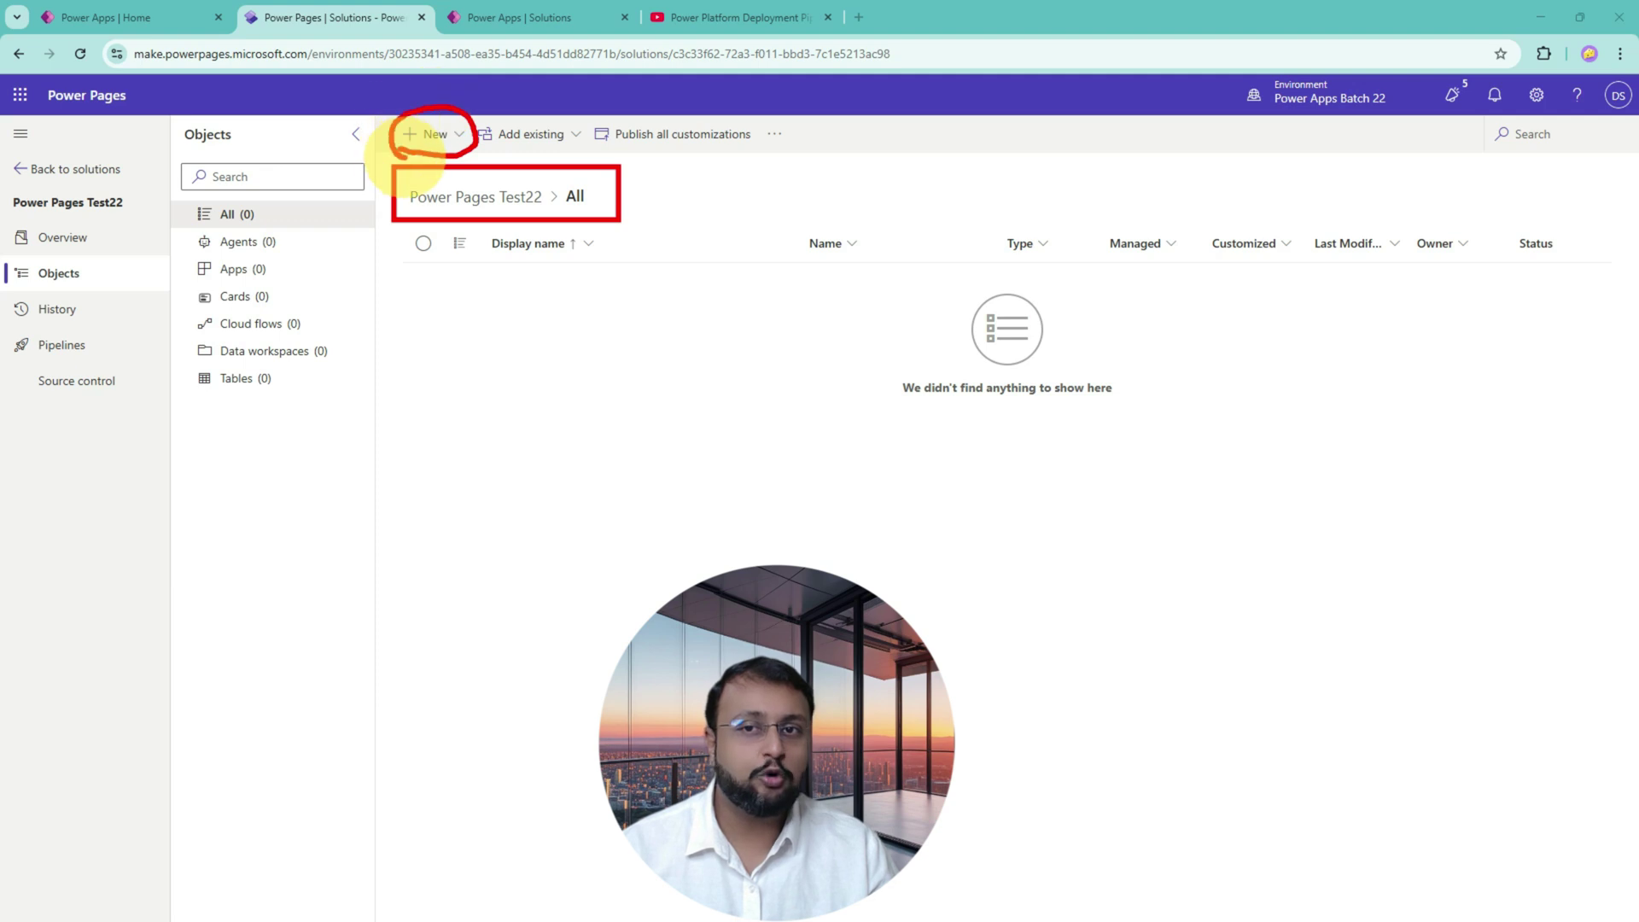
mouse_move(331, 274)
mouse_down()
mouse_move(311, 202)
mouse_move(329, 146)
mouse_move(327, 198)
mouse_up()
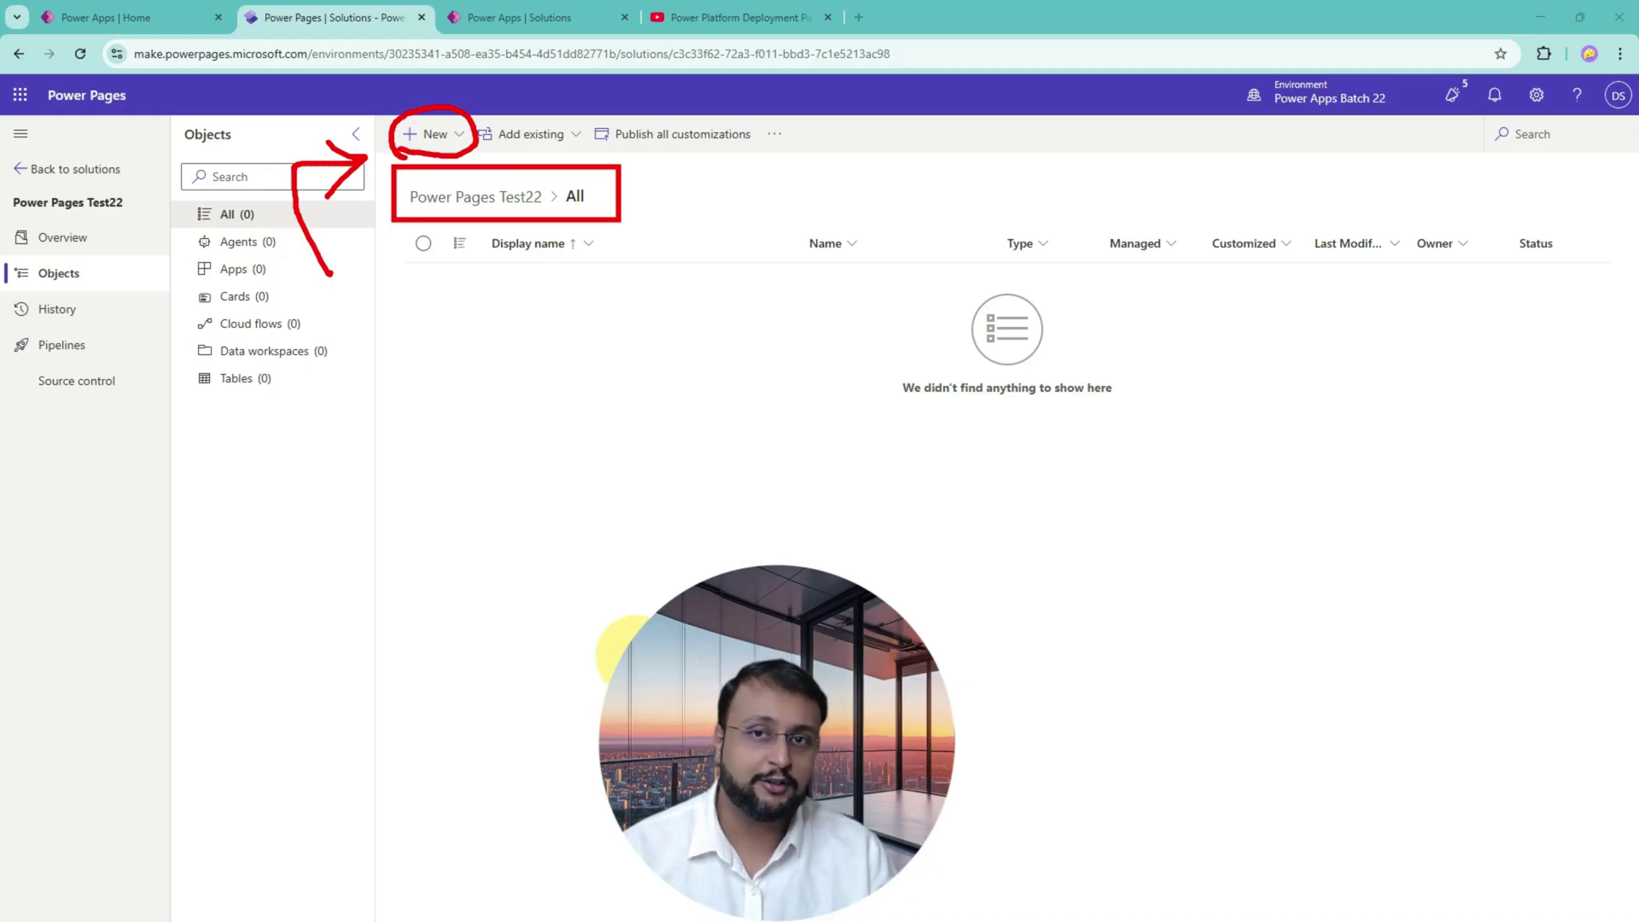
key(Escape)
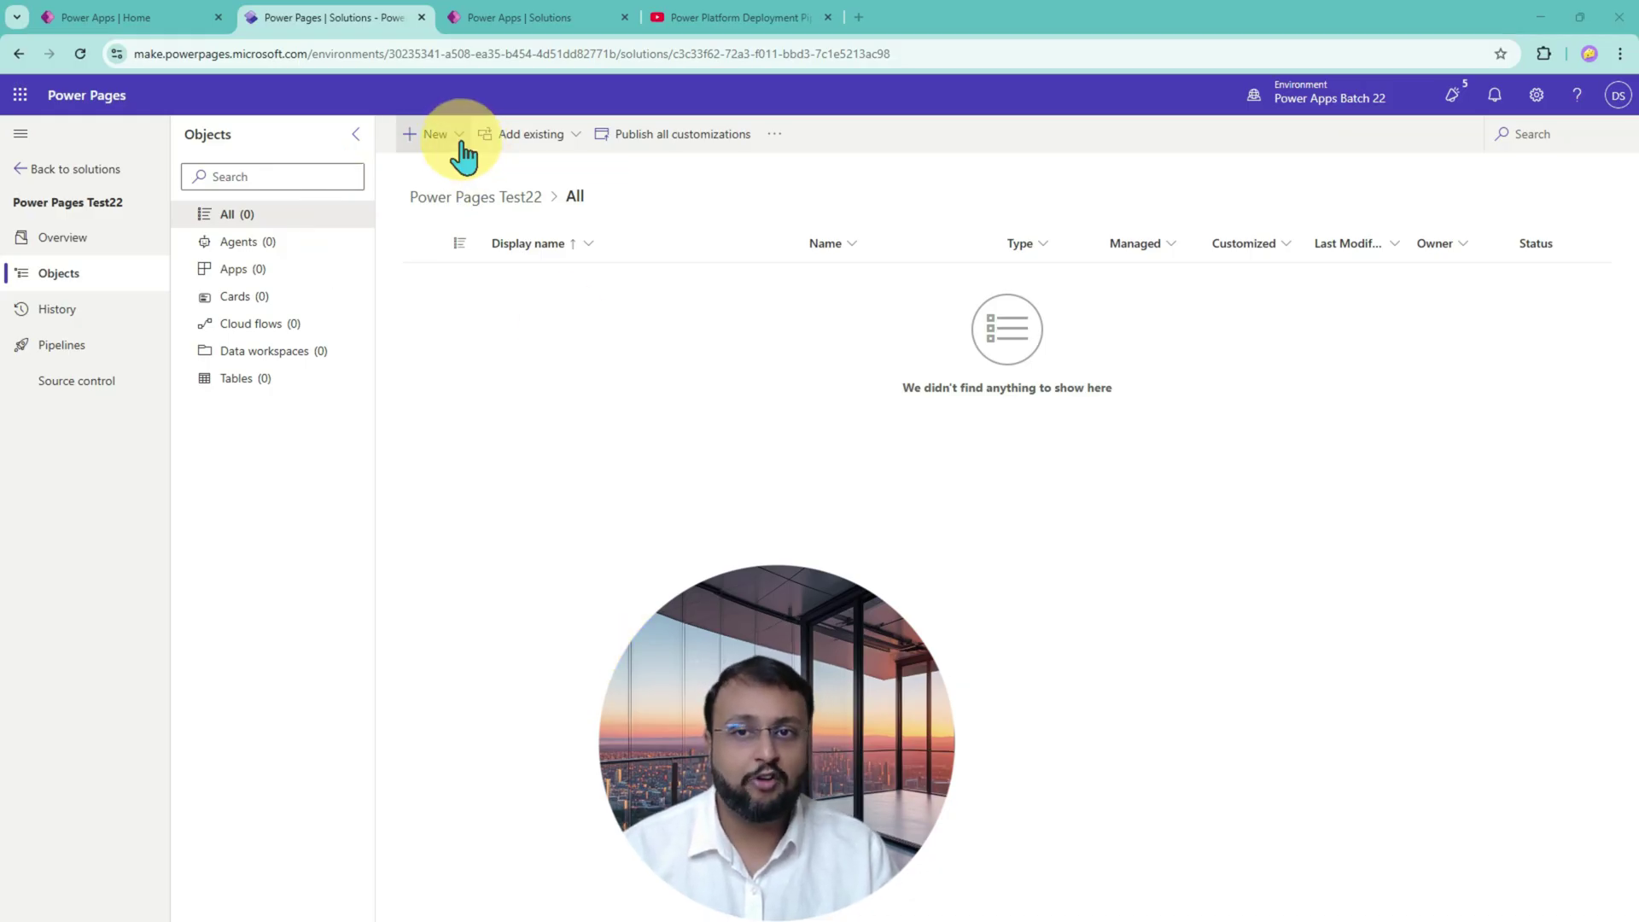
click(462, 144)
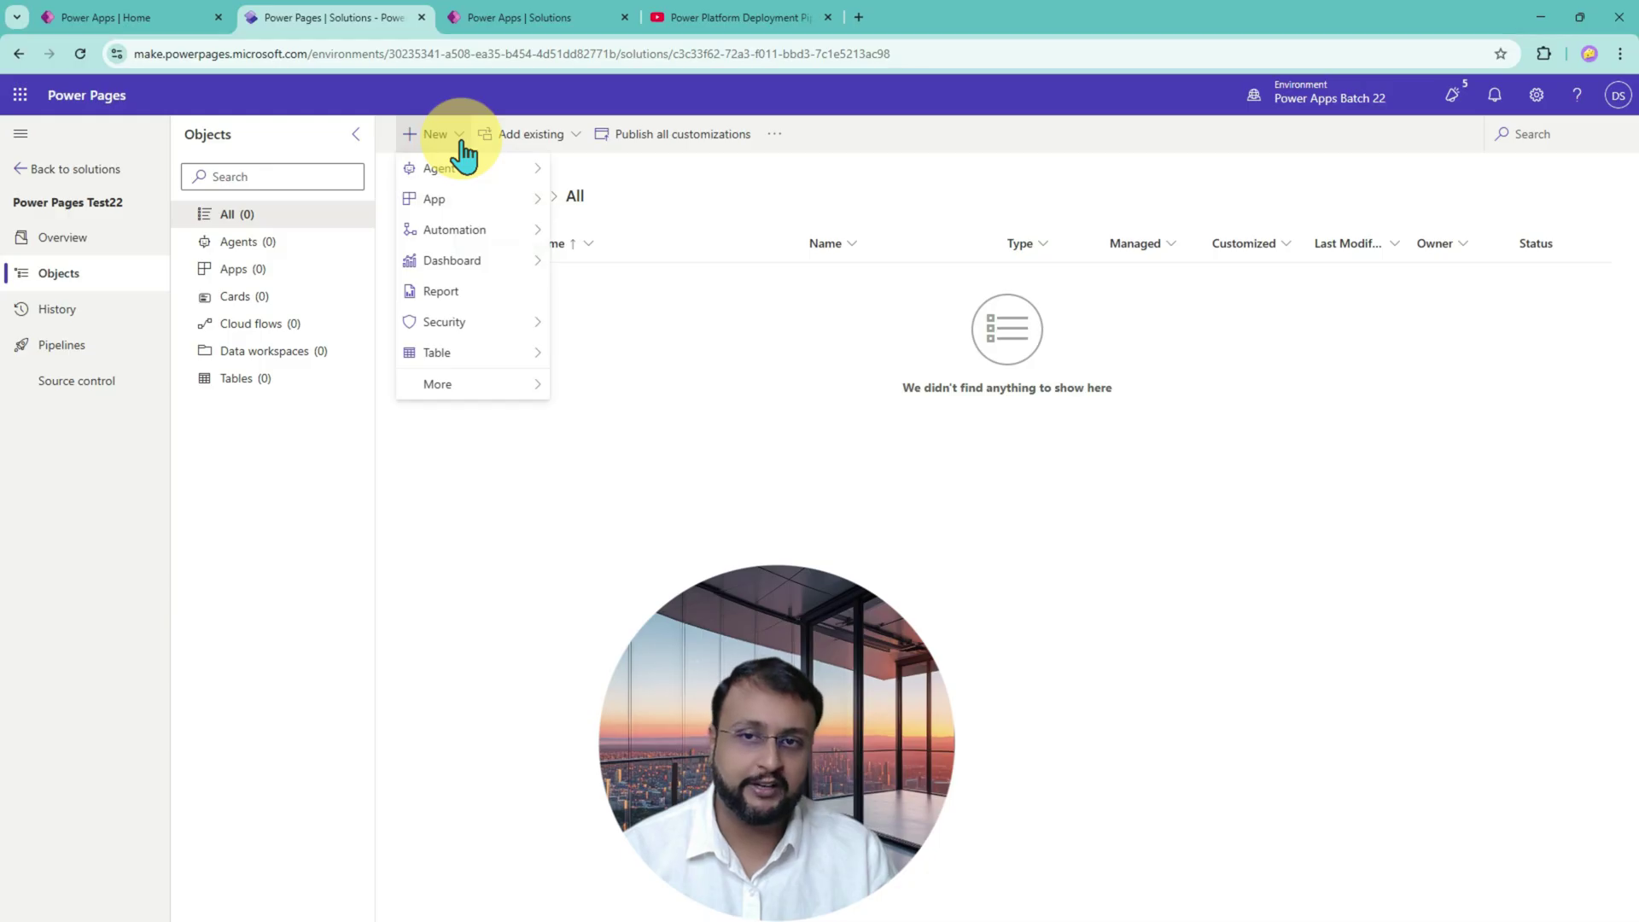
mouse_move(491, 385)
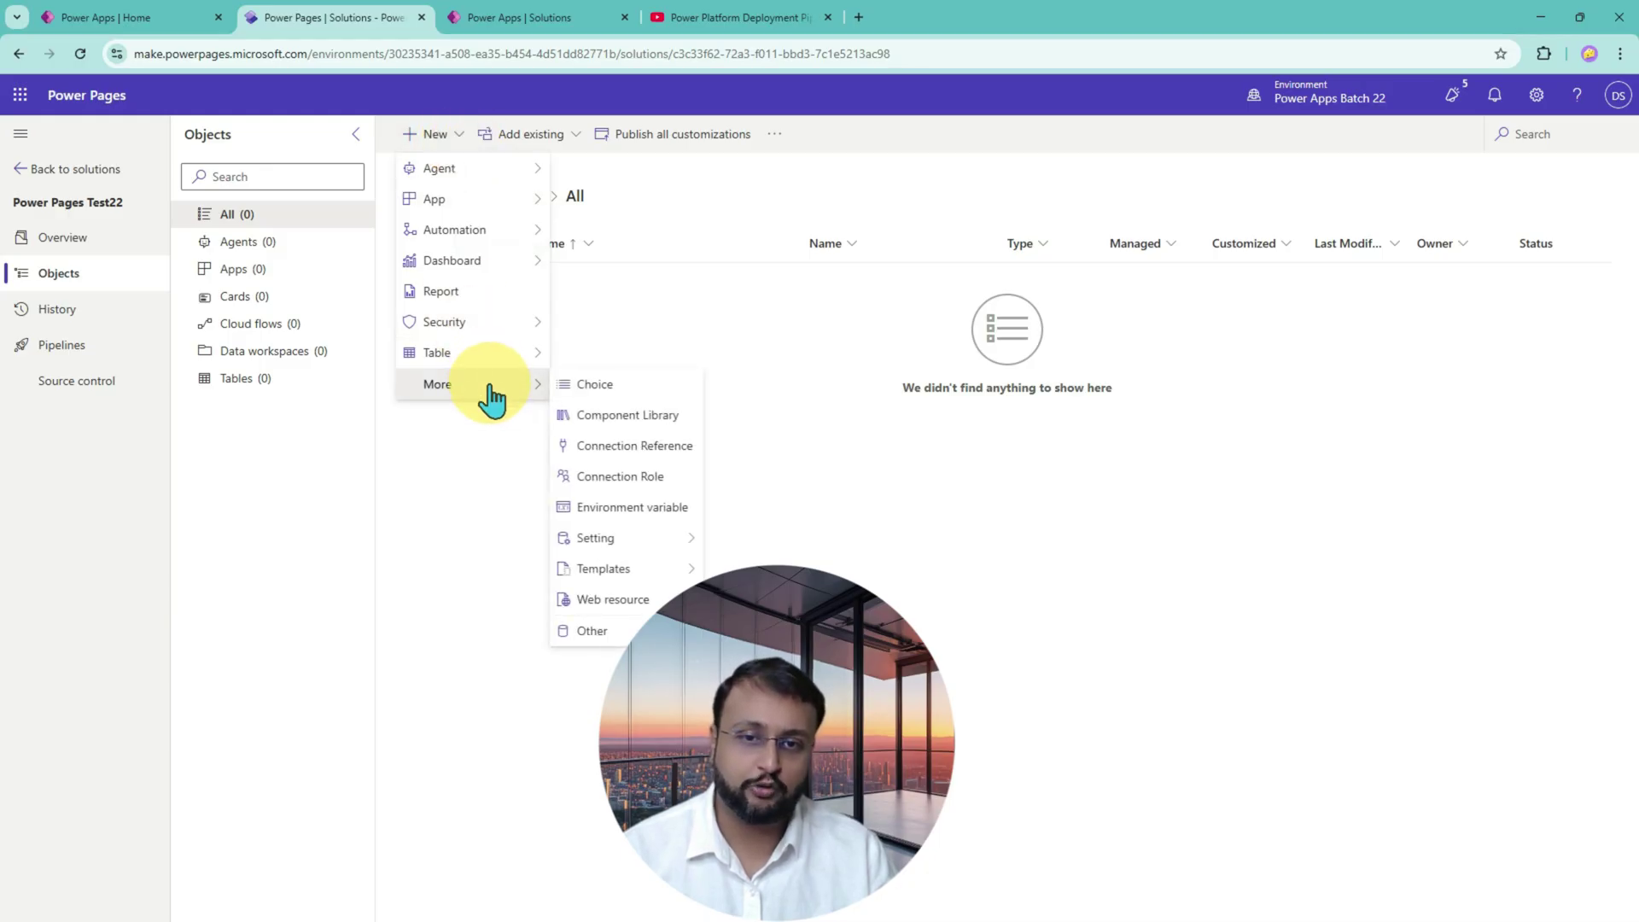
- Add the existing Power Pages site Test22 - test221 to the Power Pages Test22 solution
click(531, 135)
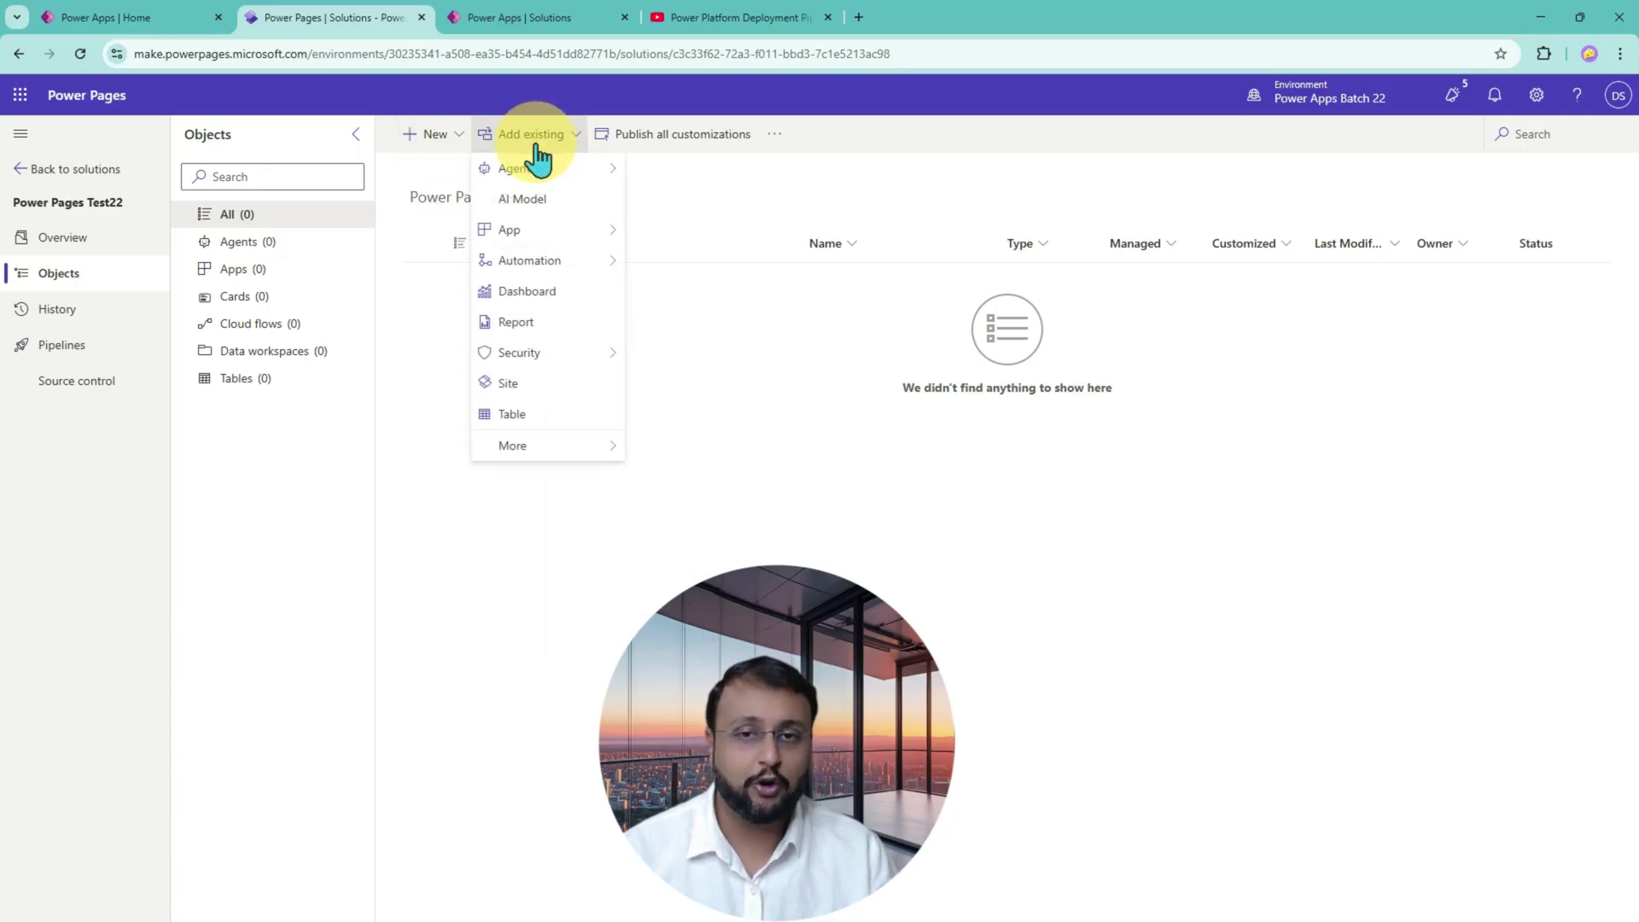
click(544, 389)
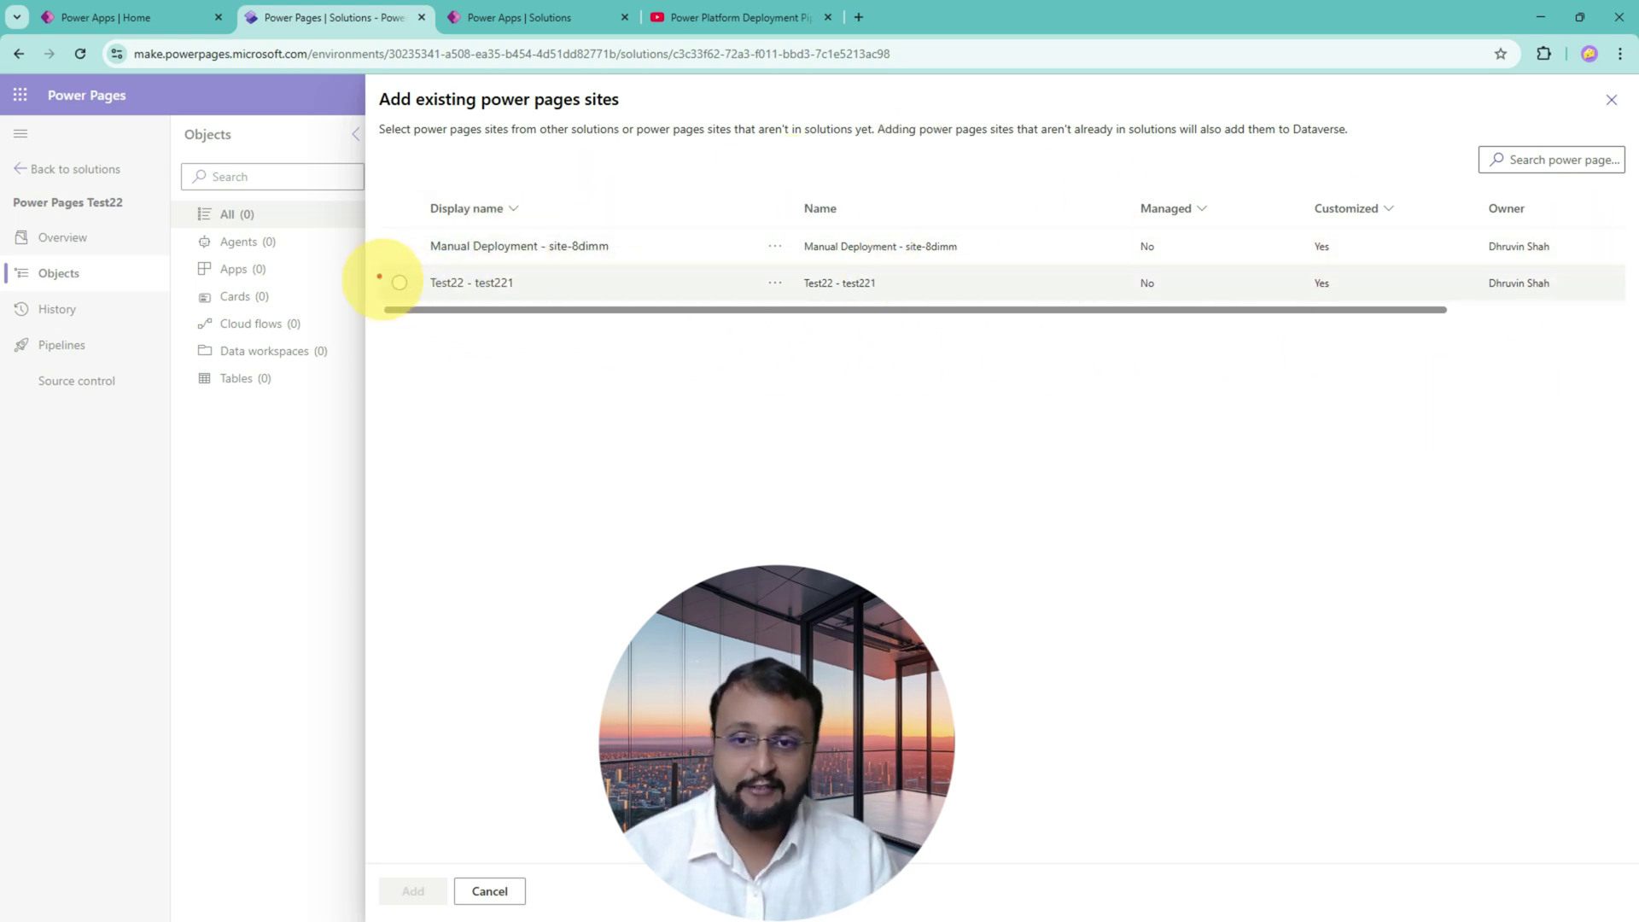
drag(1396, 307, 1616, 305)
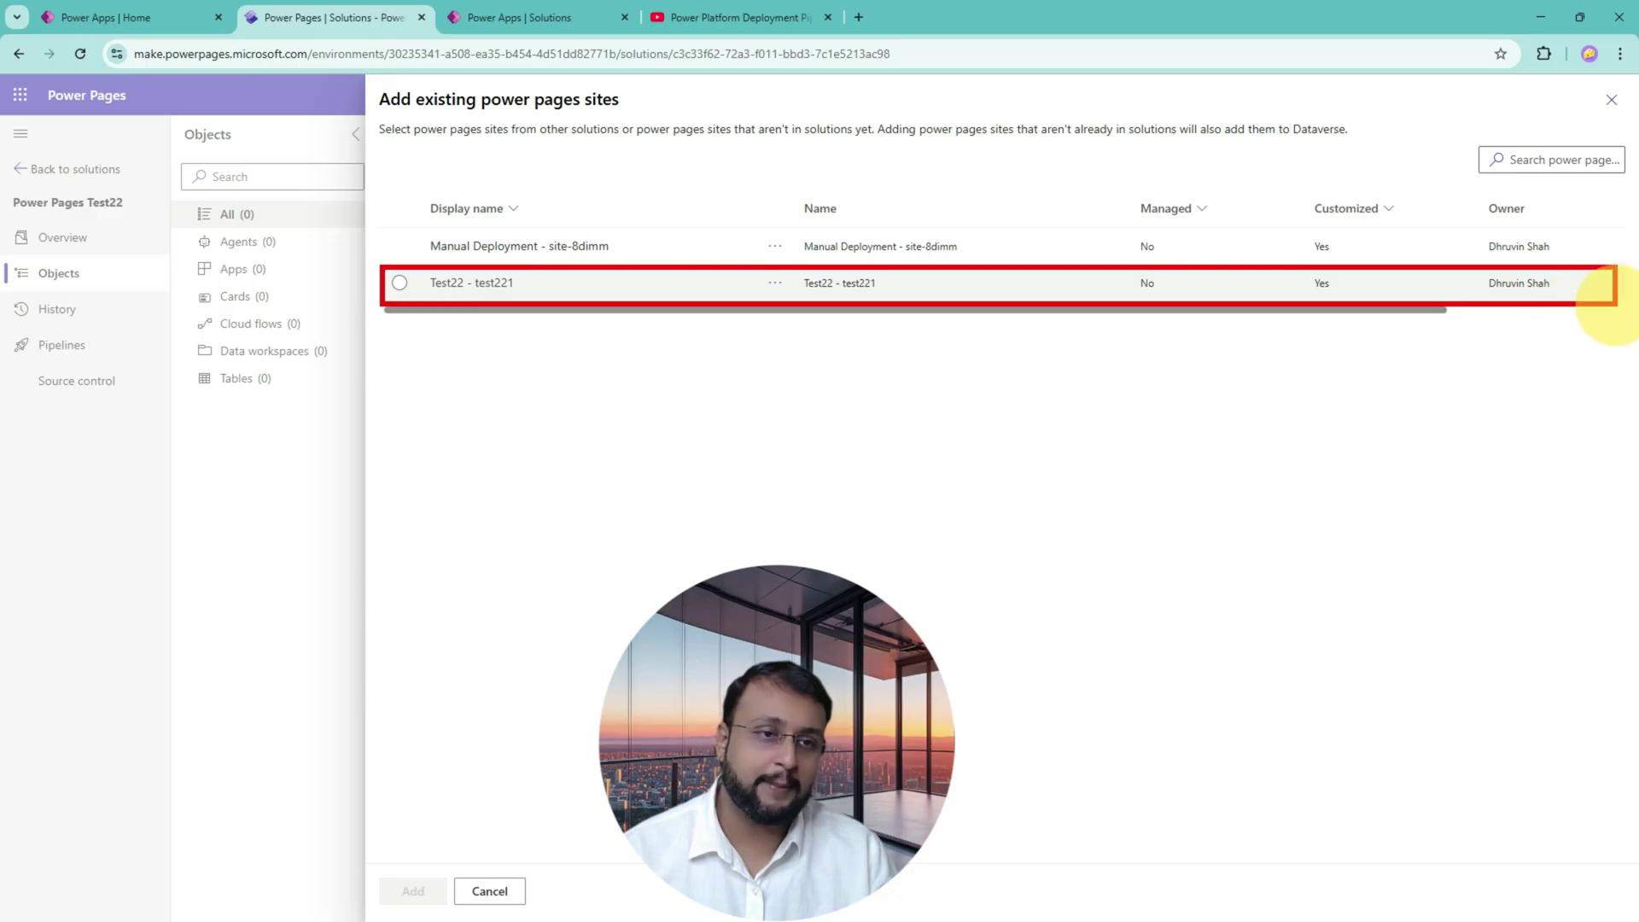
mouse_move(441, 329)
mouse_down()
mouse_move(430, 363)
mouse_move(475, 324)
mouse_up()
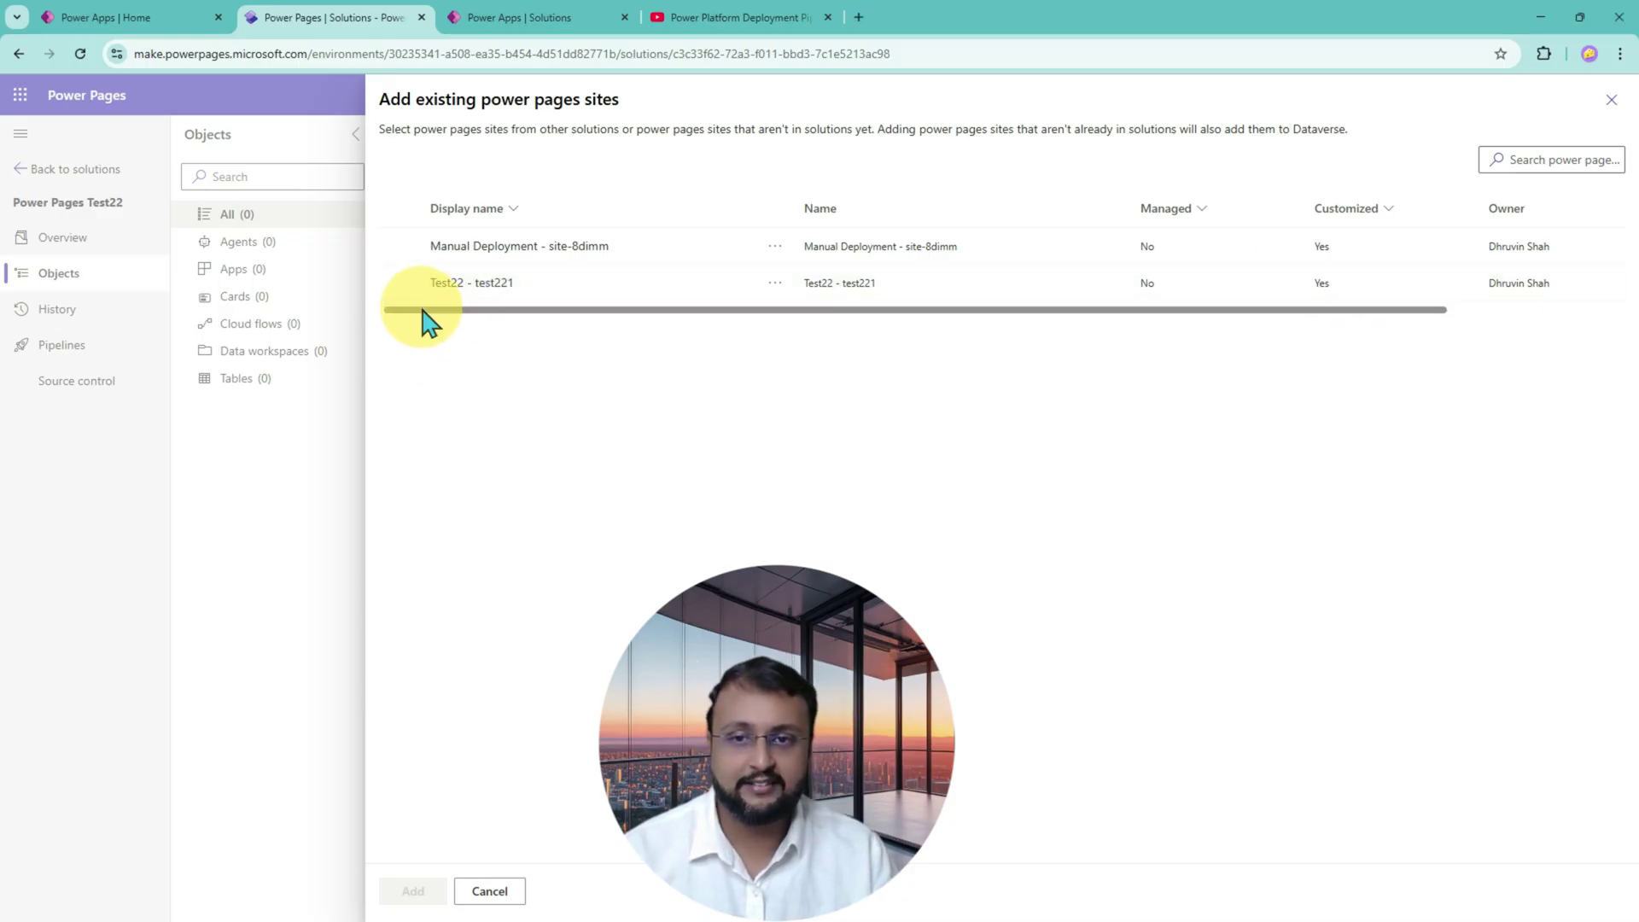
click(398, 284)
click(417, 893)
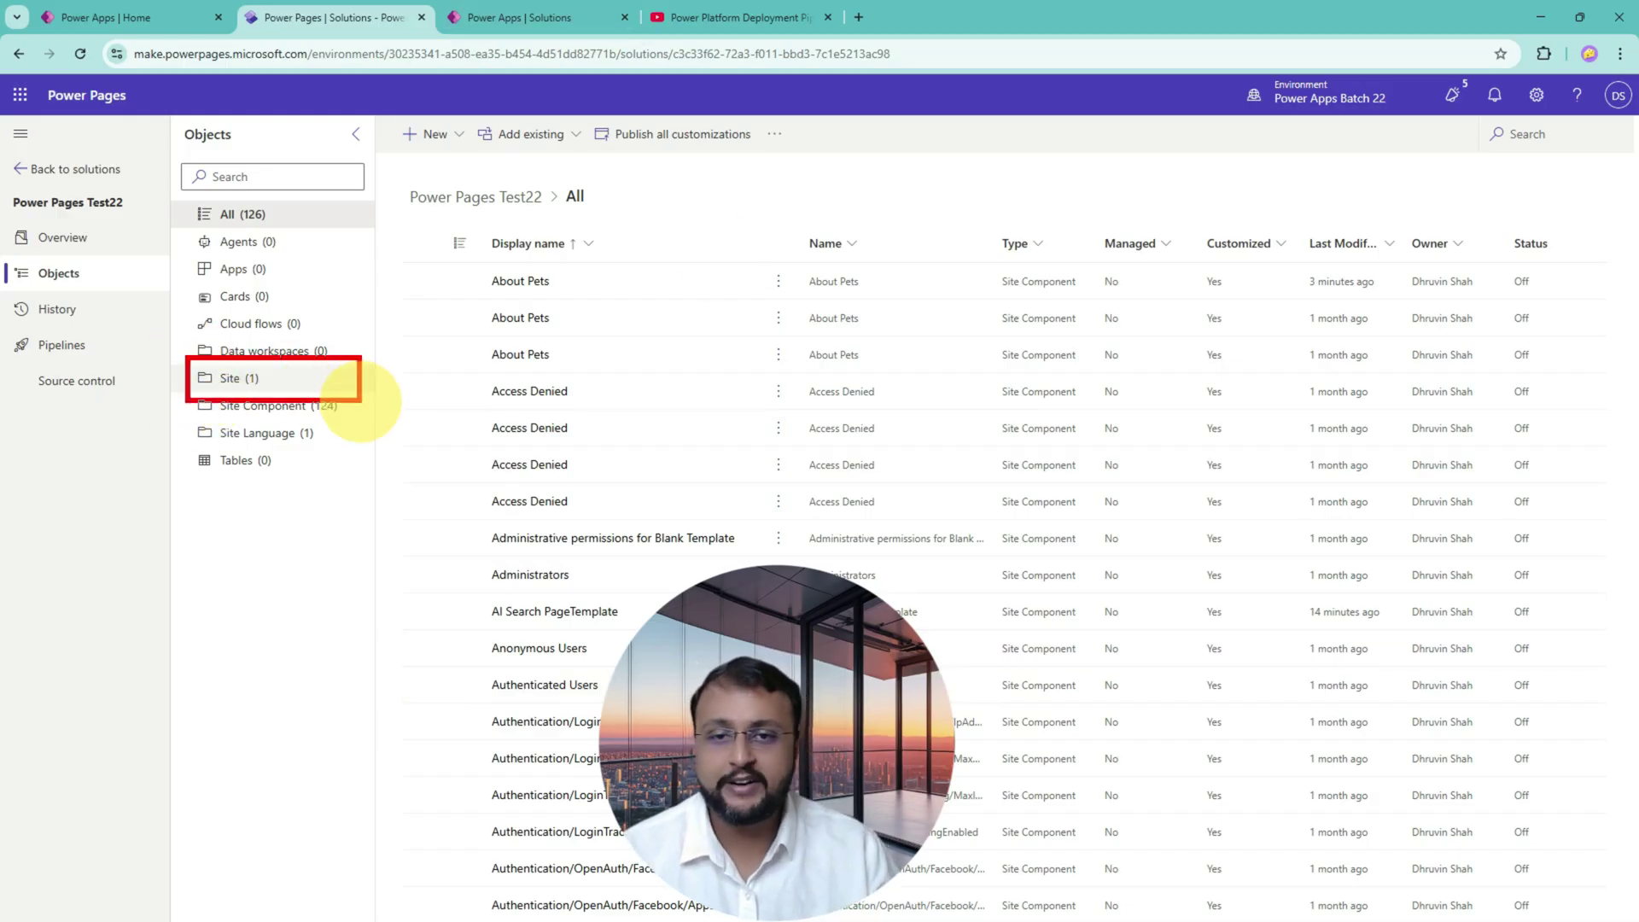
- Add the required objects of the Test22 - test221 site to the solution
click(245, 391)
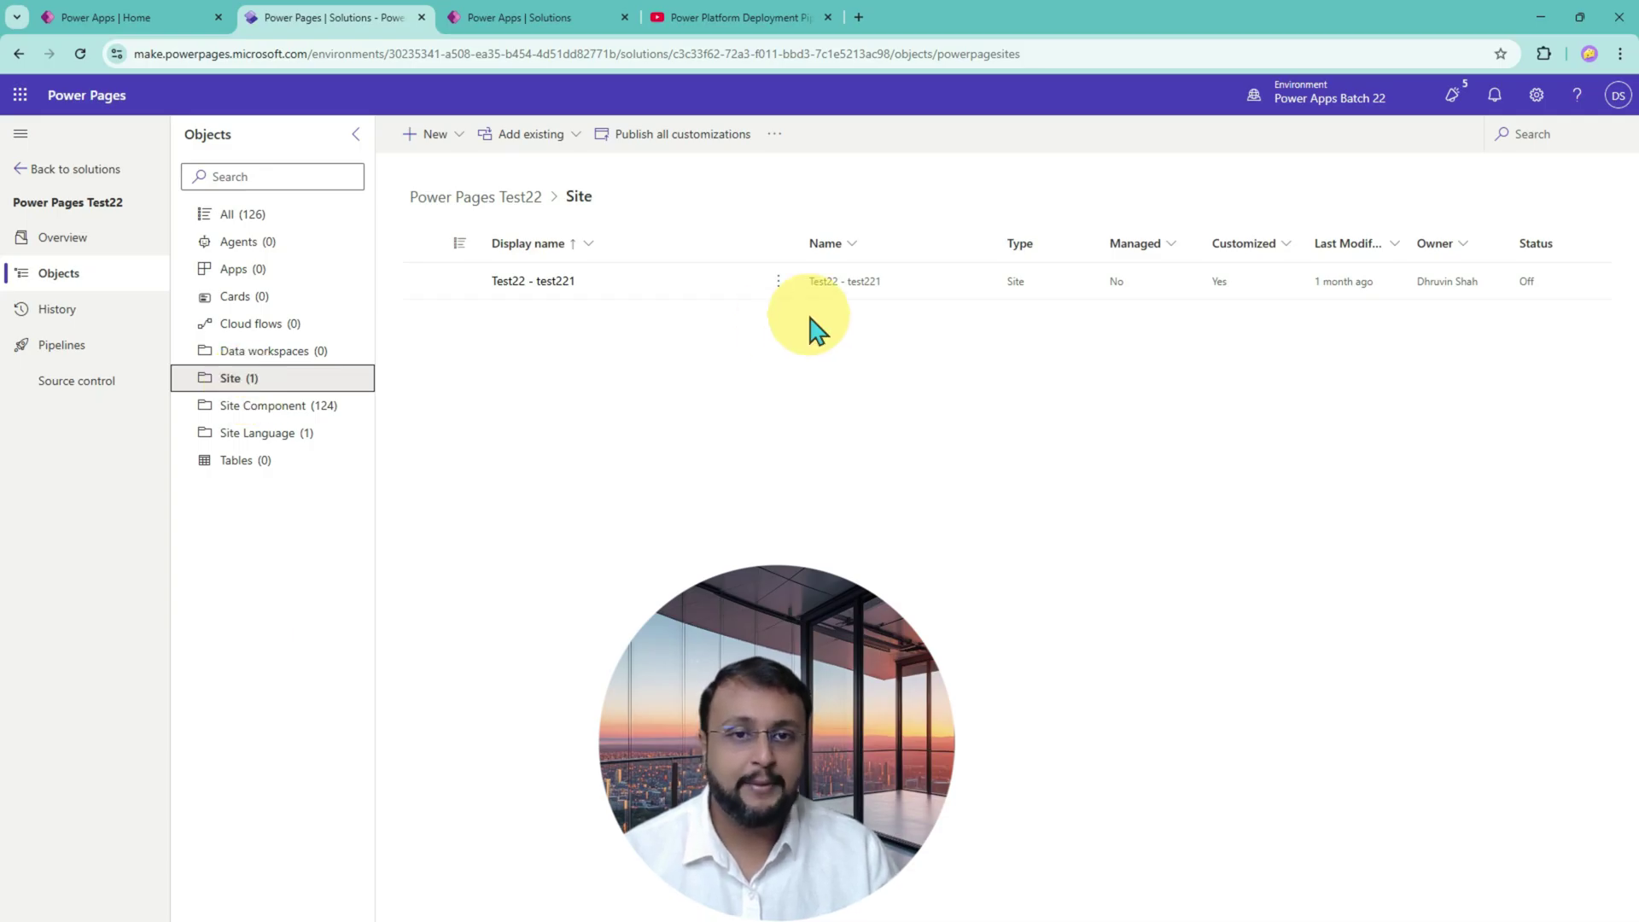
mouse_move(466, 256)
mouse_down()
mouse_move(1390, 322)
mouse_move(1586, 314)
mouse_up()
mouse_move(556, 421)
mouse_down()
mouse_move(568, 343)
mouse_move(603, 369)
mouse_up()
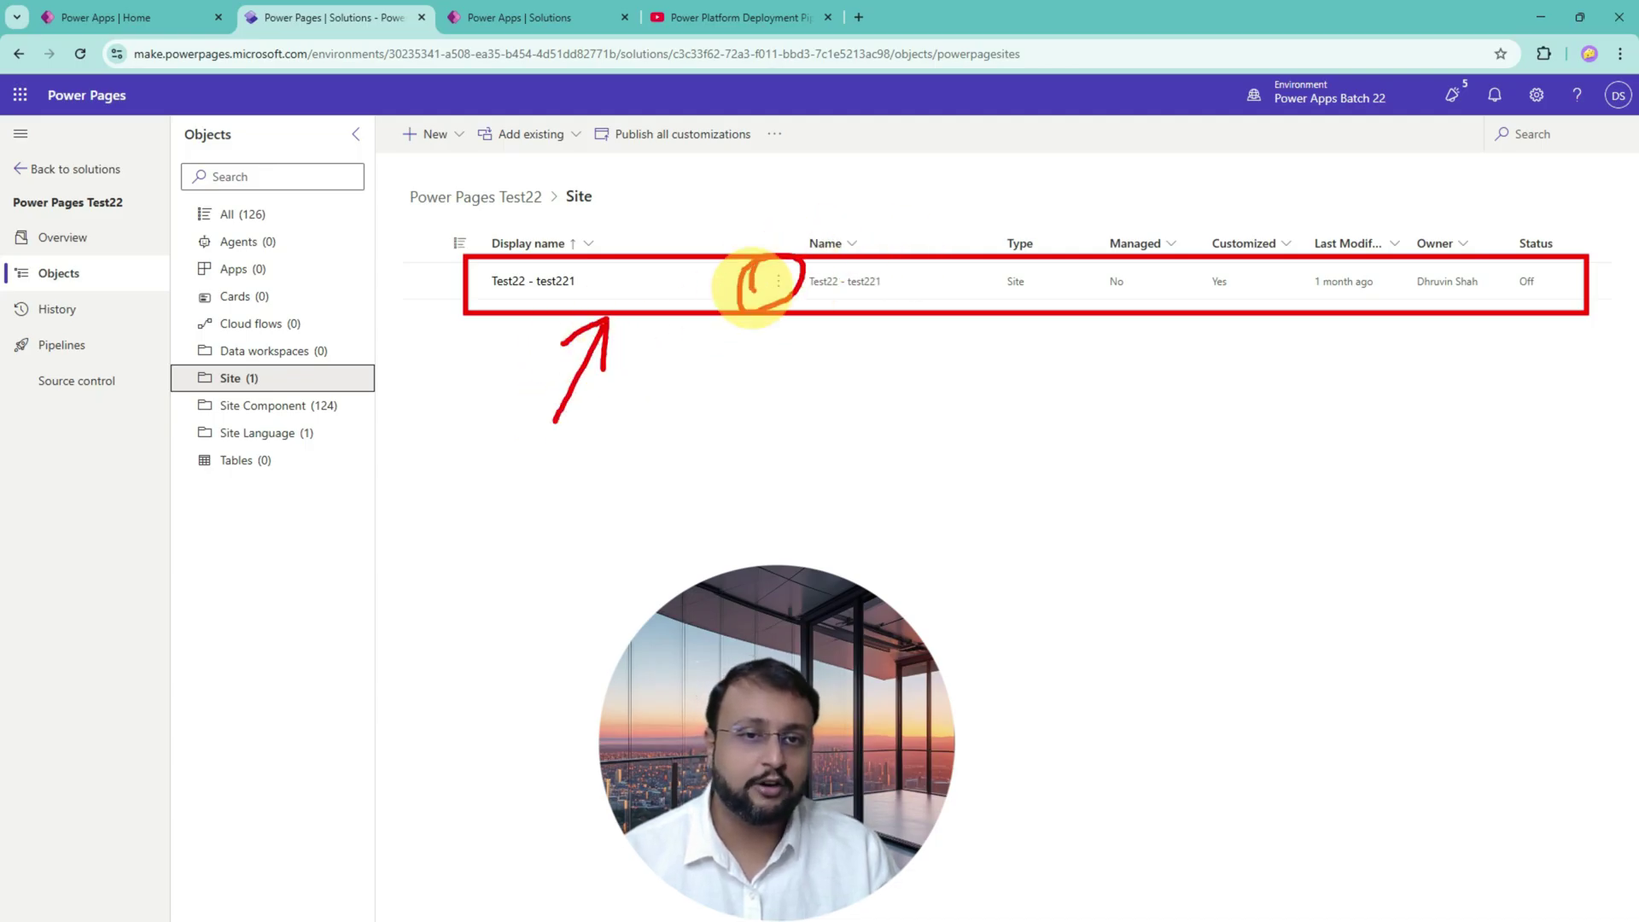
key(Escape)
click(777, 283)
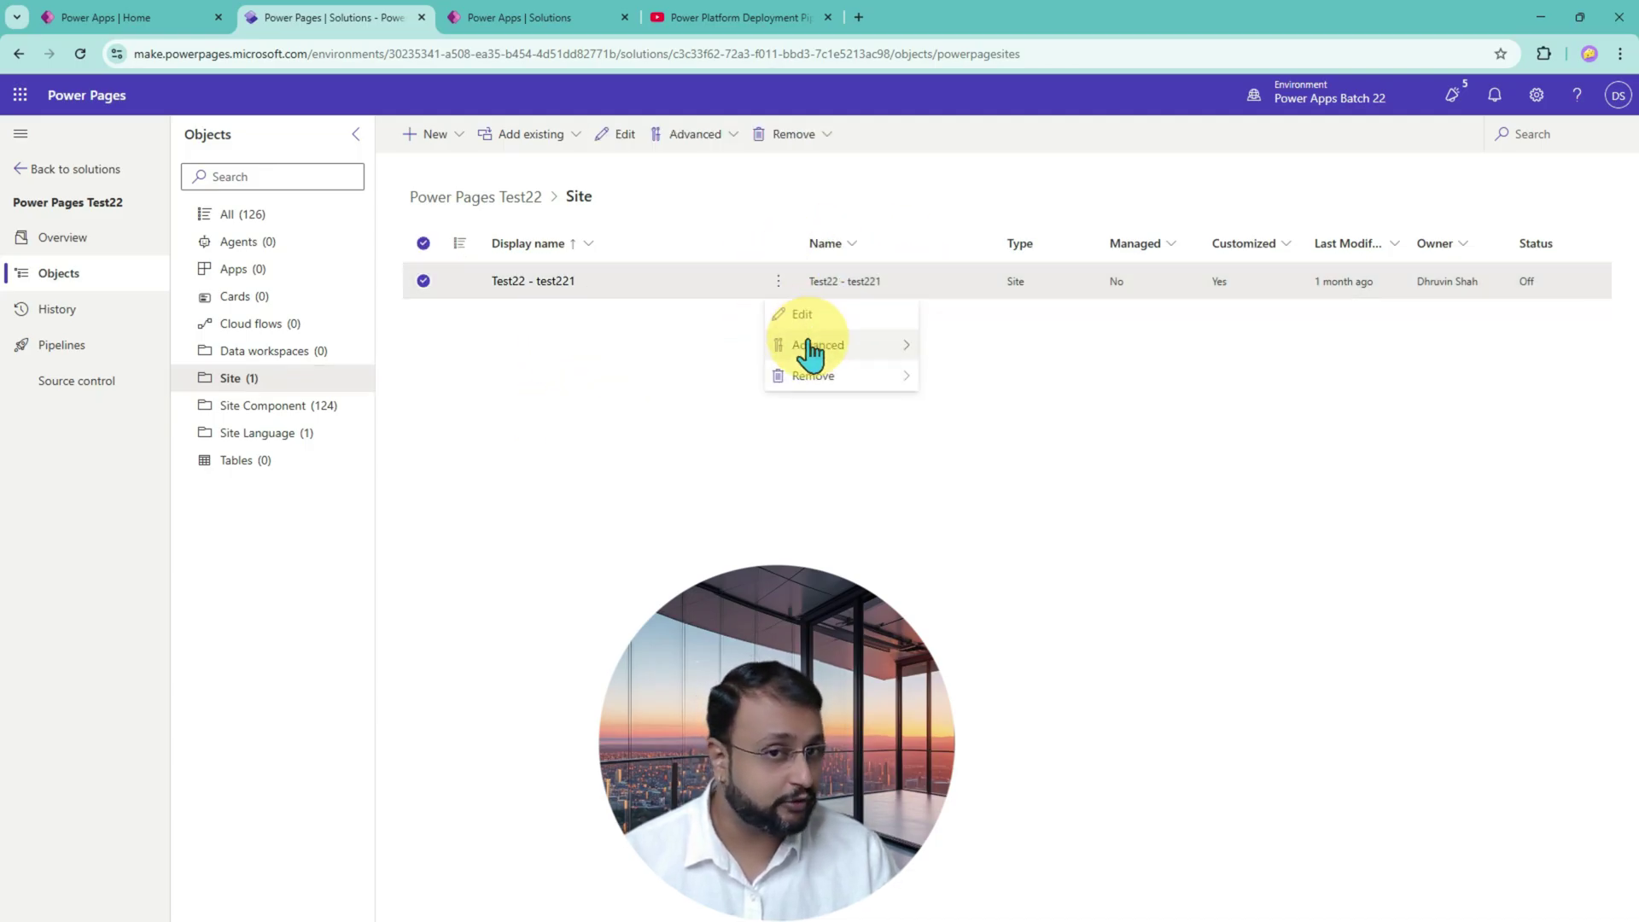
mouse_move(809, 349)
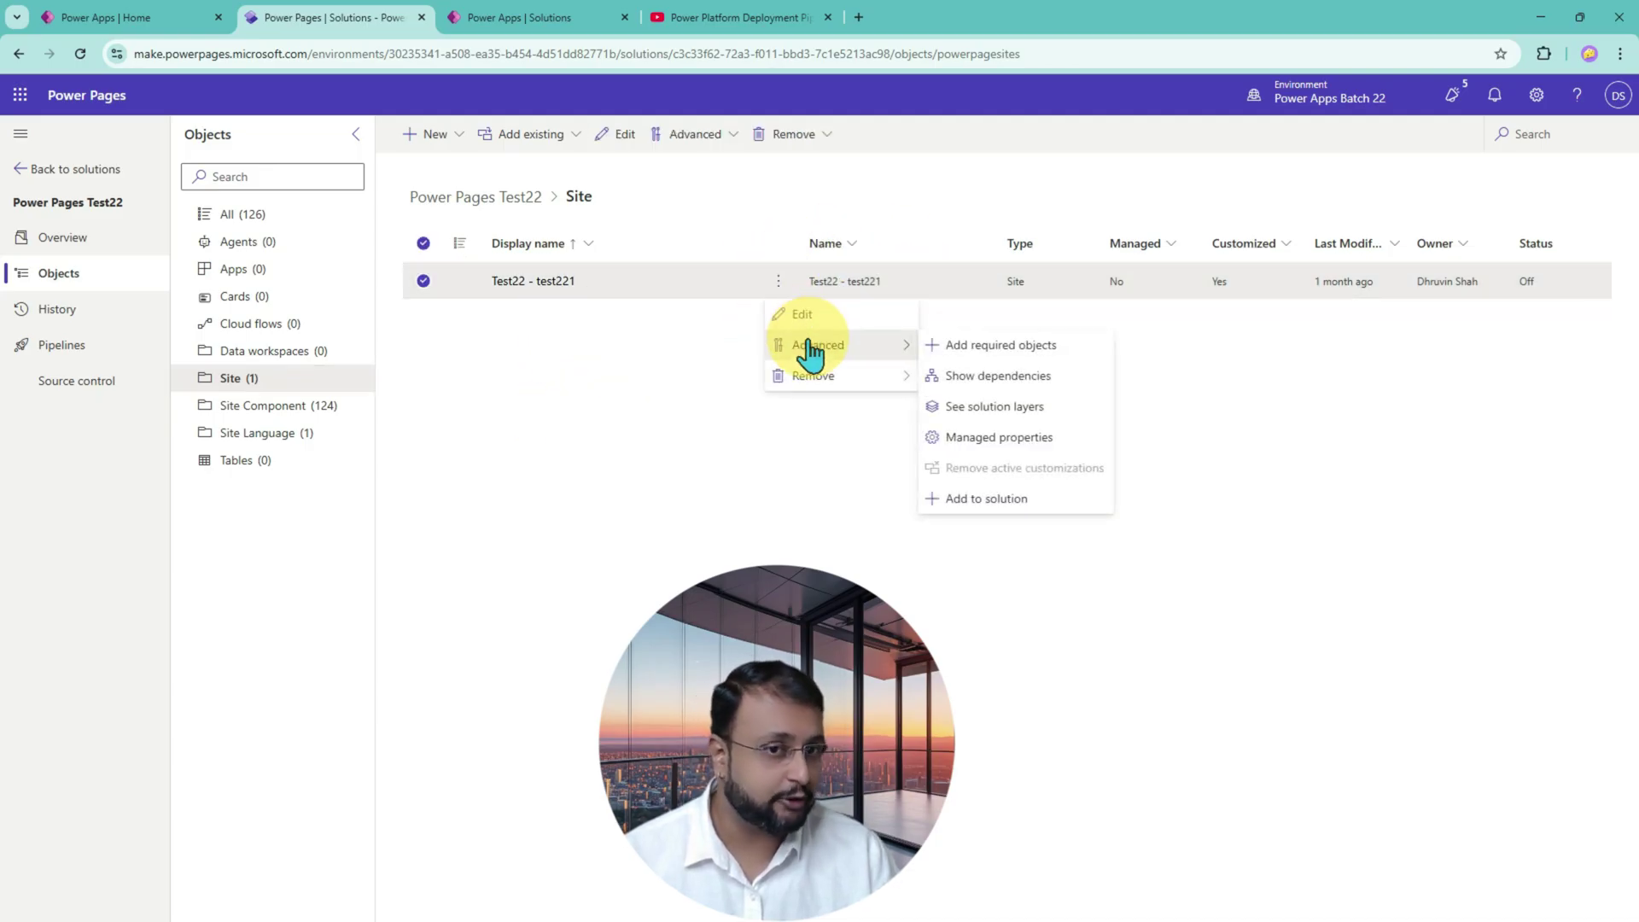
click(994, 349)
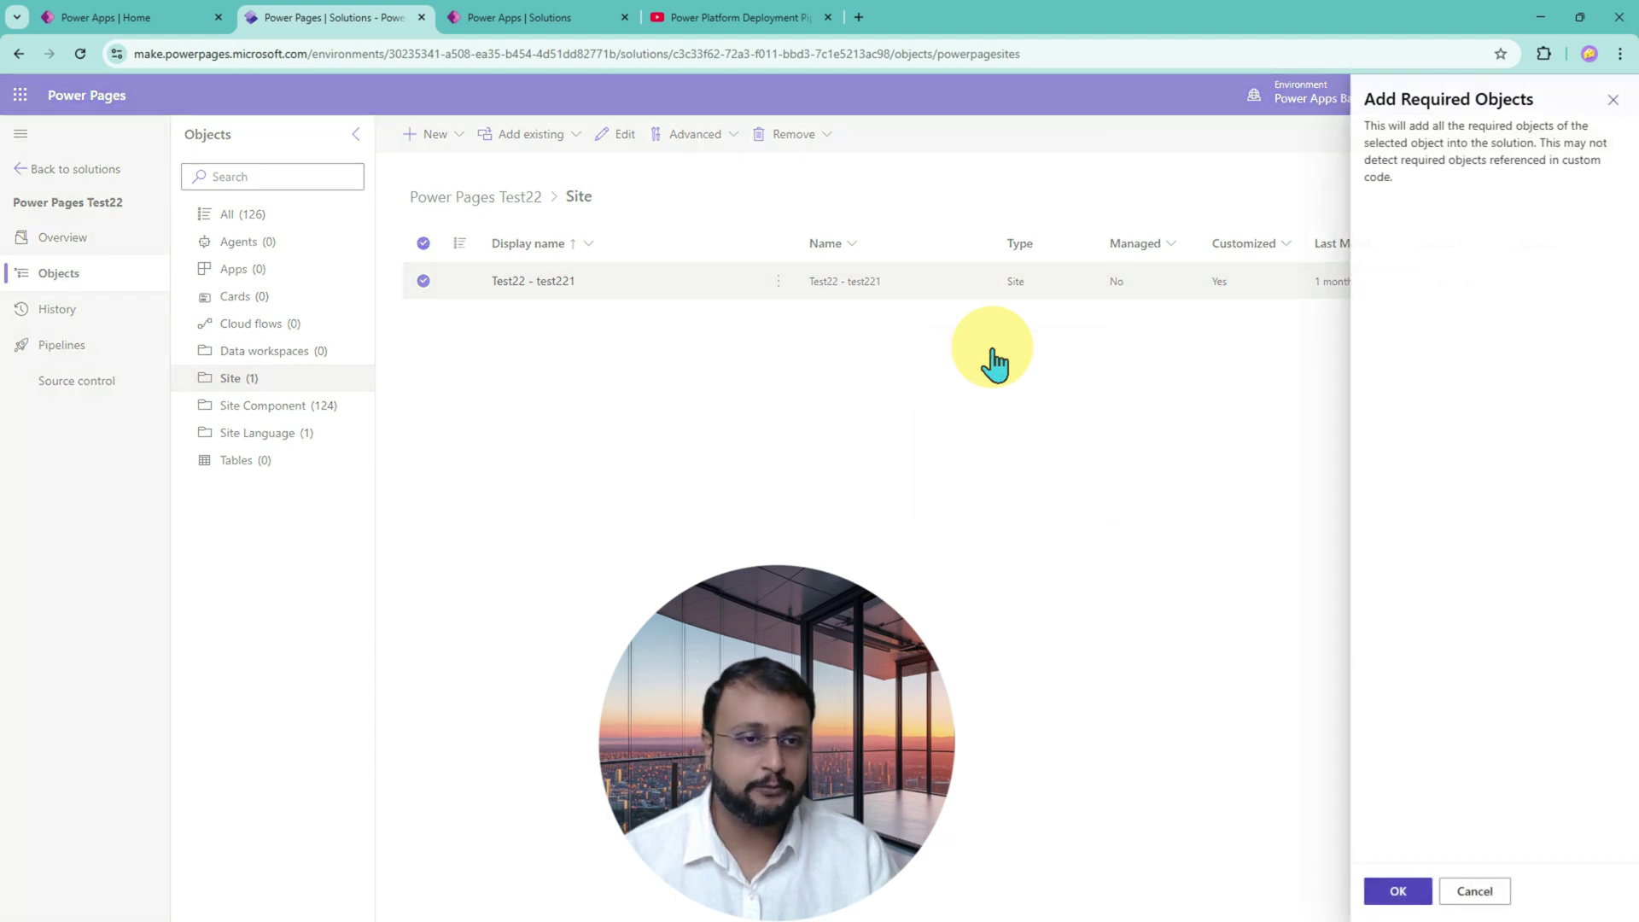
click(1396, 892)
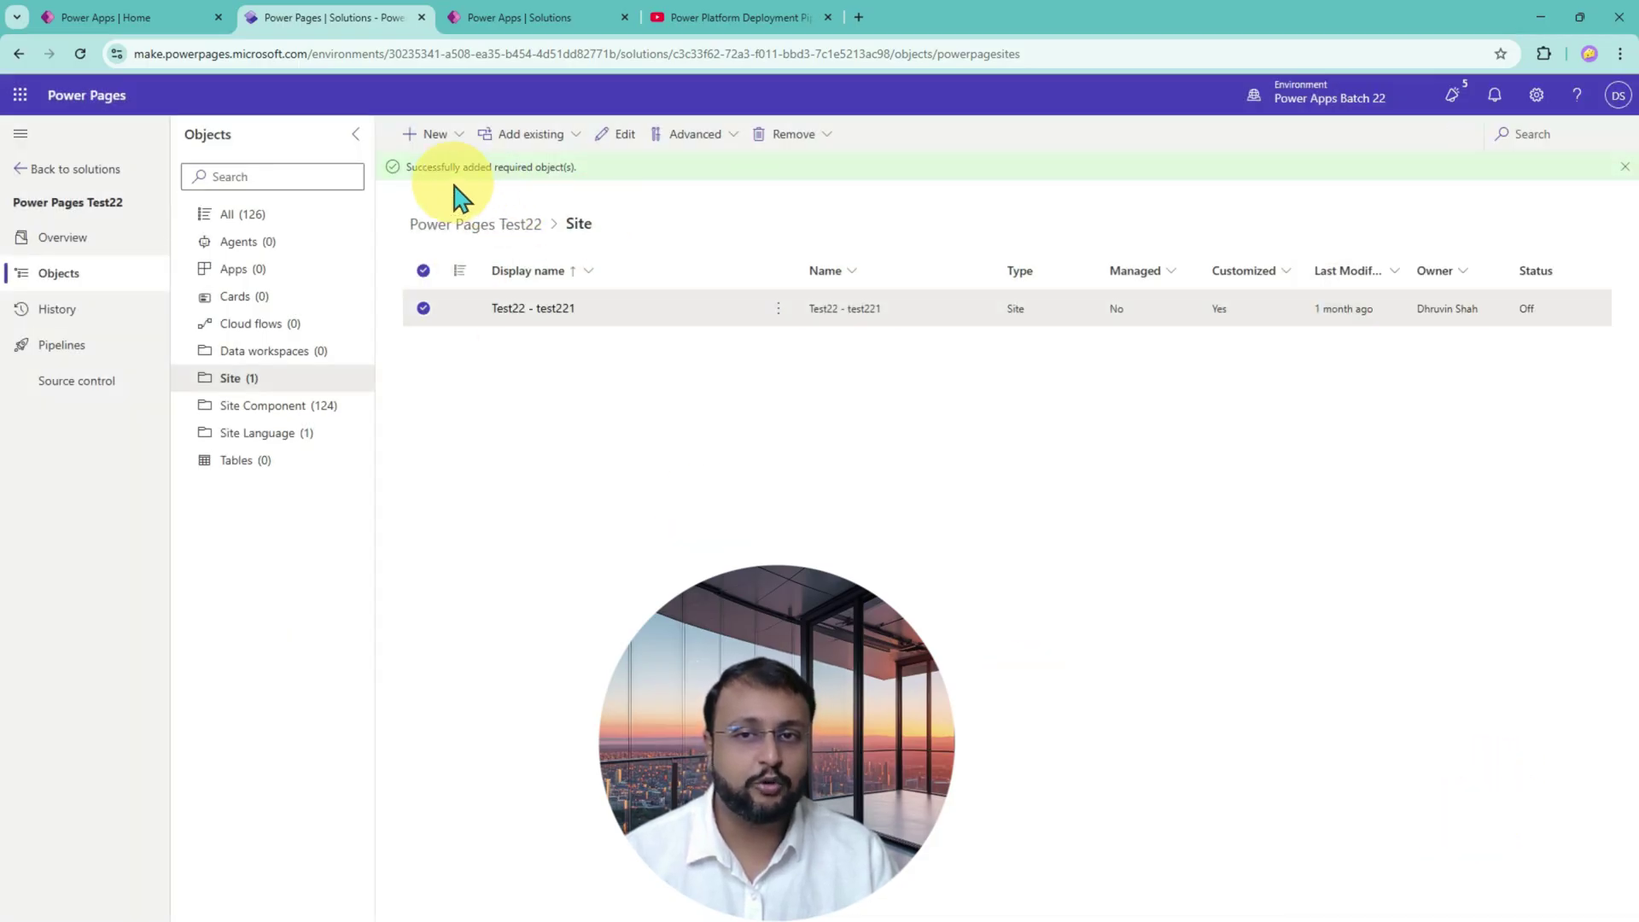
drag(383, 149, 651, 187)
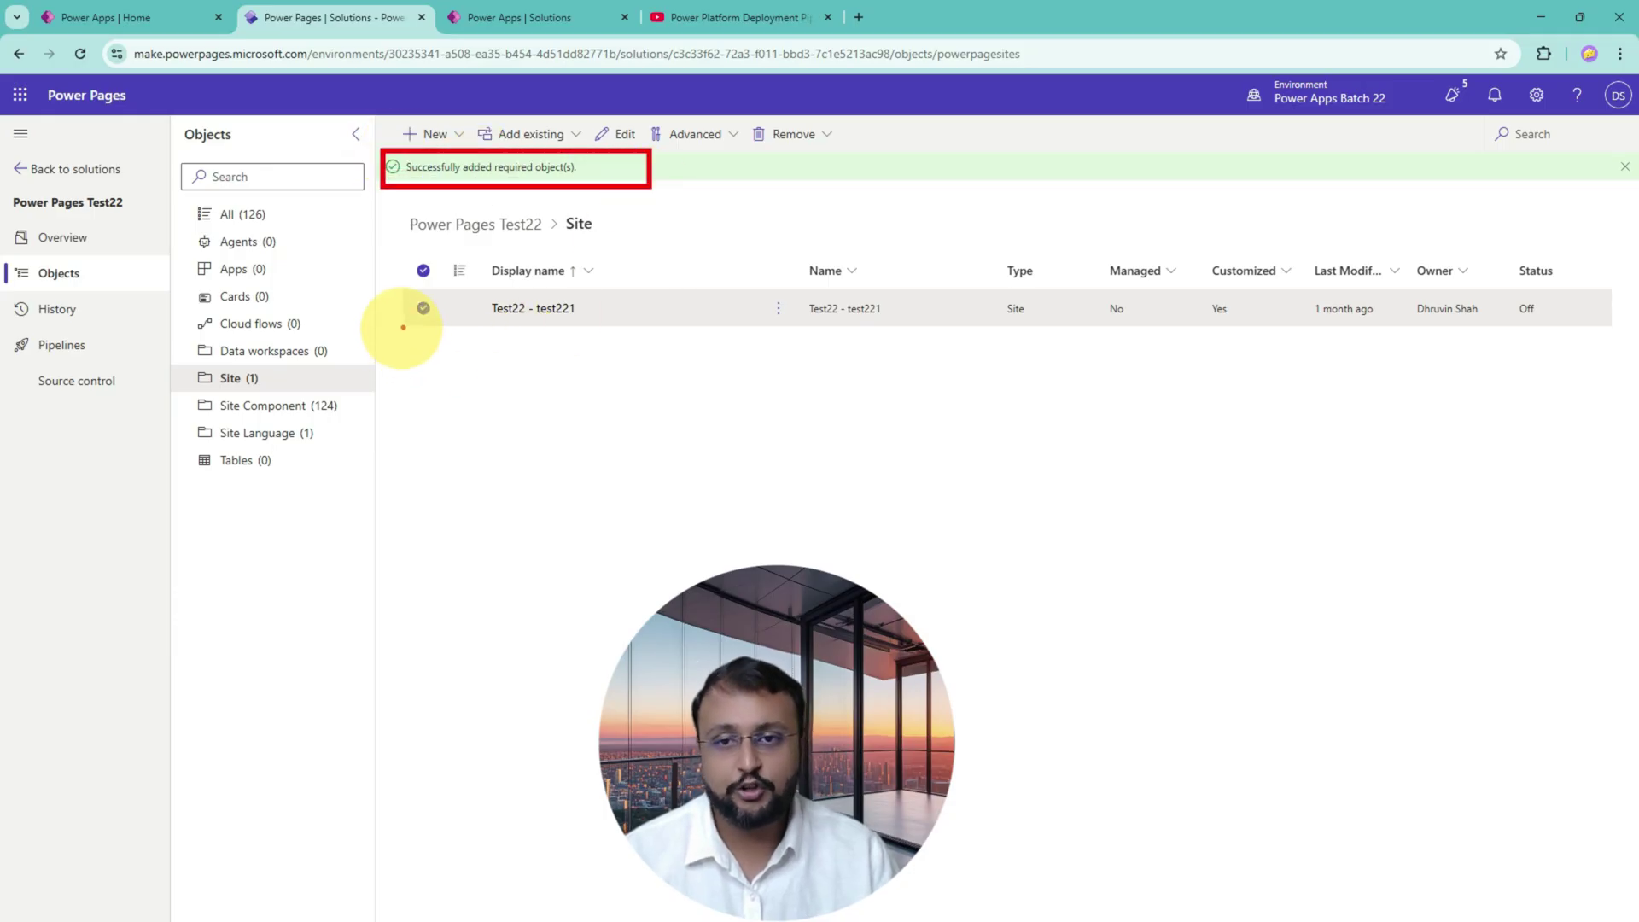
mouse_move(402, 287)
mouse_down()
mouse_move(553, 313)
mouse_move(1408, 363)
mouse_move(1610, 312)
mouse_move(1580, 367)
mouse_up()
key(Escape)
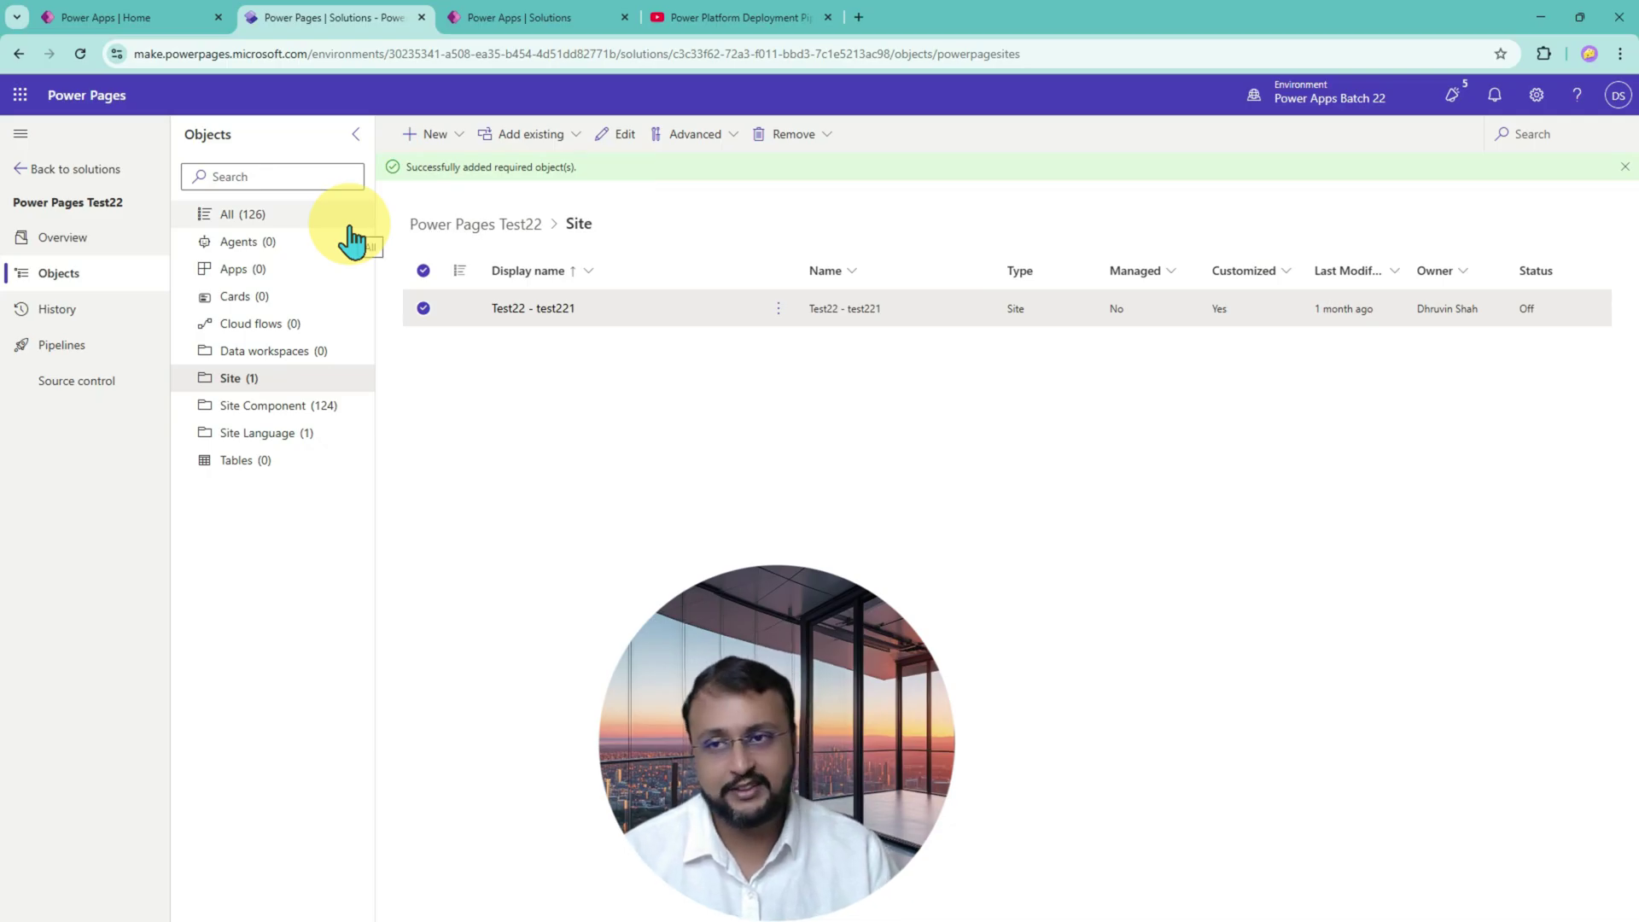
- Look at the export settings of the Power Pages Test22 solution, choosing Unmanaged as the export type, and cancel the export
click(98, 170)
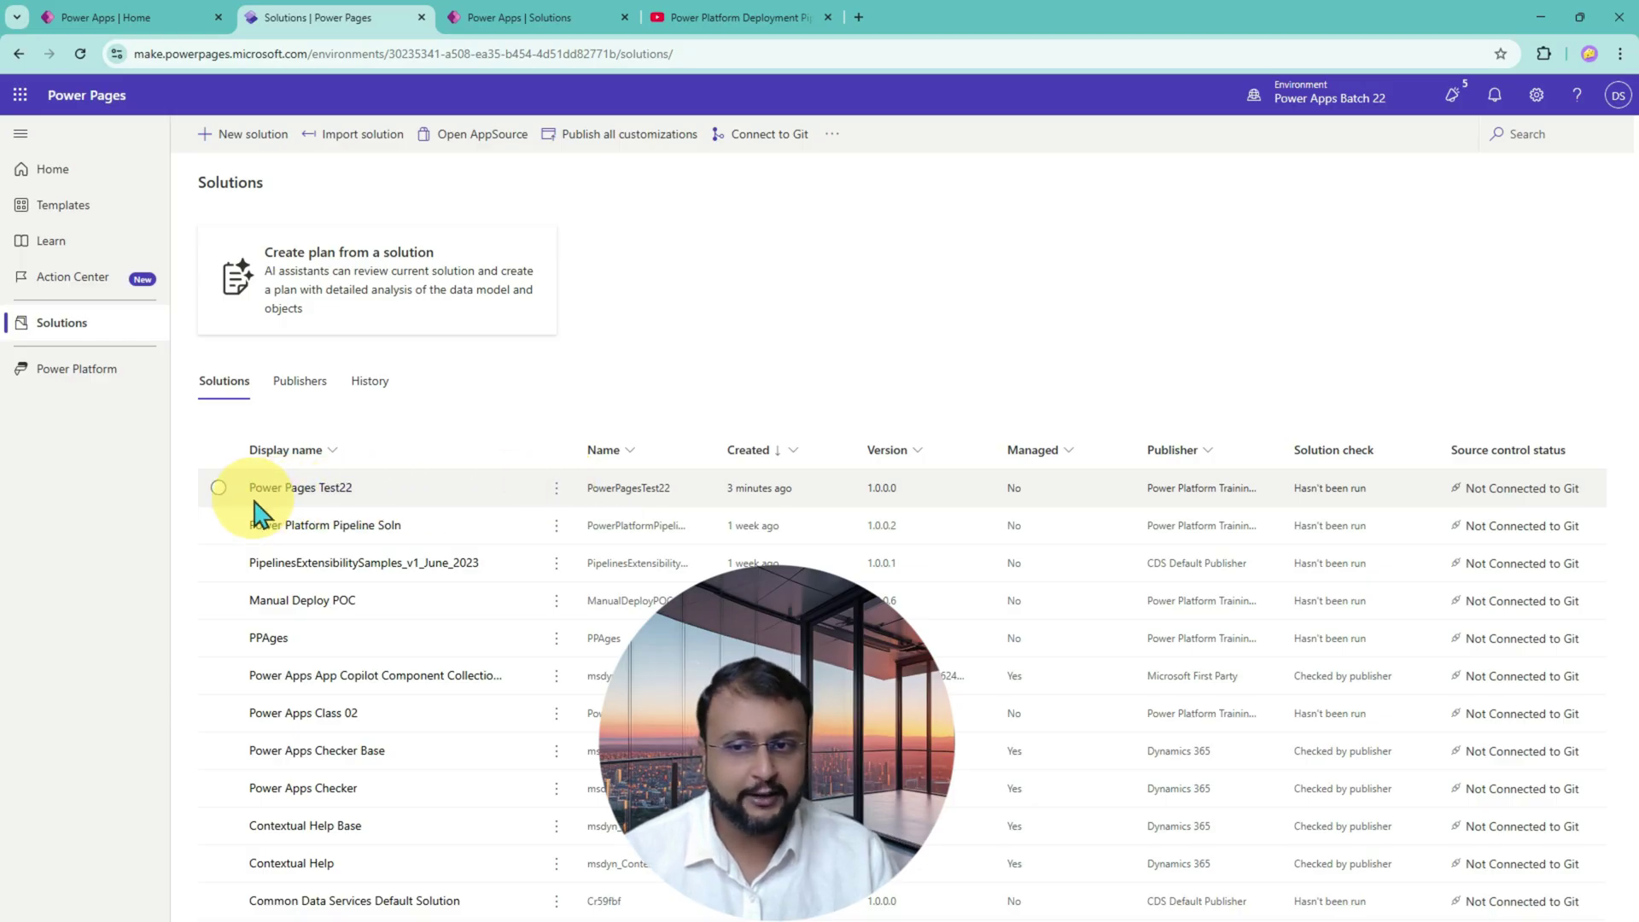
click(219, 487)
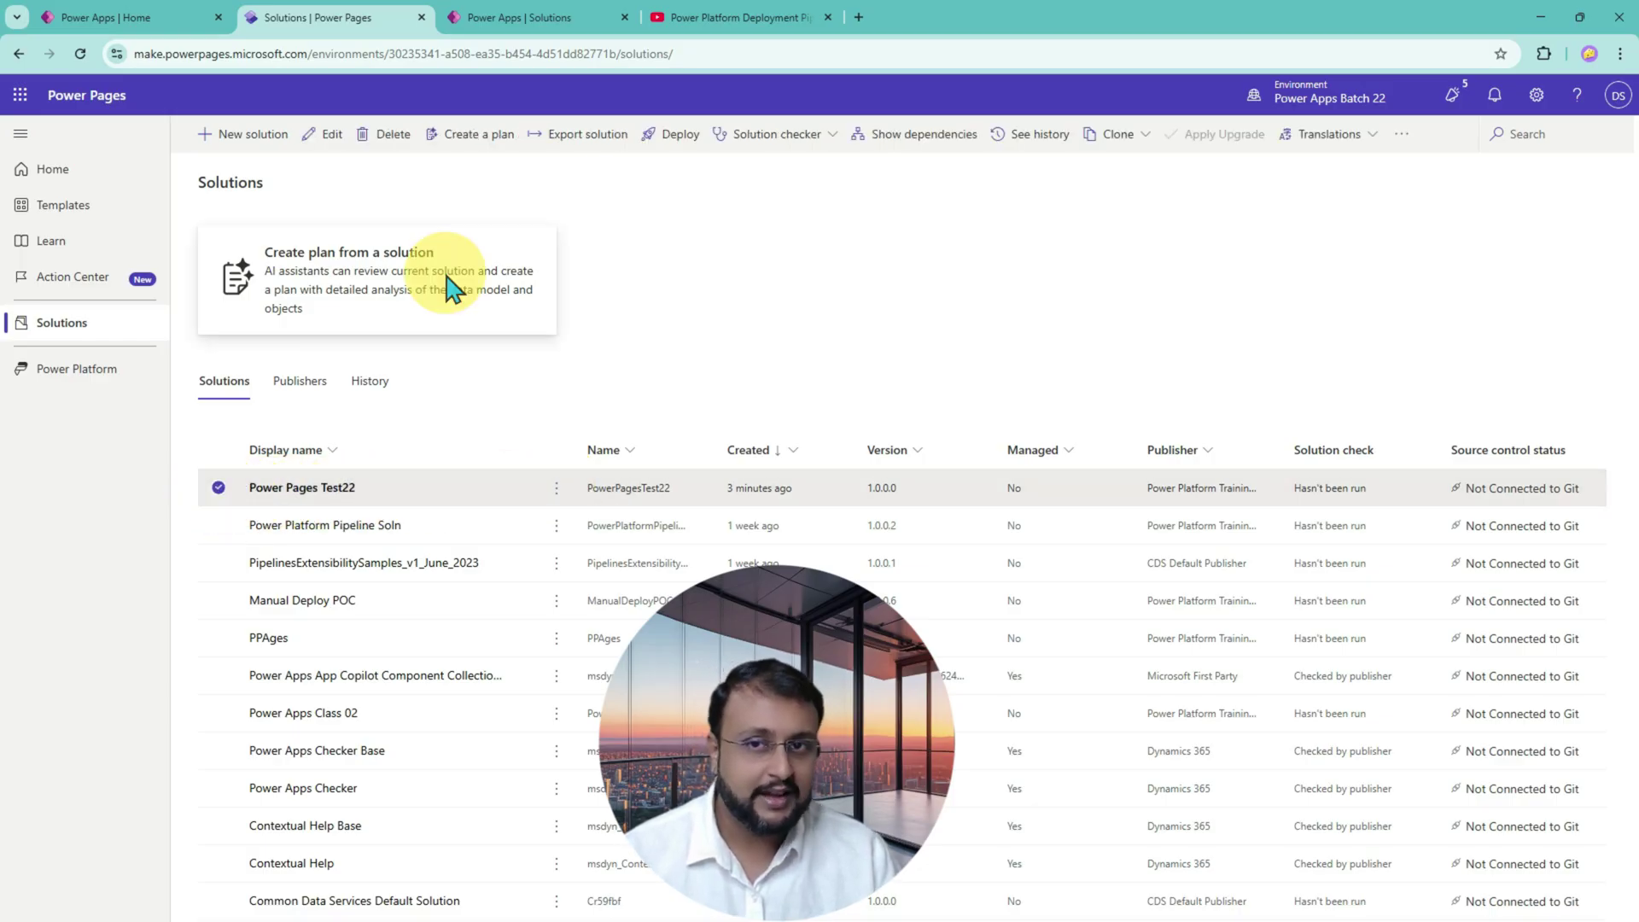
click(588, 143)
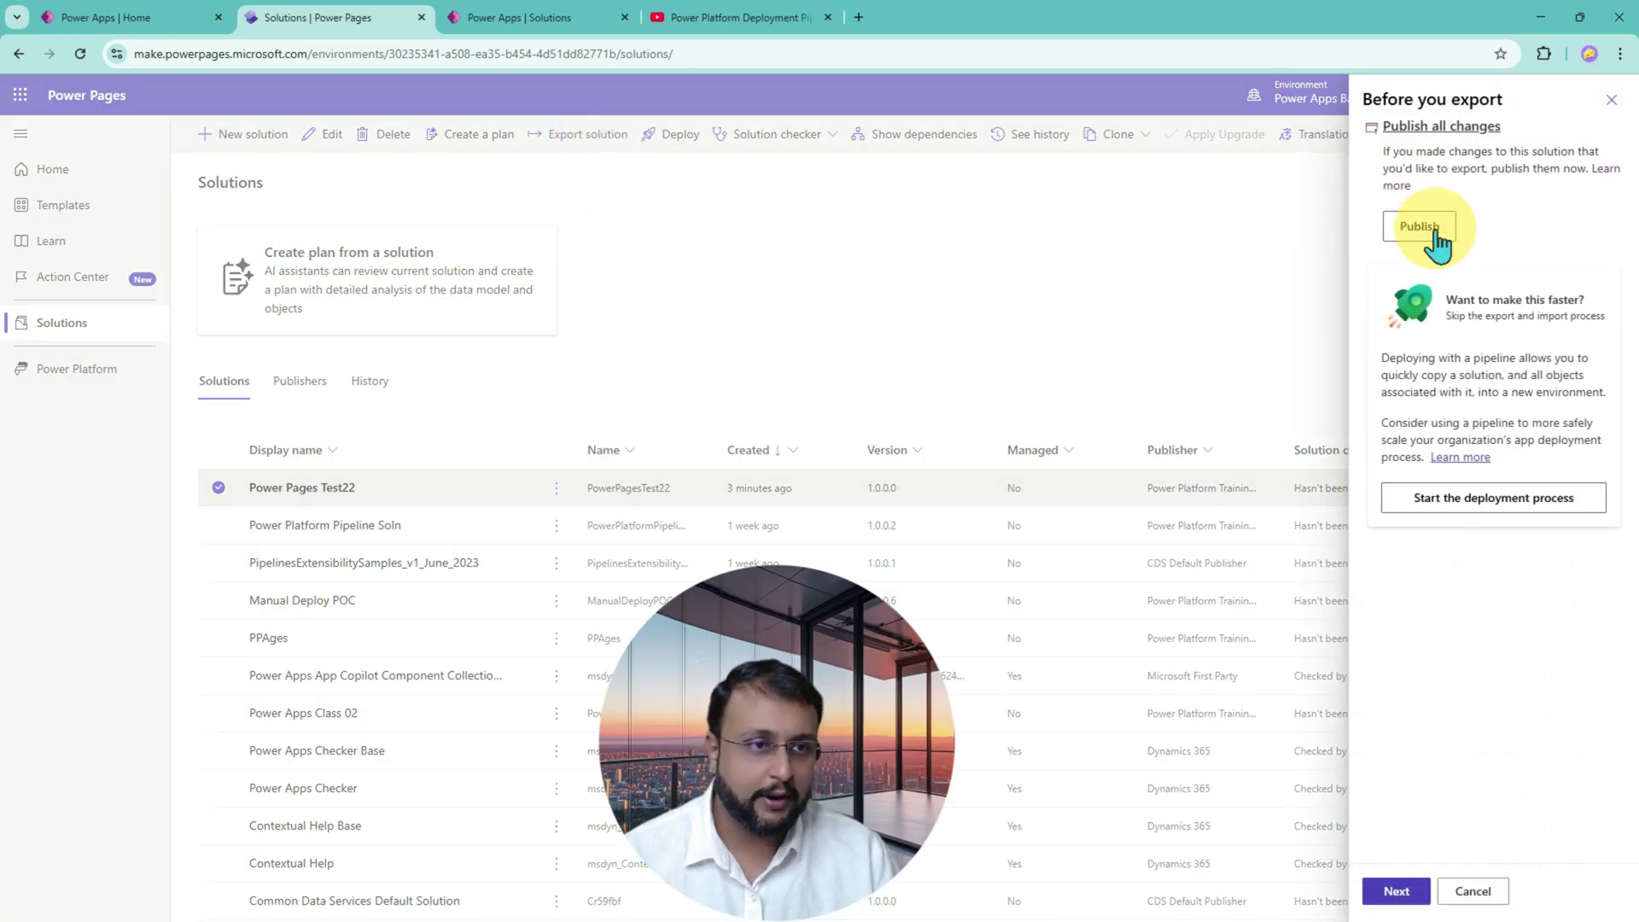
click(1397, 891)
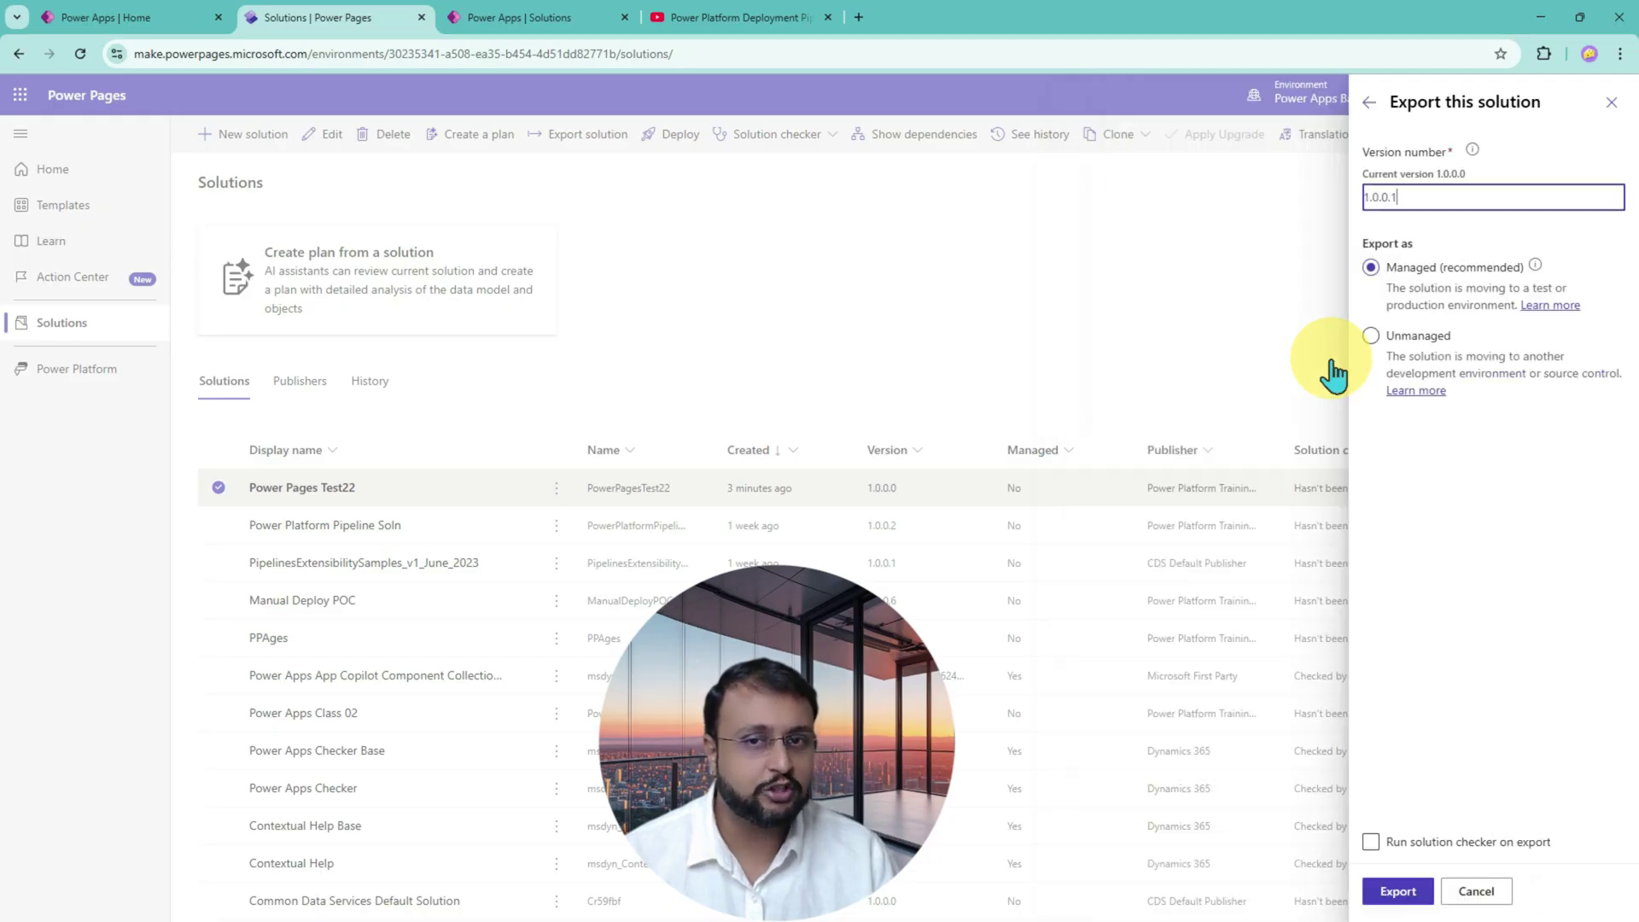
click(1407, 352)
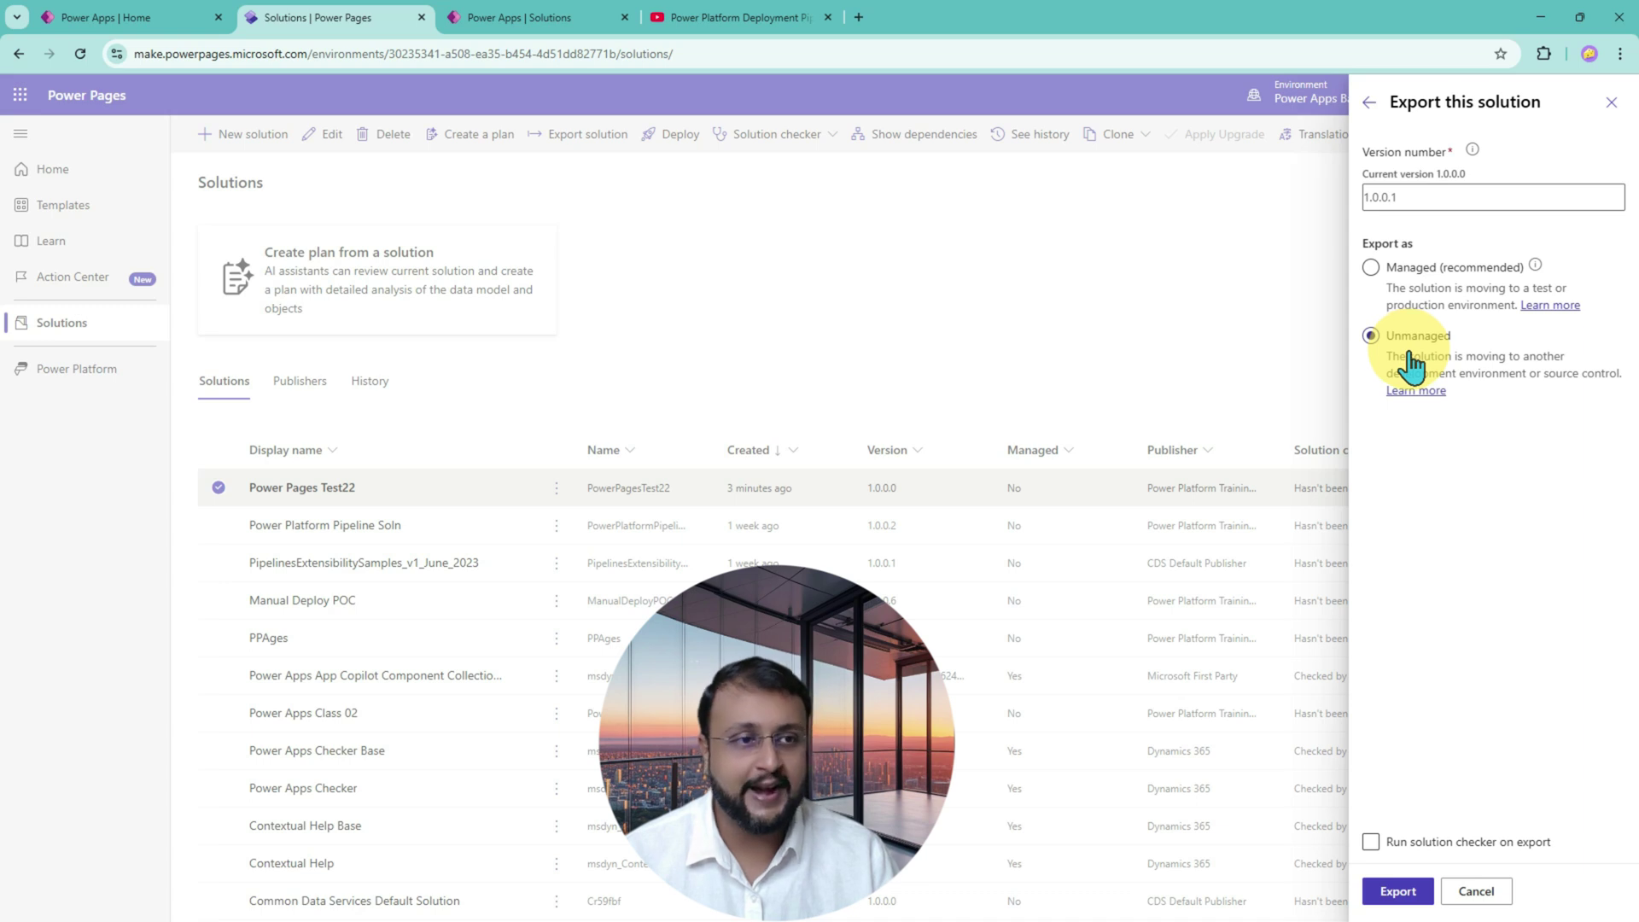
mouse_move(1358, 314)
mouse_down()
mouse_move(1529, 406)
mouse_move(1635, 428)
mouse_up()
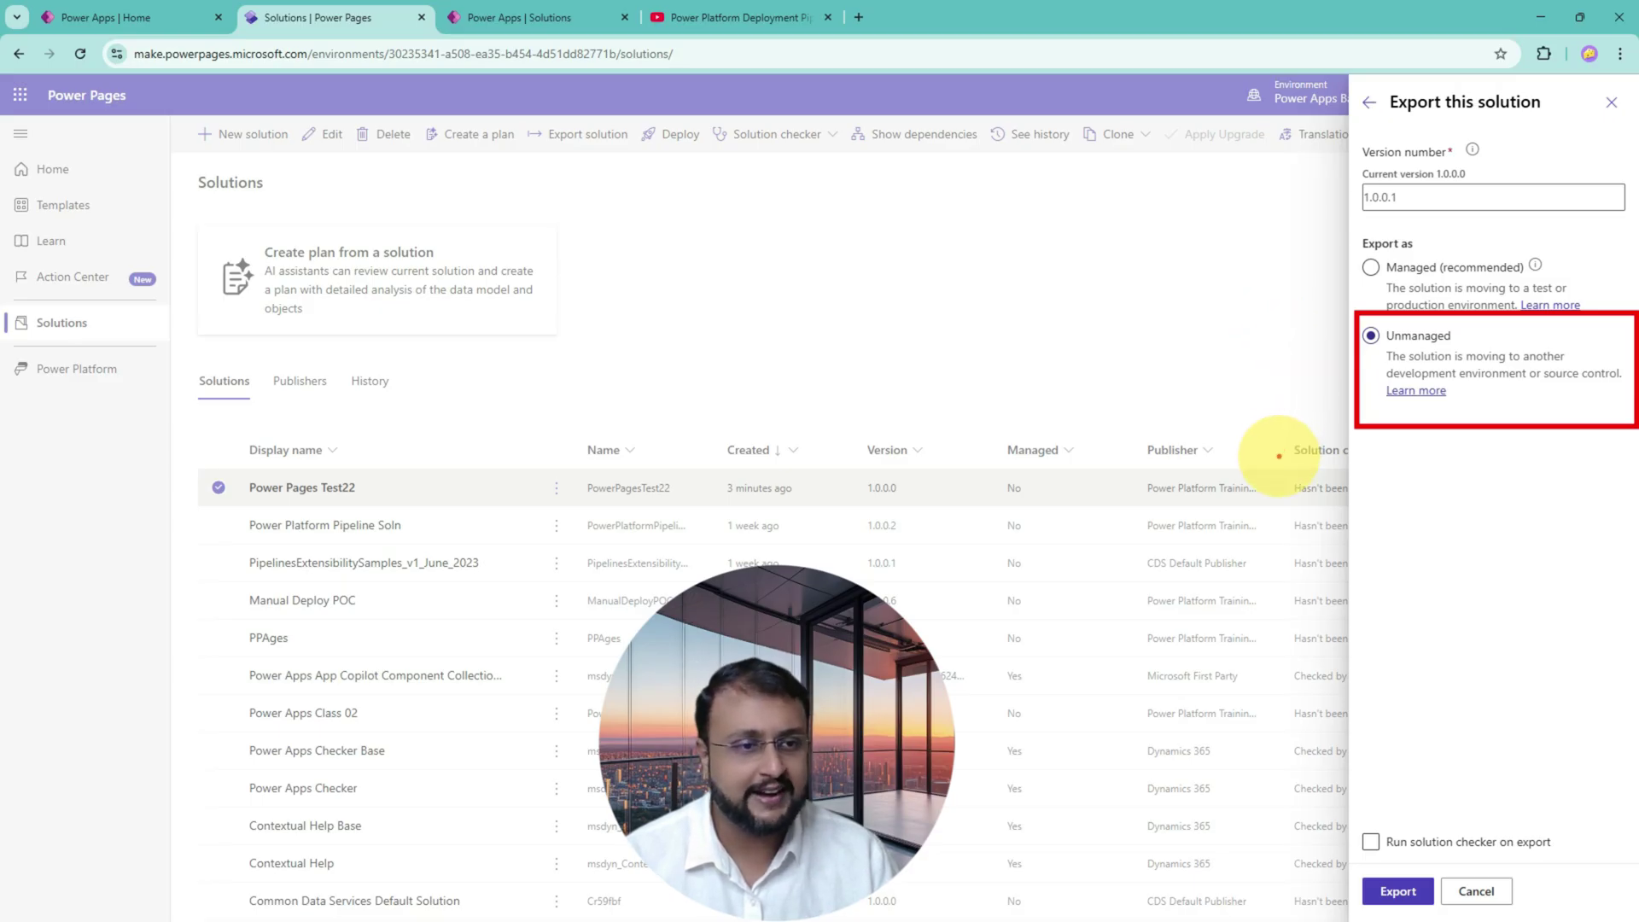
drag(1276, 296, 1510, 284)
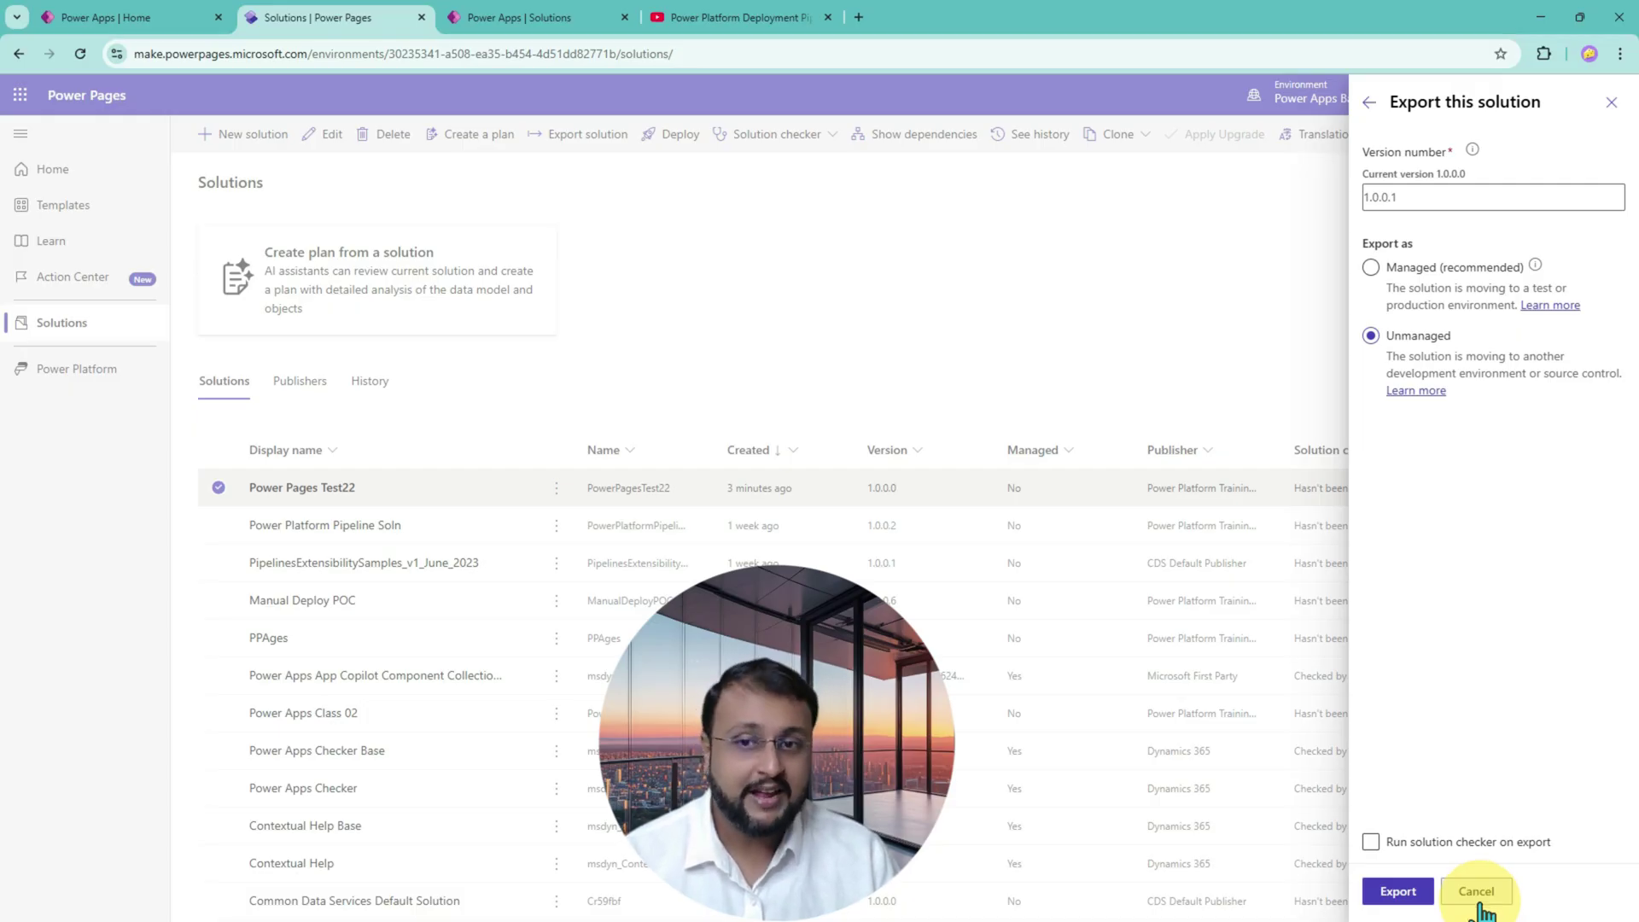
click(1477, 892)
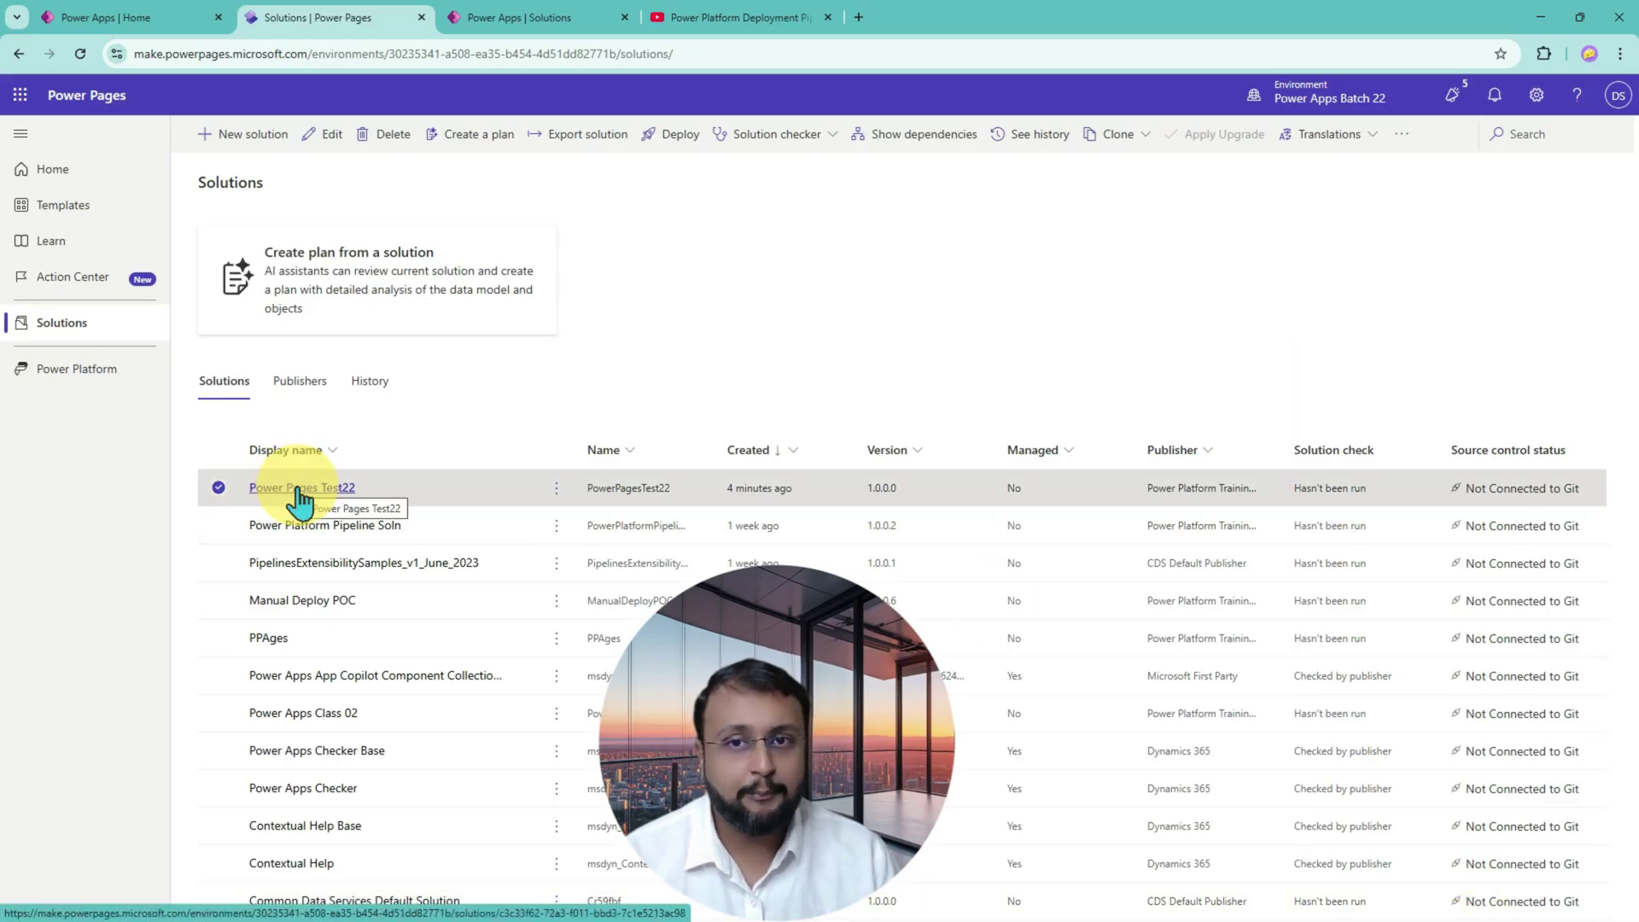
- Review the Central Host Pipeline stages in the Power Pages Test22 solution and return to the solutions list
click(299, 493)
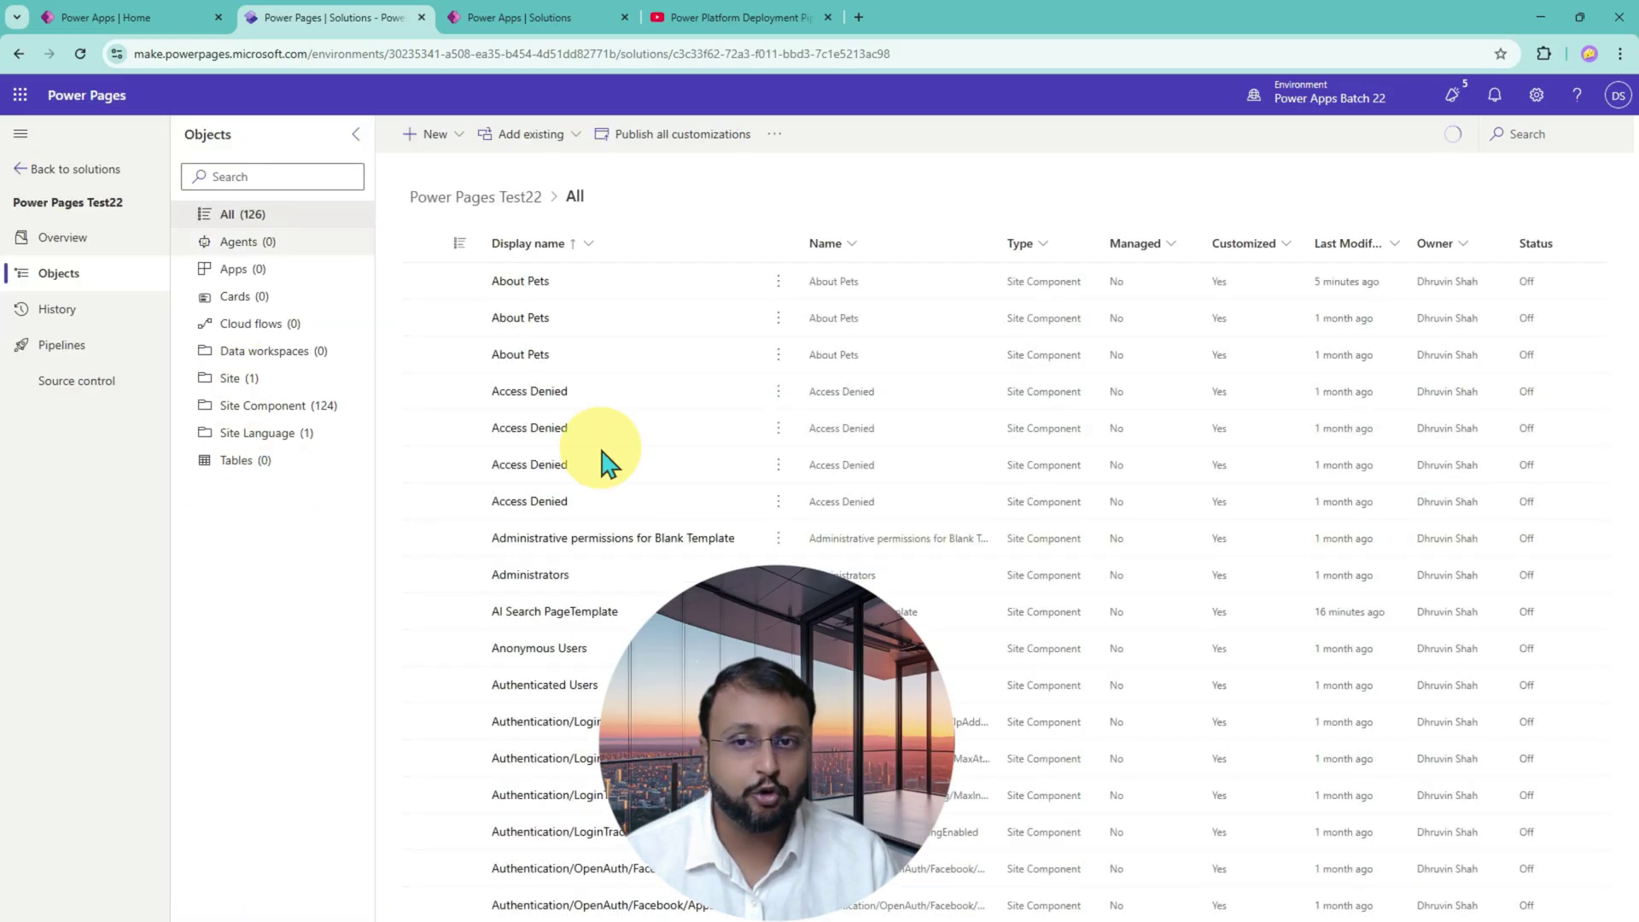
click(80, 352)
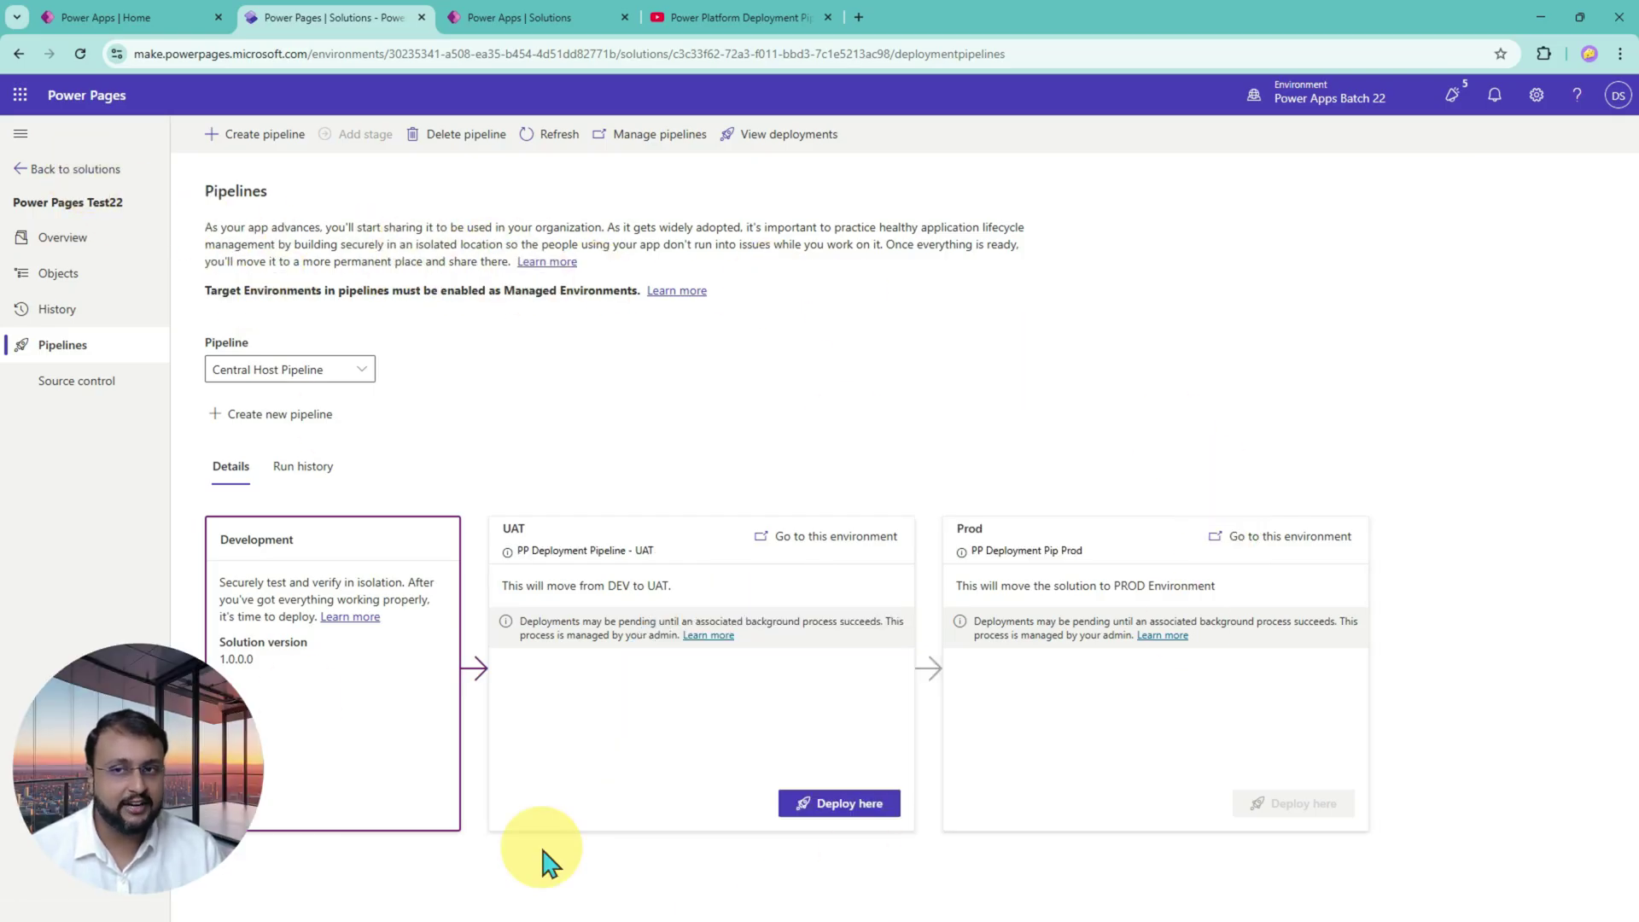
click(91, 174)
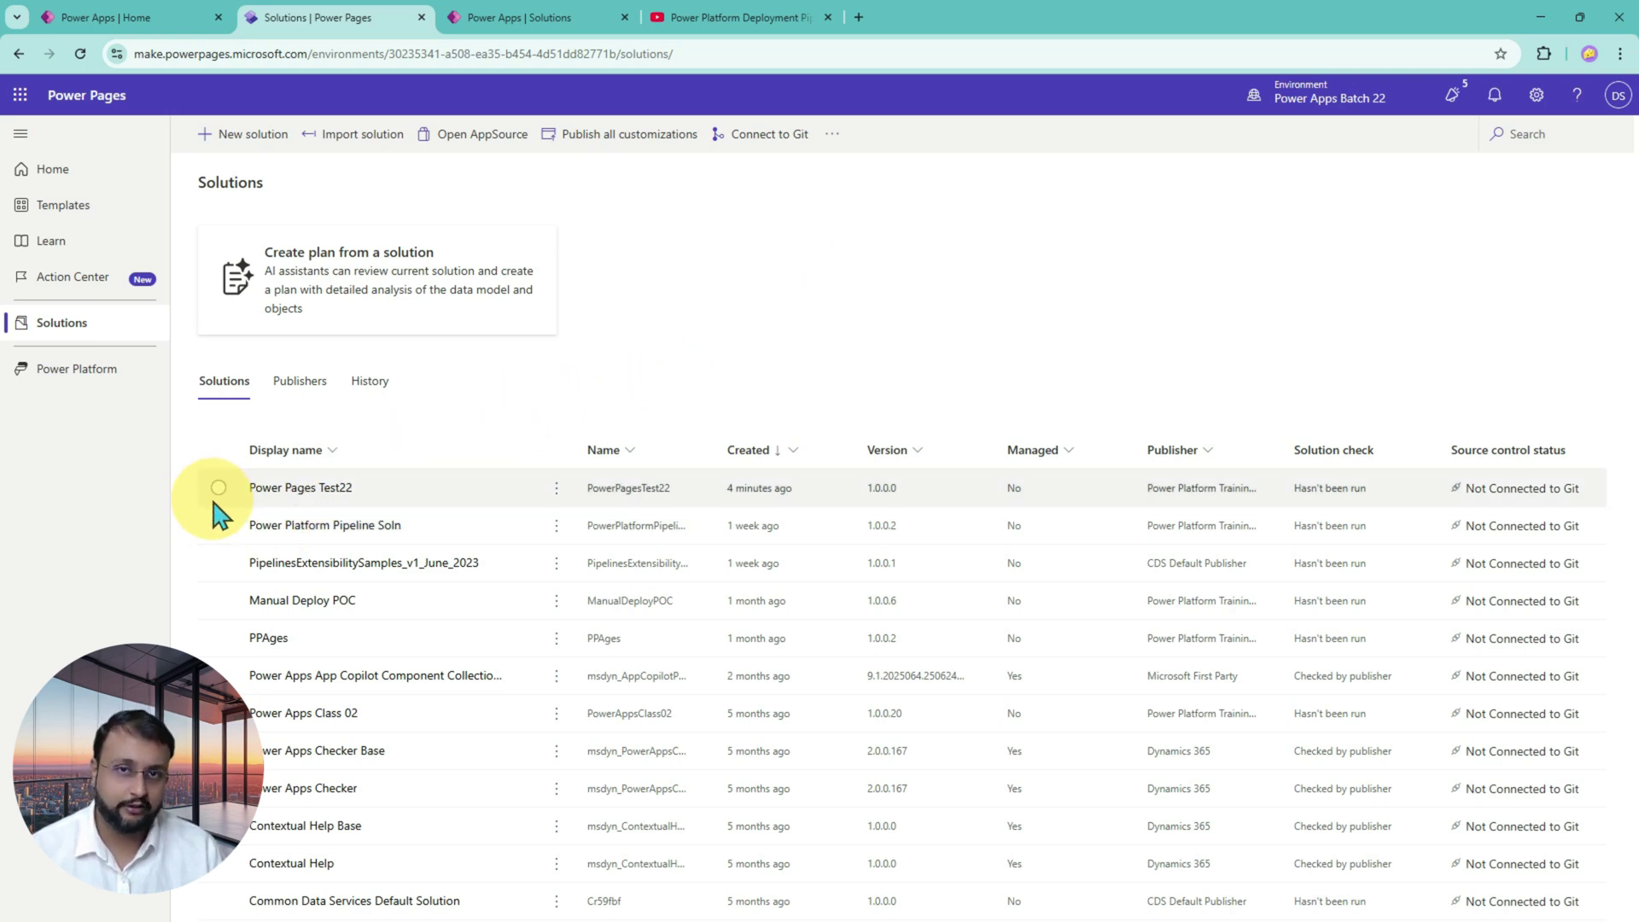
- Switch to YouTube and look over the Power Platform Deployment Pipelines playlist episodes and the creator's channel page
click(709, 19)
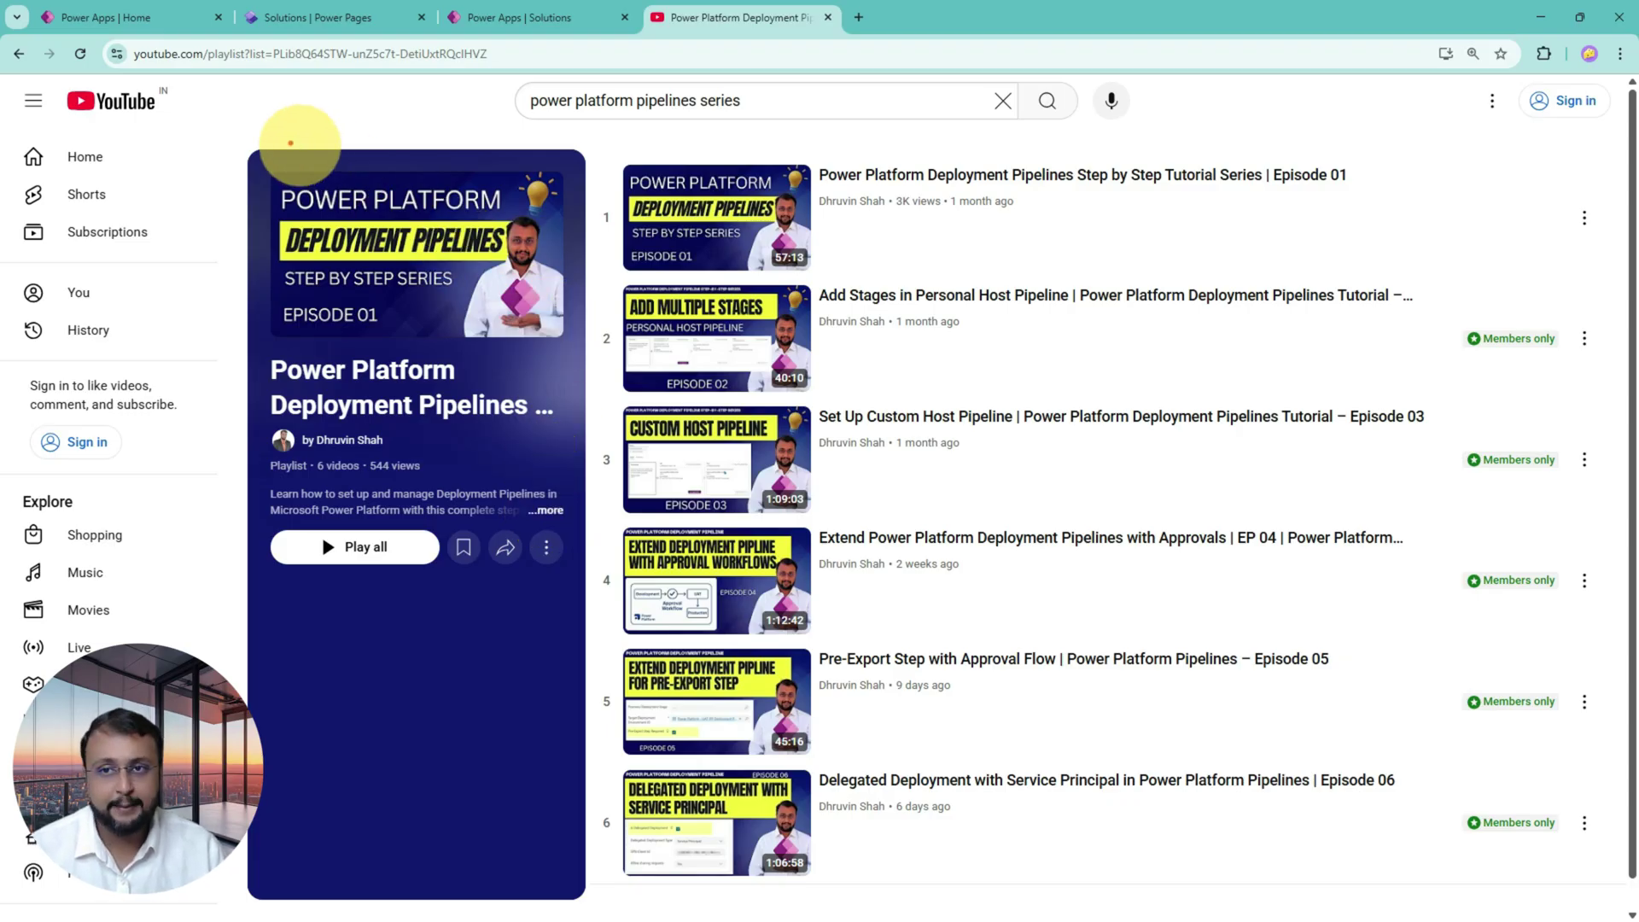
mouse_move(227, 124)
mouse_down()
mouse_move(1516, 919)
mouse_move(1614, 899)
mouse_up()
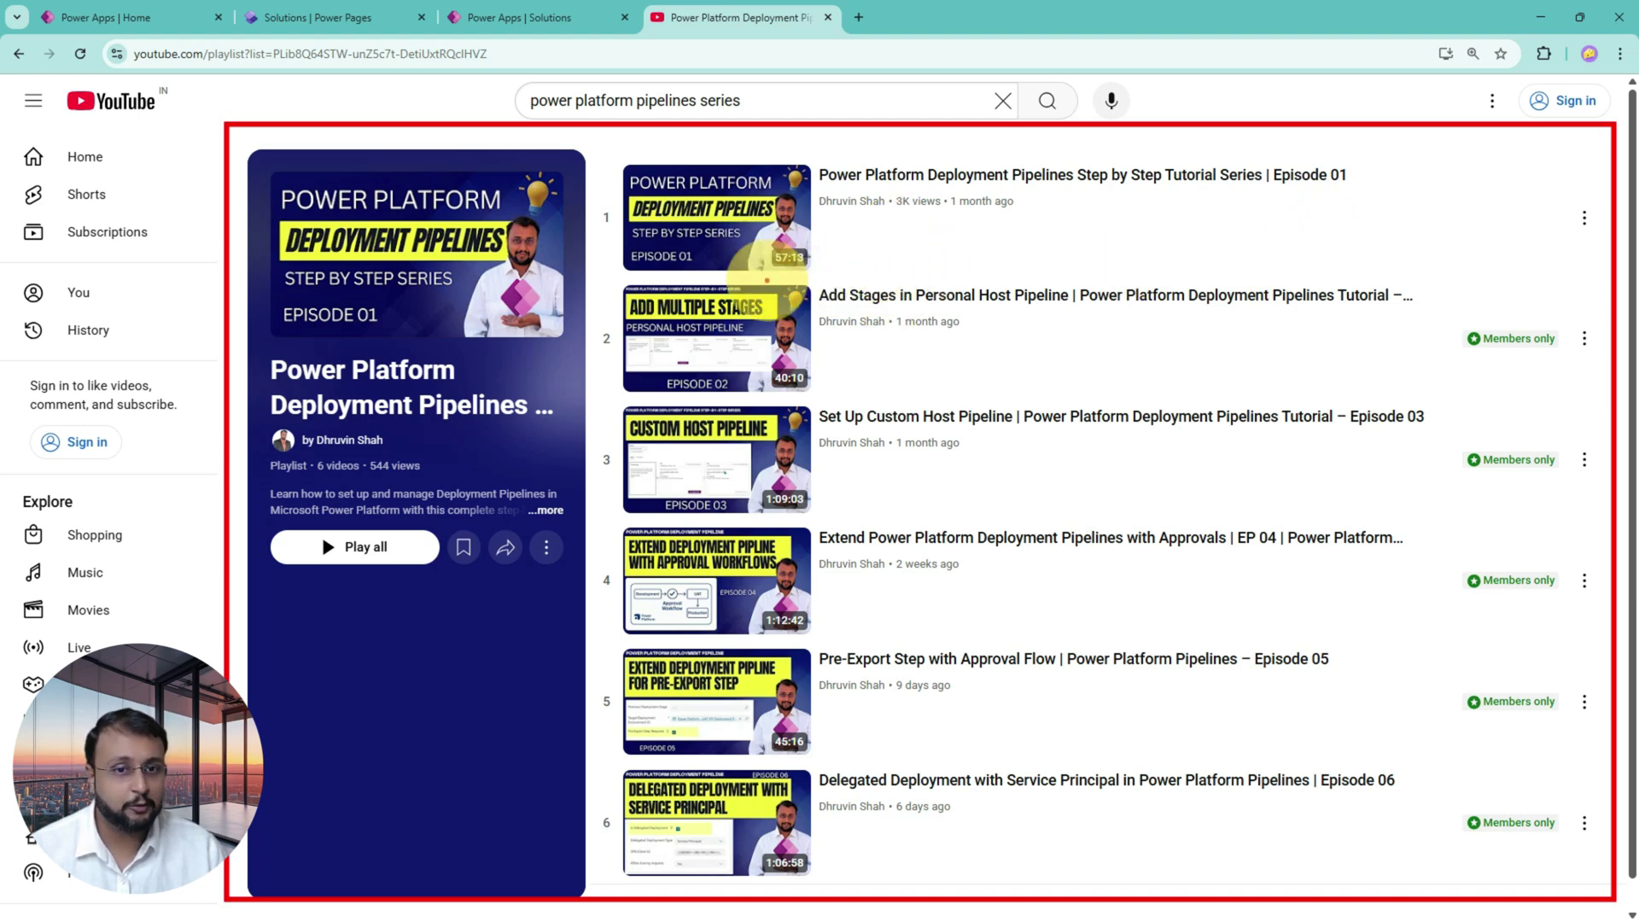
drag(766, 280, 807, 277)
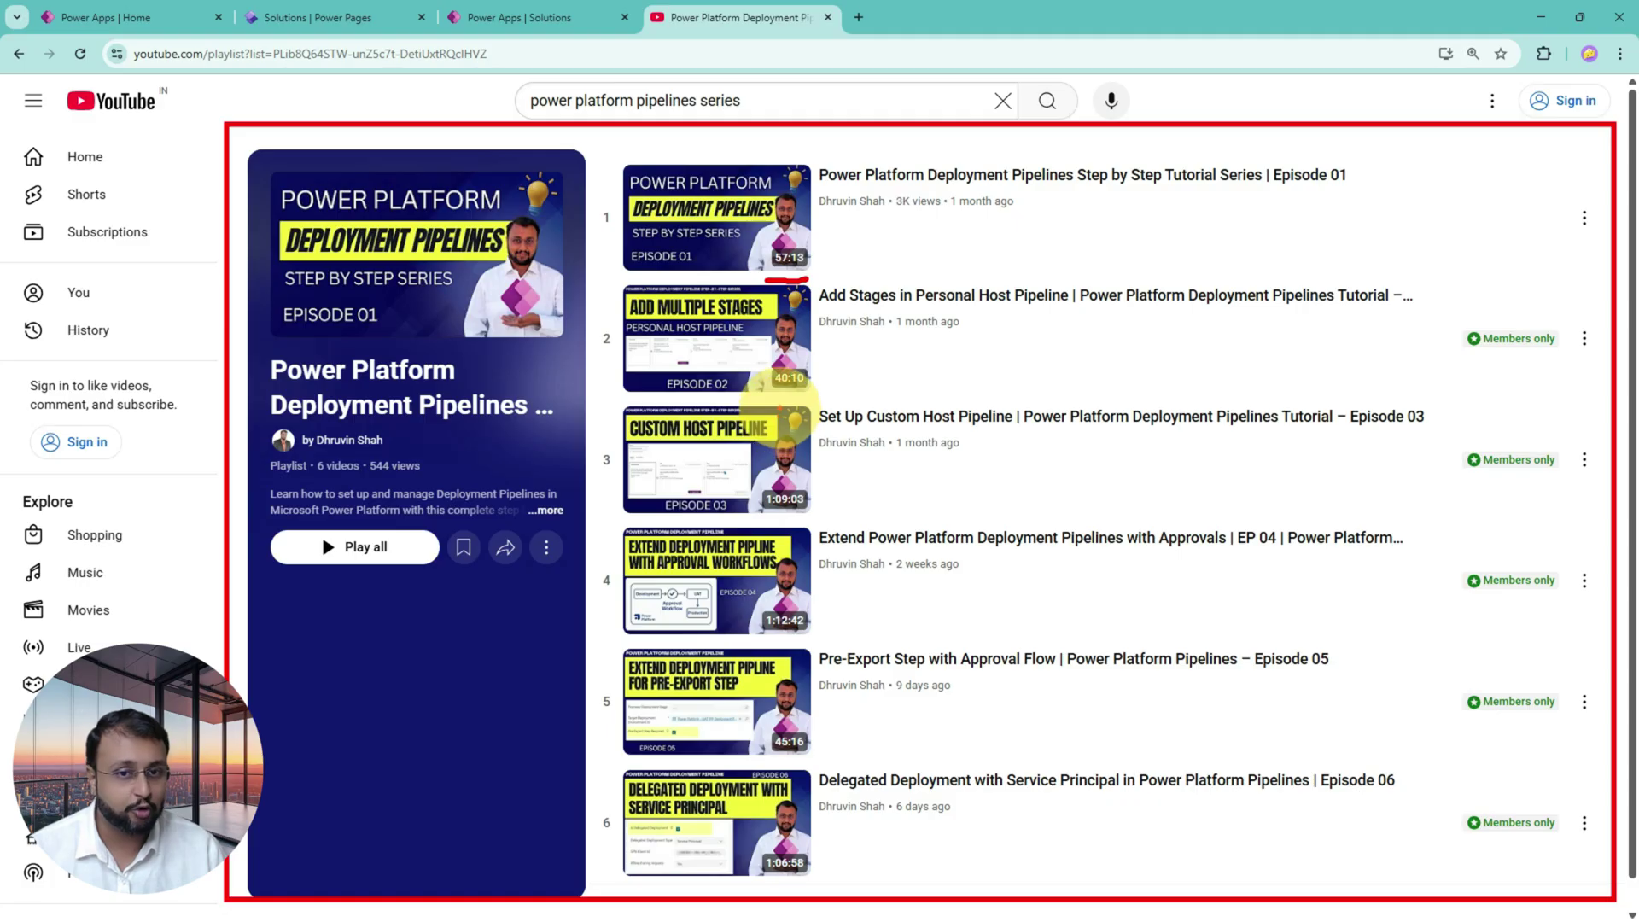
drag(781, 409, 808, 402)
drag(766, 526, 797, 519)
drag(783, 647, 811, 639)
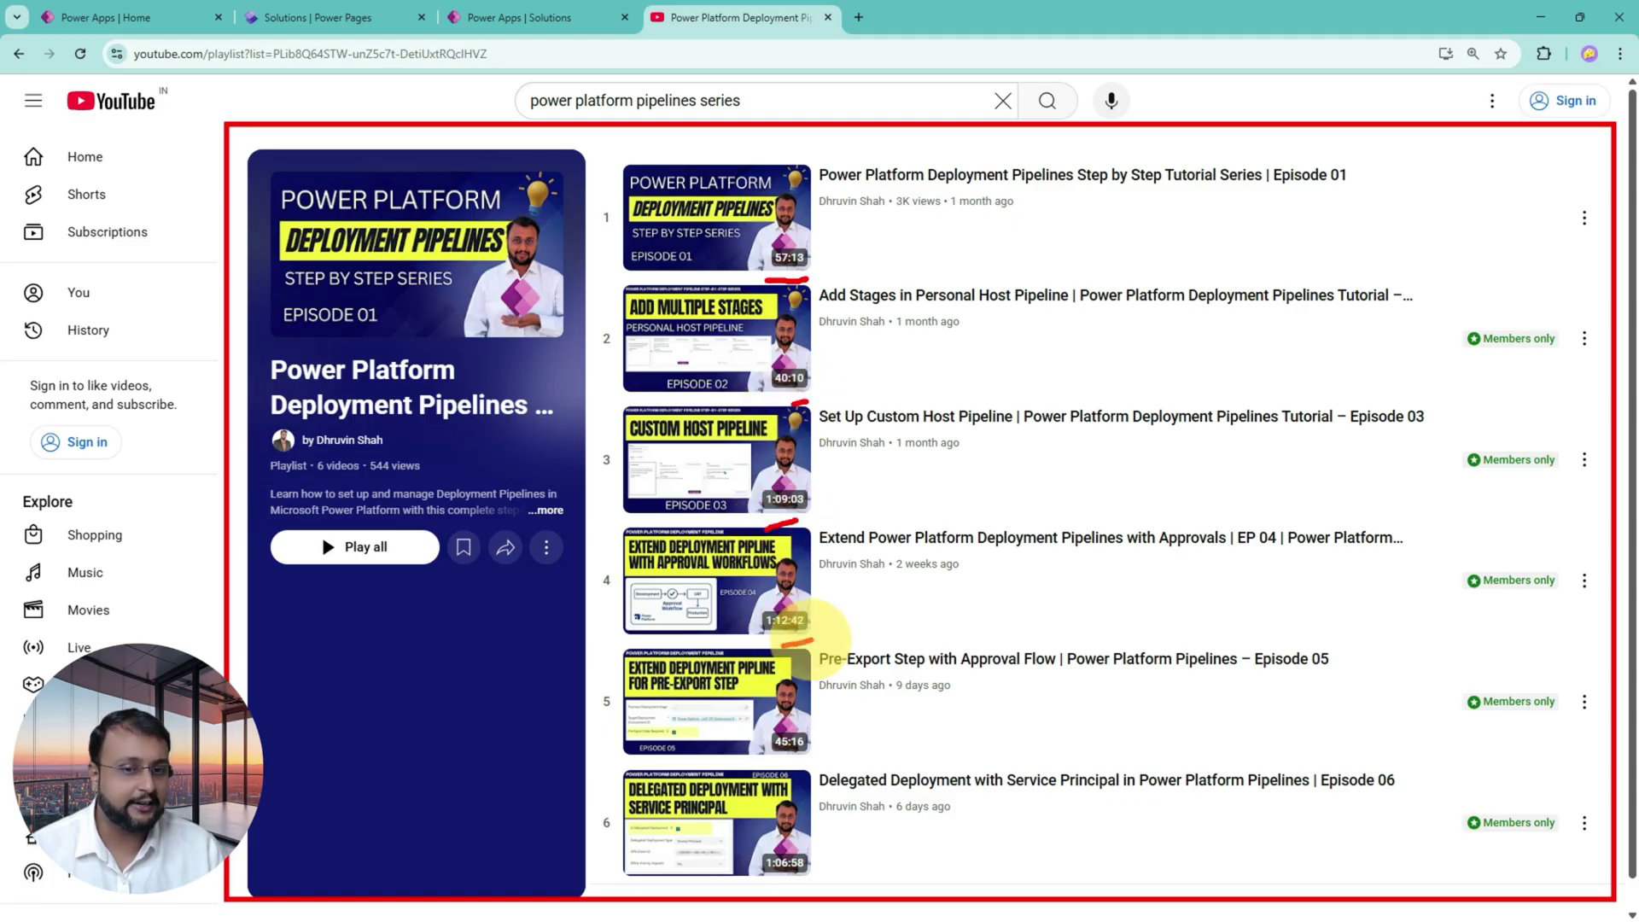
click(814, 741)
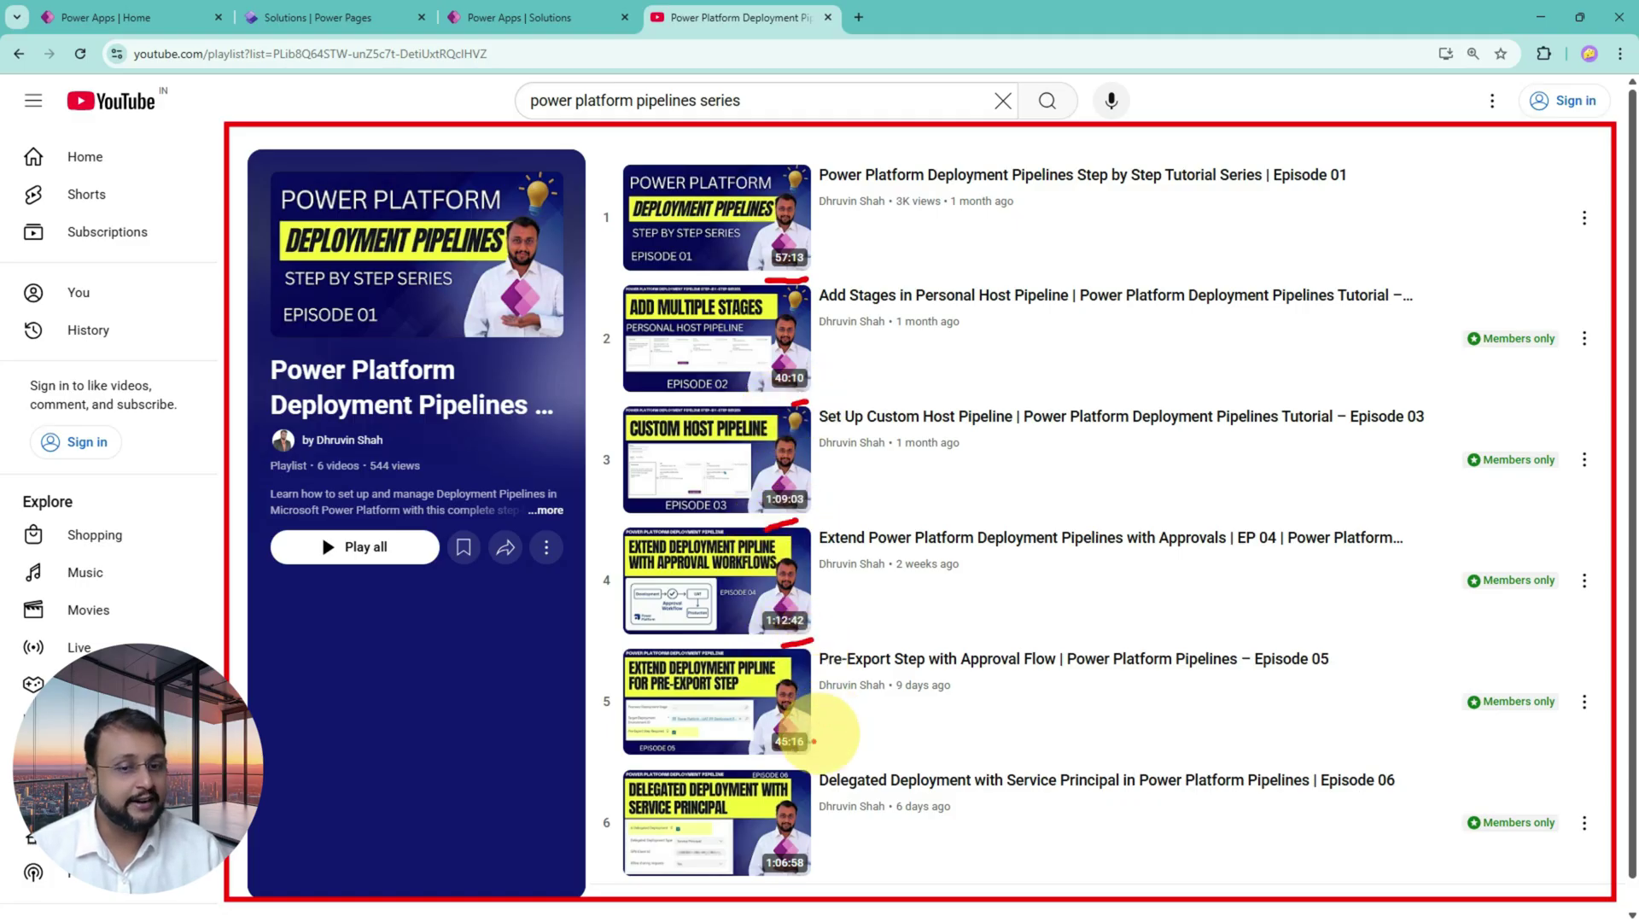
drag(841, 768, 788, 771)
drag(802, 890, 830, 882)
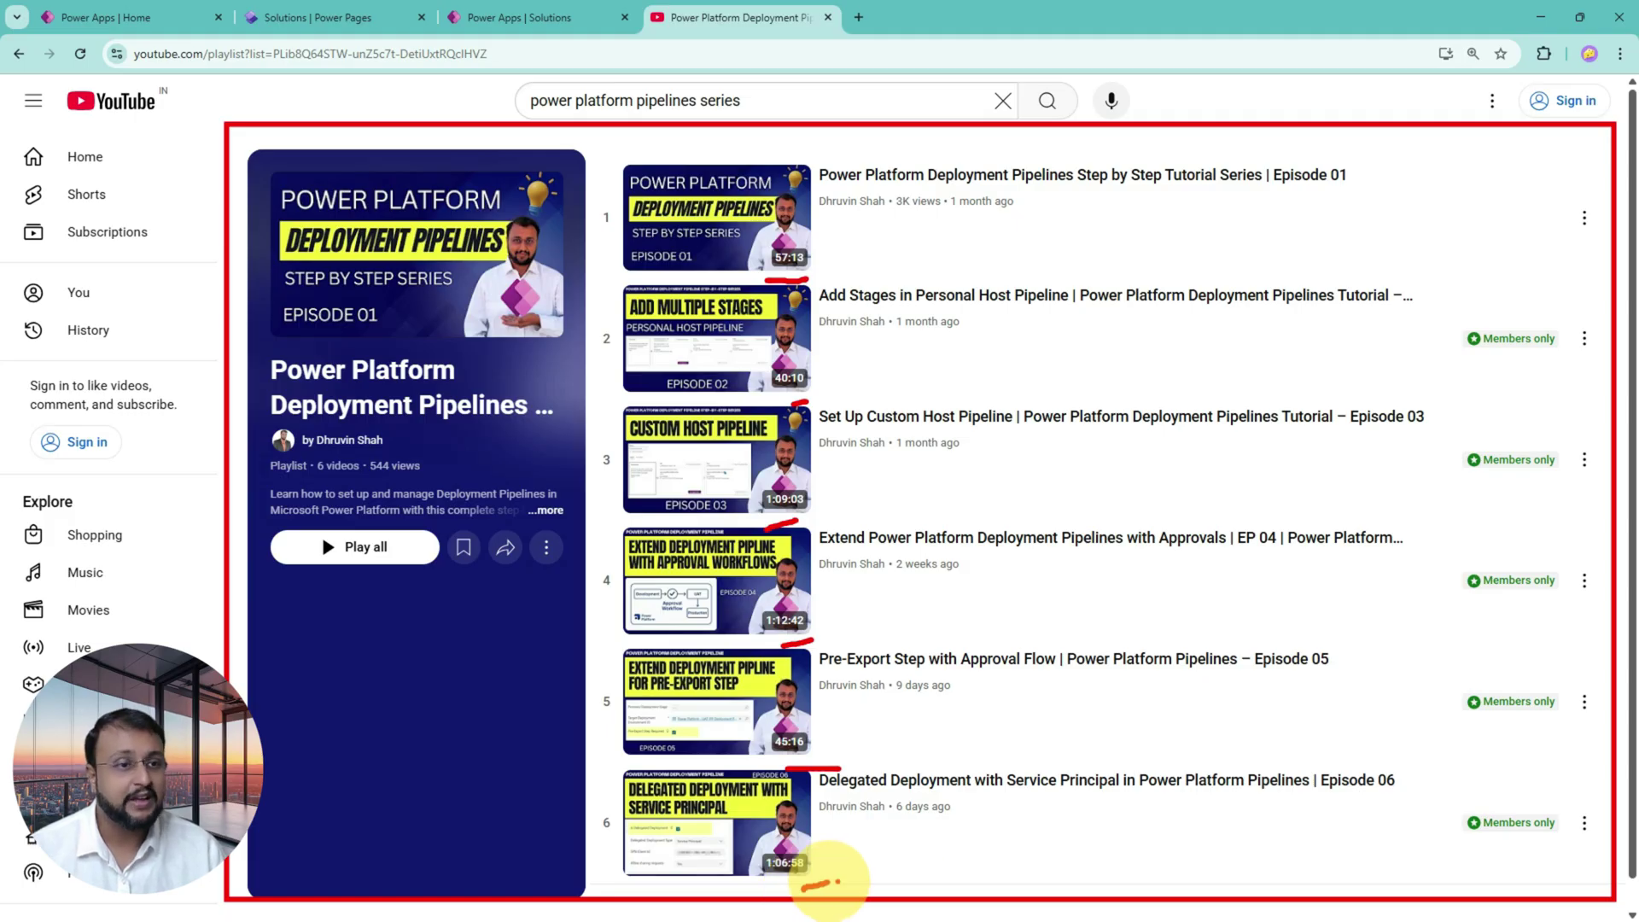
drag(1477, 366, 1546, 364)
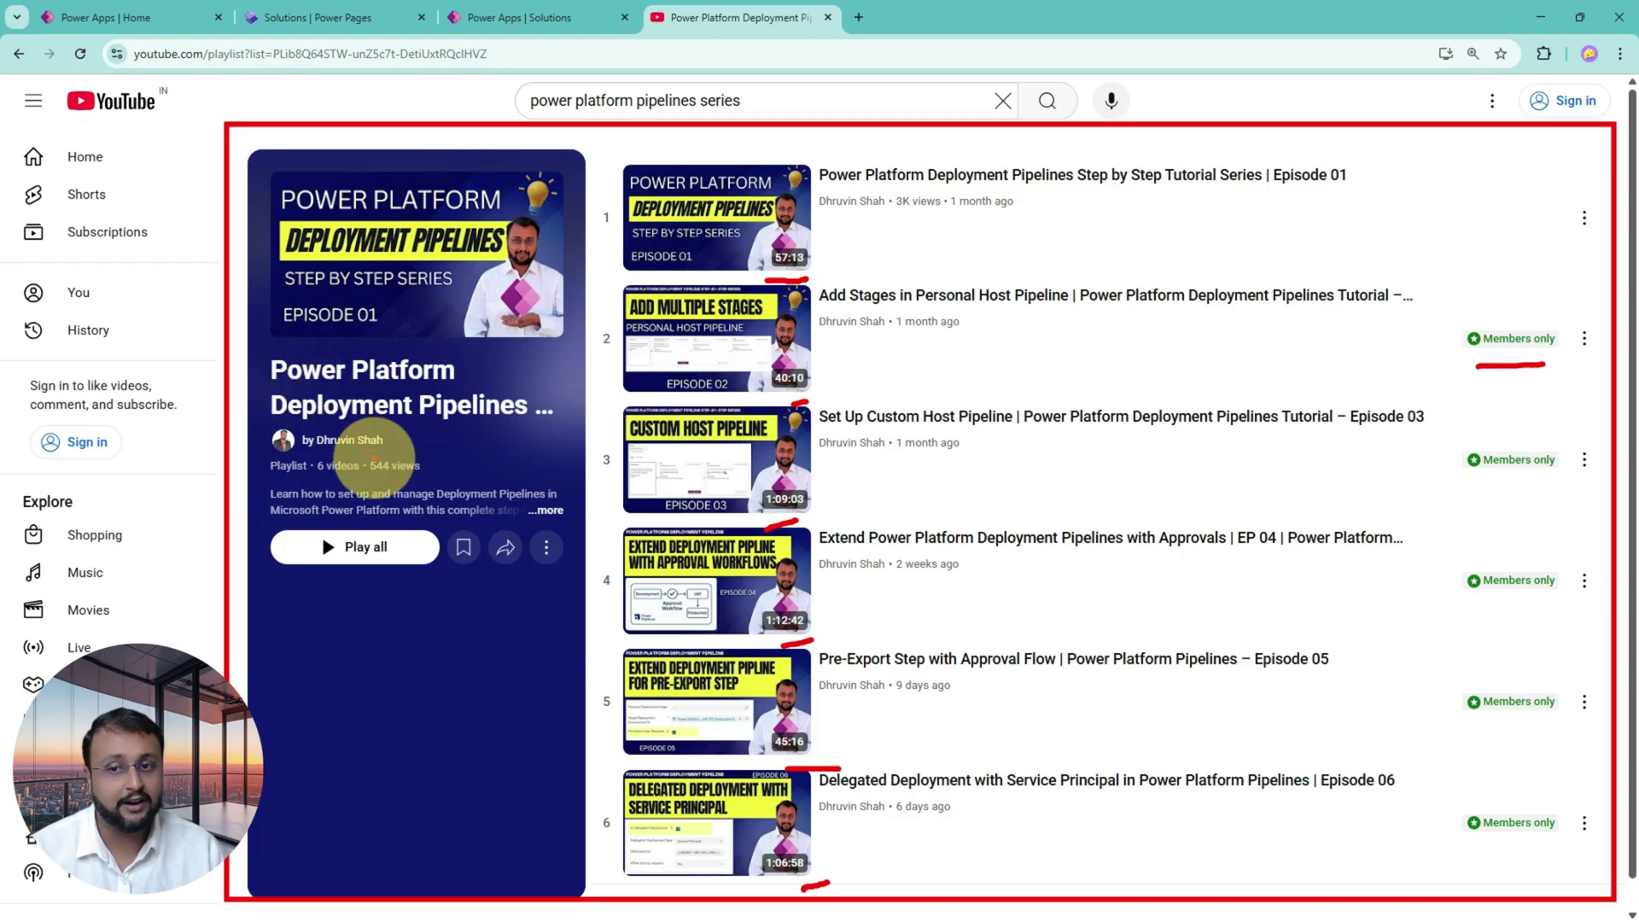
key(Escape)
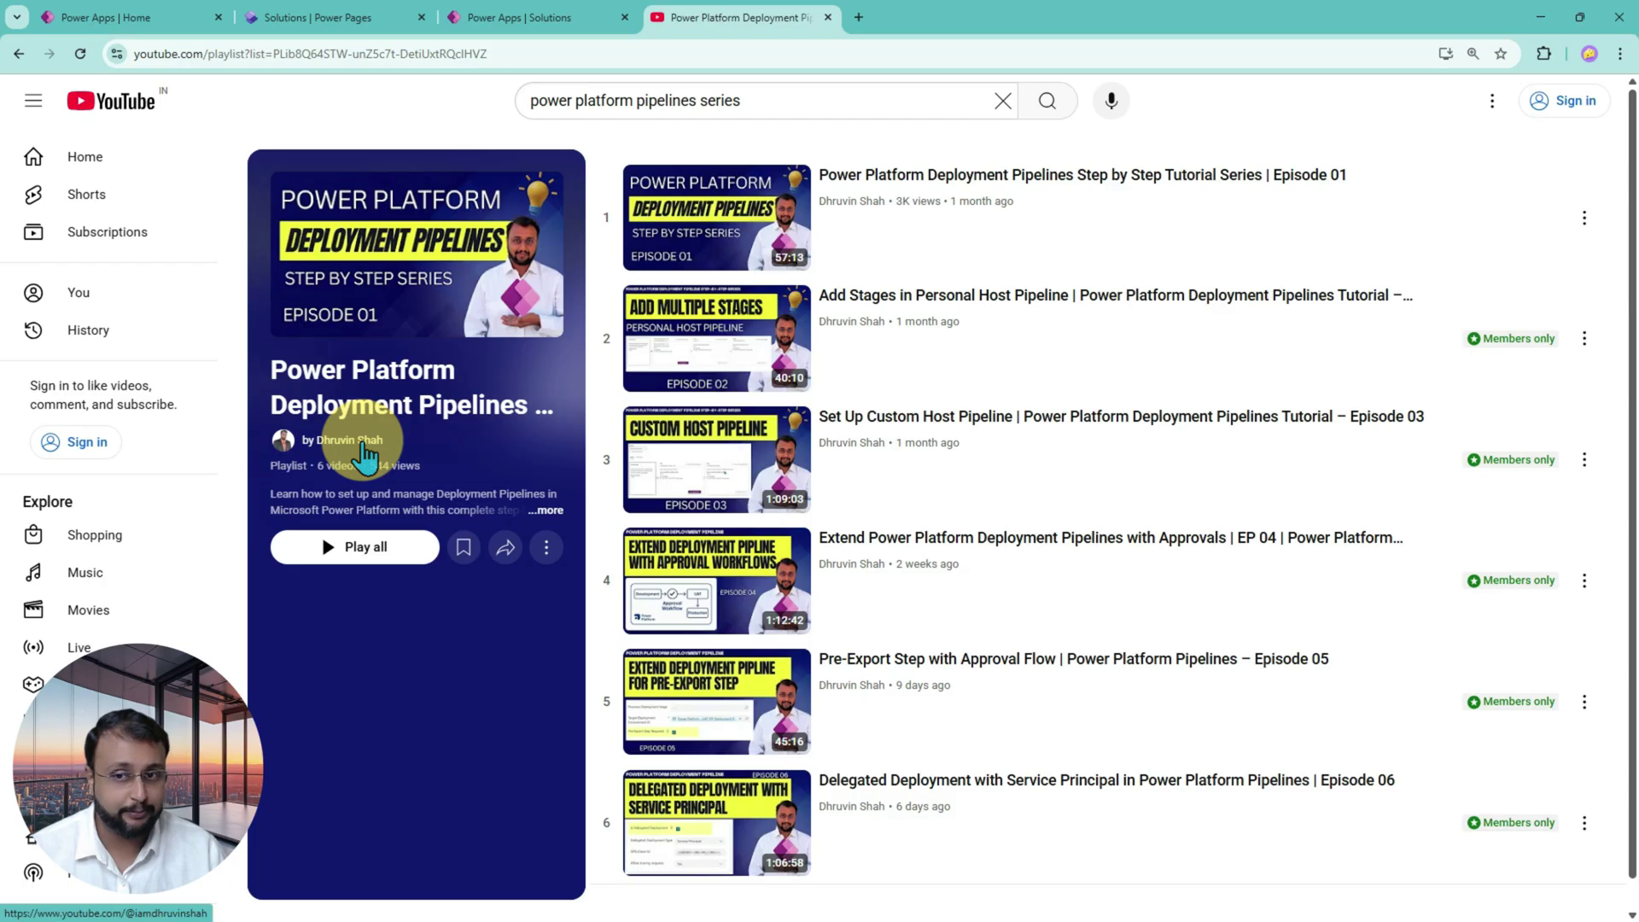
click(362, 441)
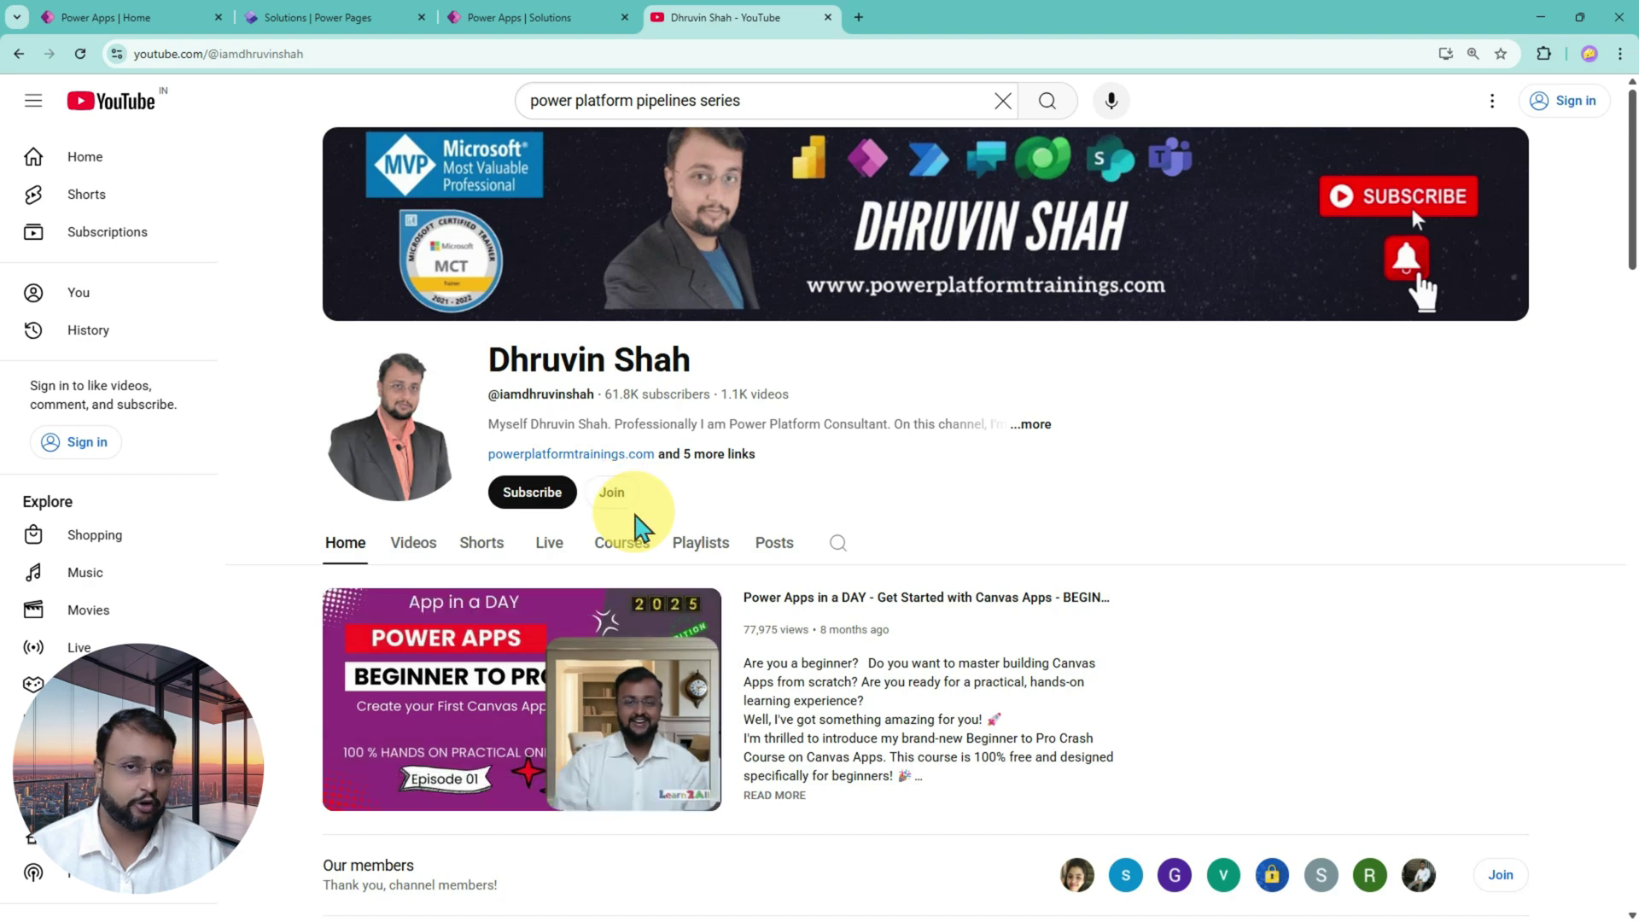
- Switch to Power Apps, dismiss the export notification and review the managed solutions in the PP Deployment Pipeline environment
click(556, 17)
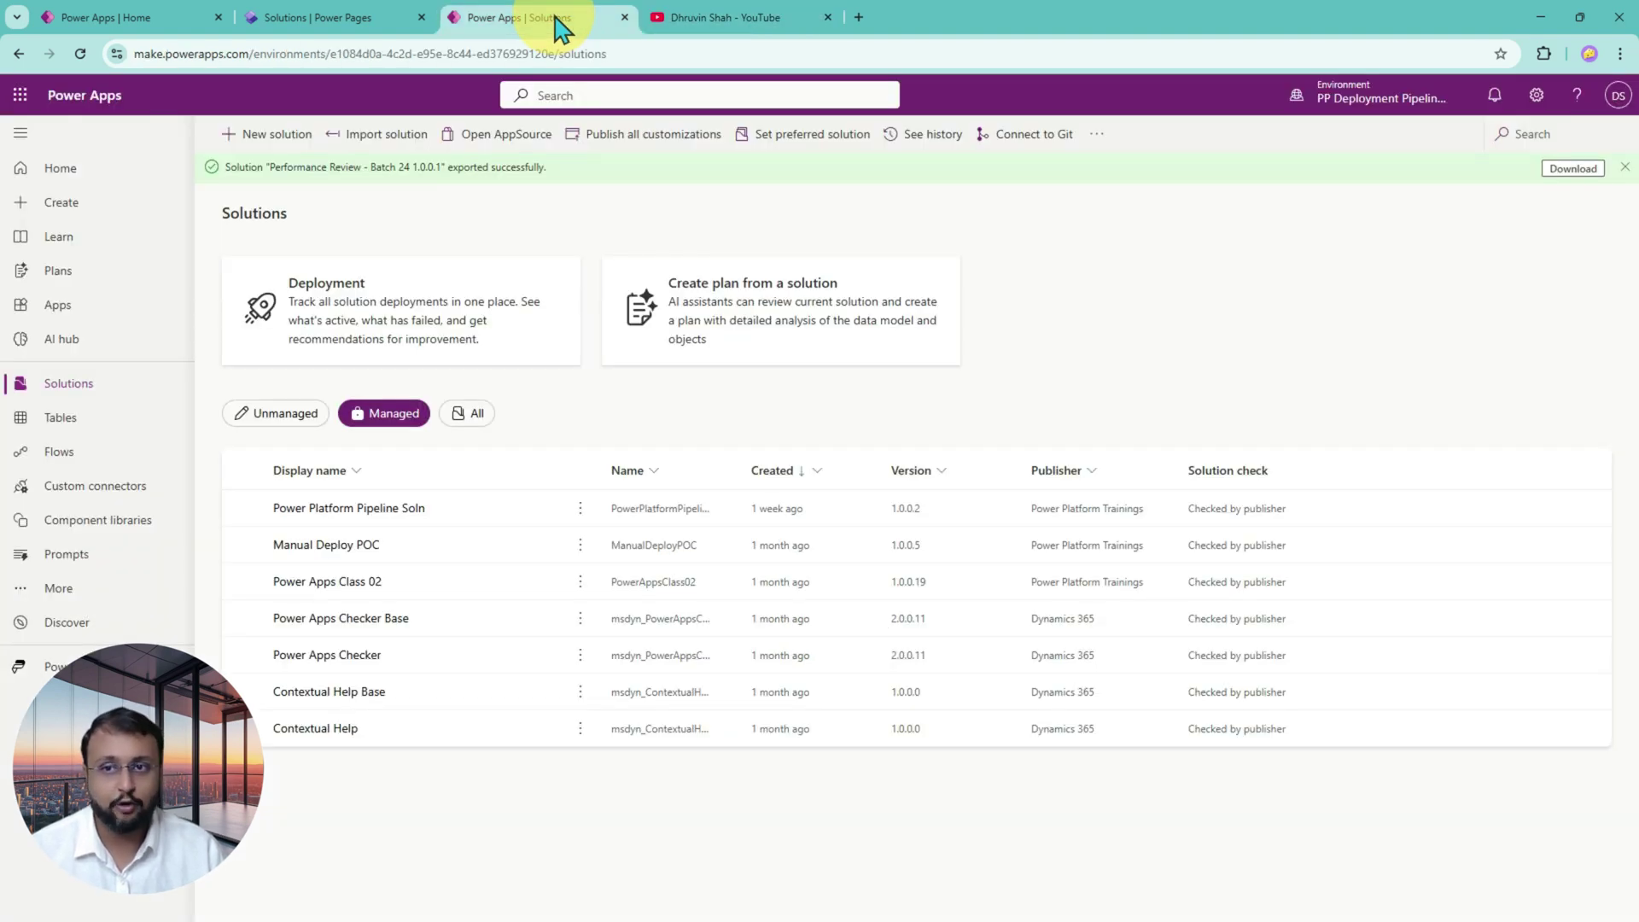
click(1626, 167)
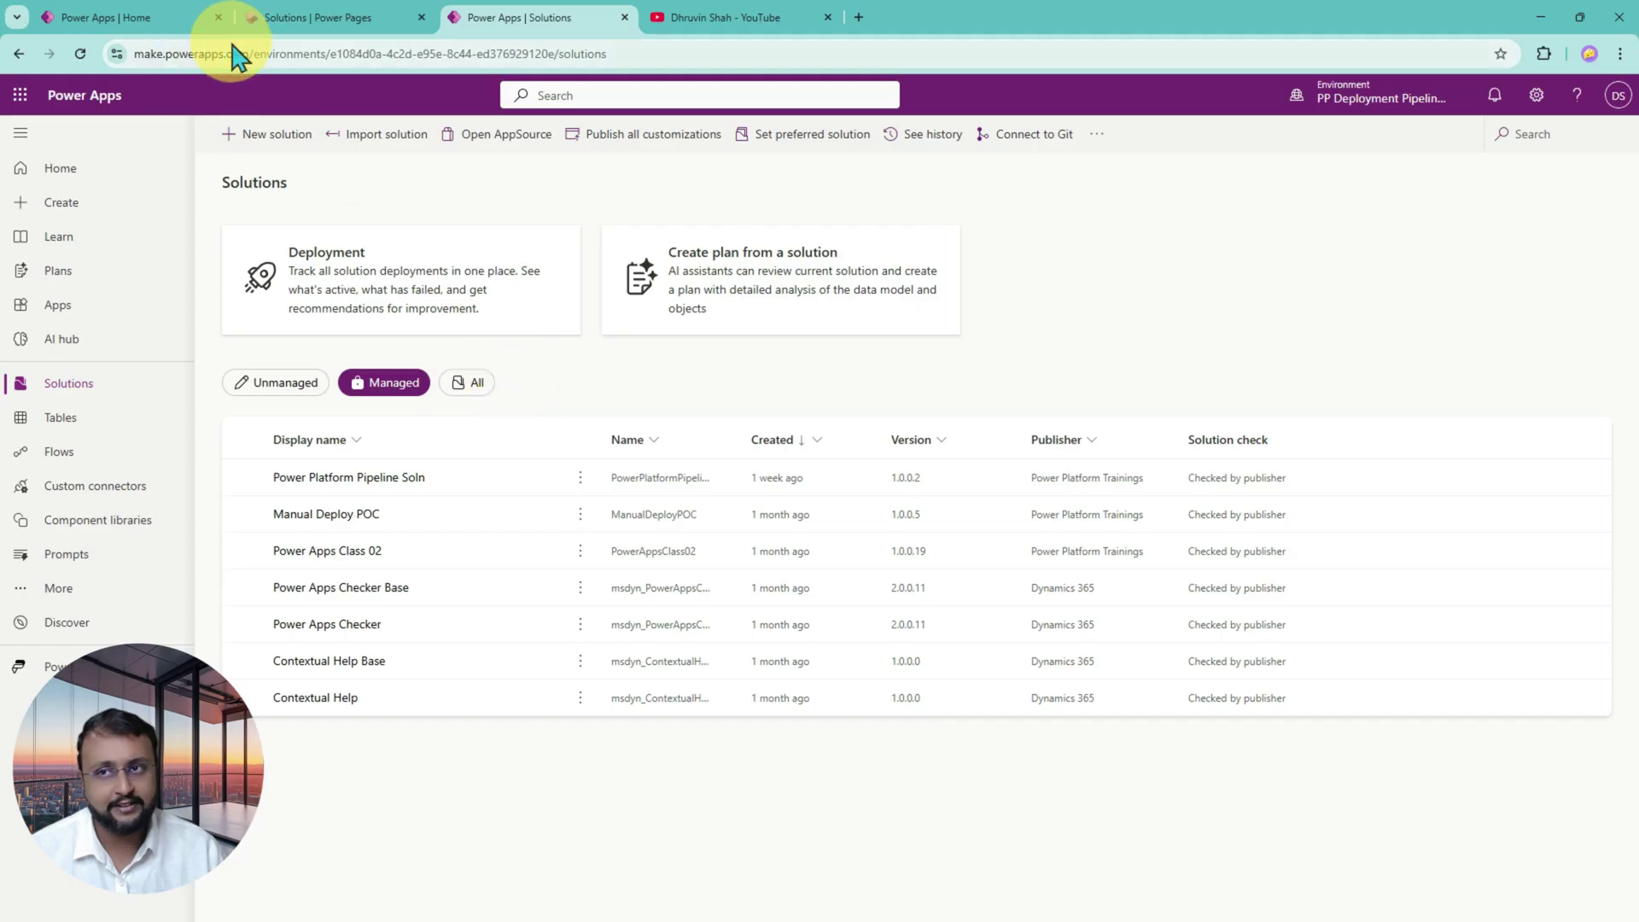
click(166, 18)
- Return to Power Pages, open the pipelines of the Power Pages Test22 solution and examine the Development and UAT stages
click(279, 19)
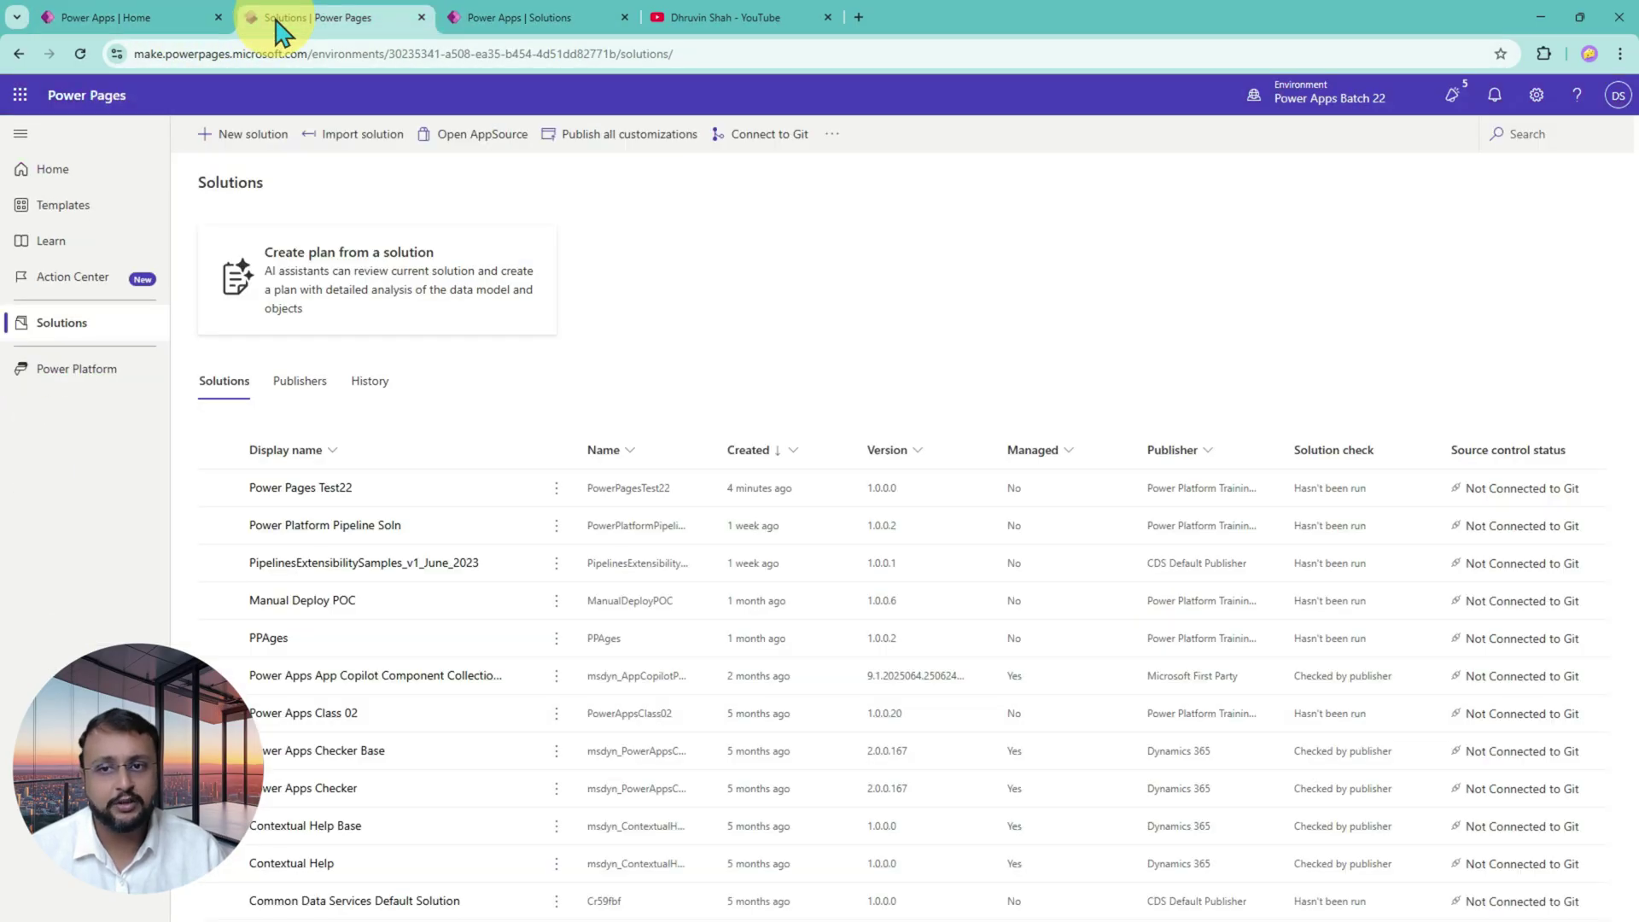
click(318, 496)
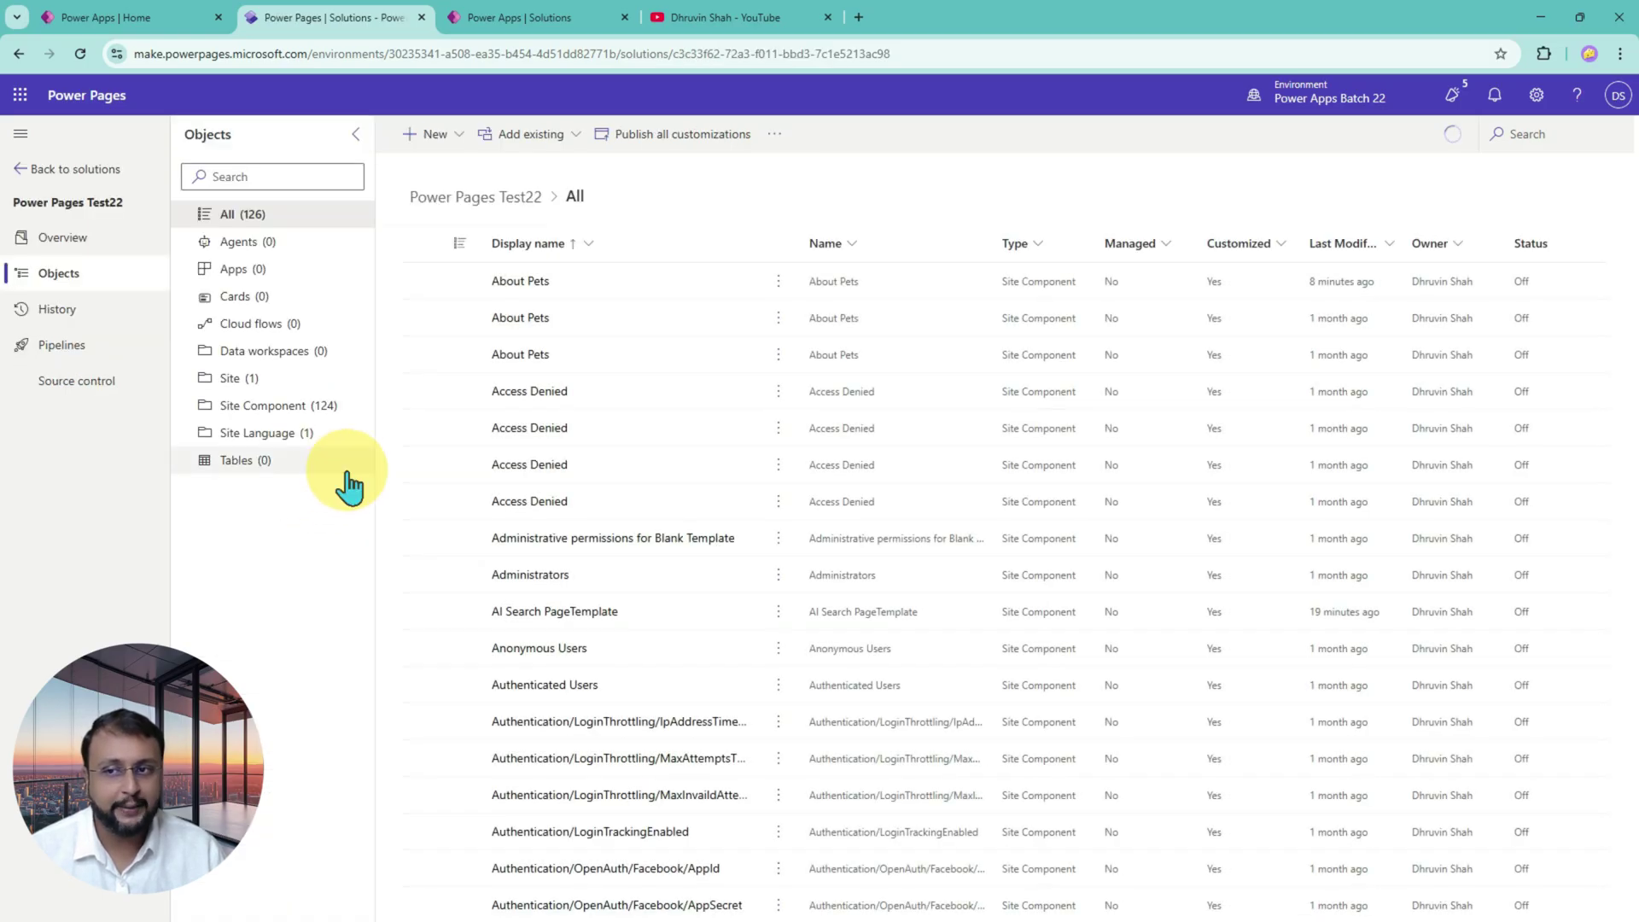
click(79, 345)
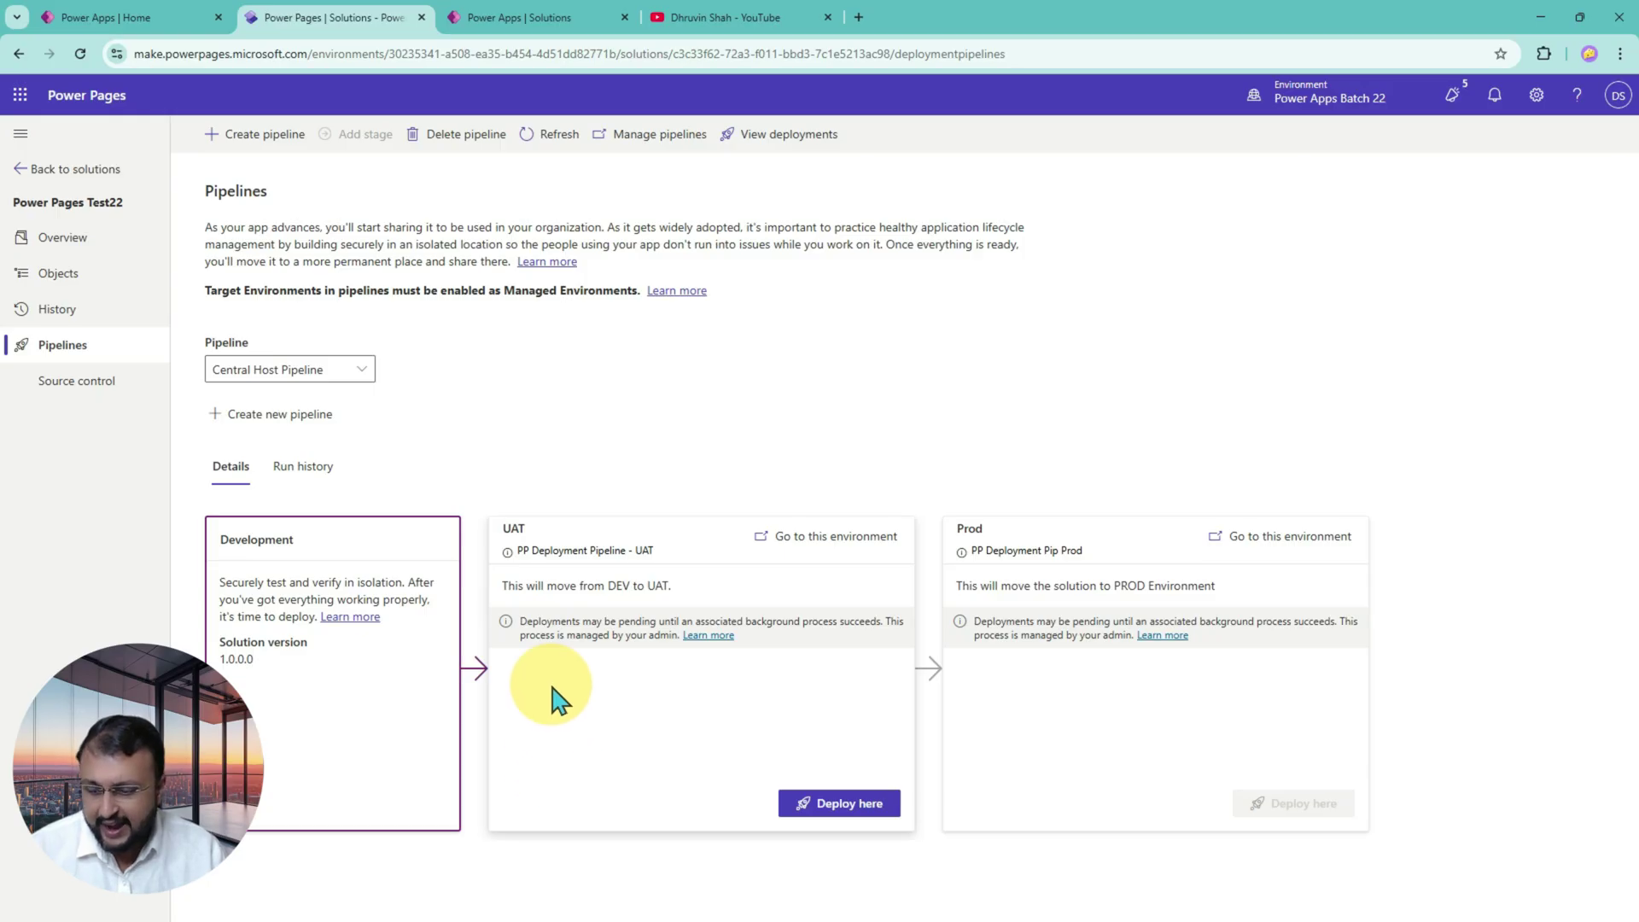
mouse_move(470, 479)
mouse_down()
mouse_move(538, 556)
mouse_move(941, 885)
mouse_up()
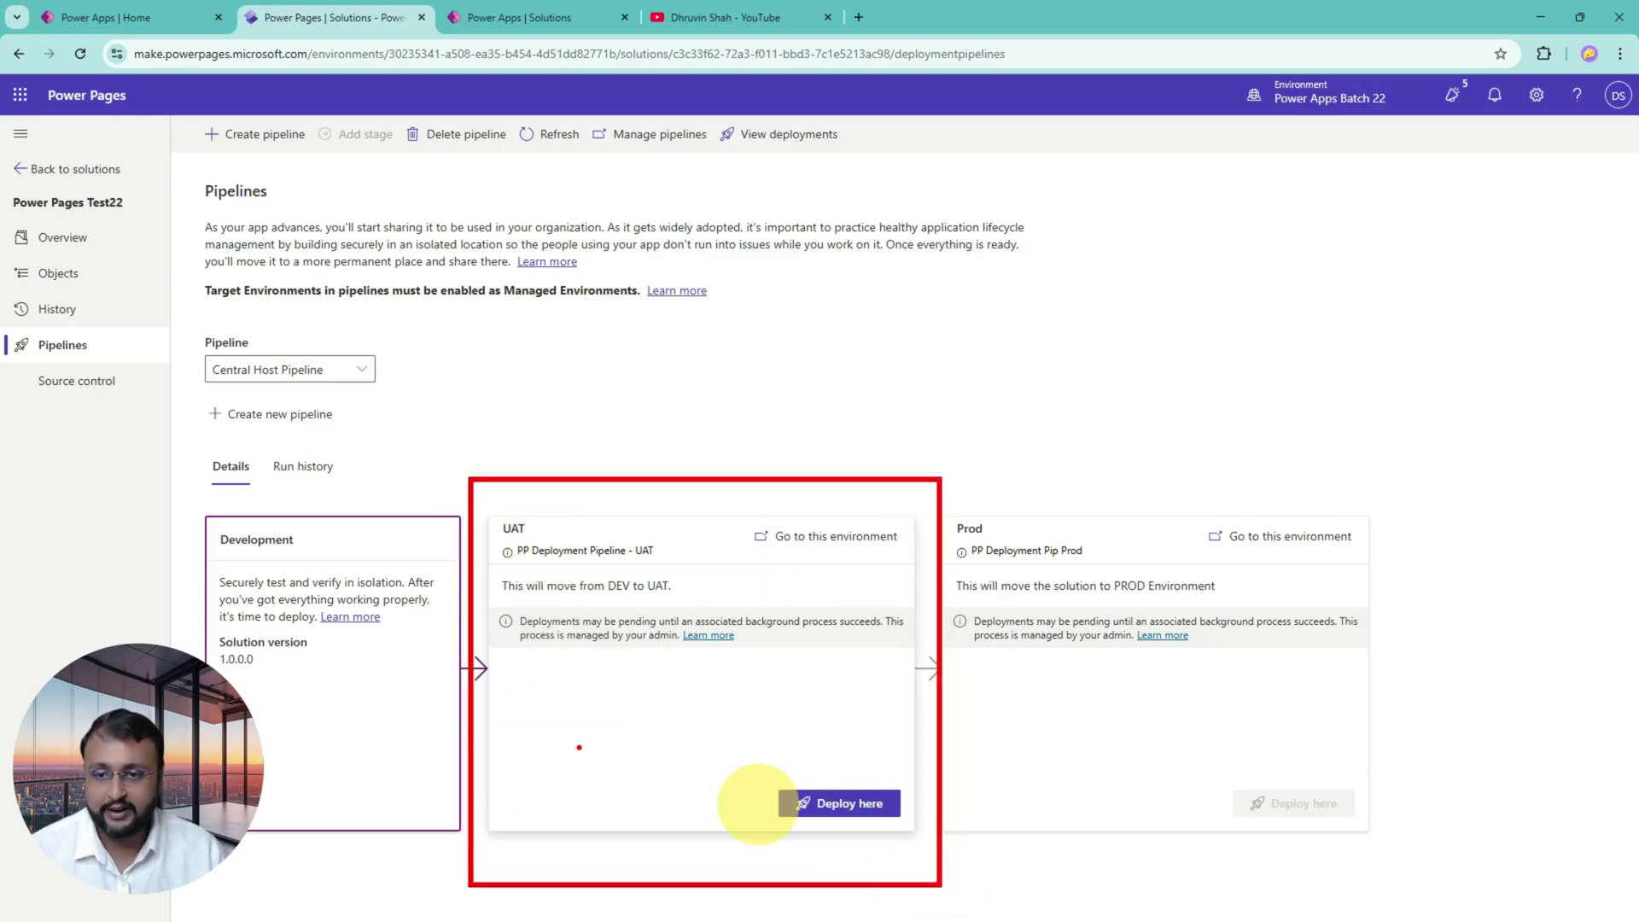
mouse_move(297, 681)
mouse_down()
mouse_move(225, 679)
mouse_move(235, 634)
mouse_move(309, 654)
mouse_up()
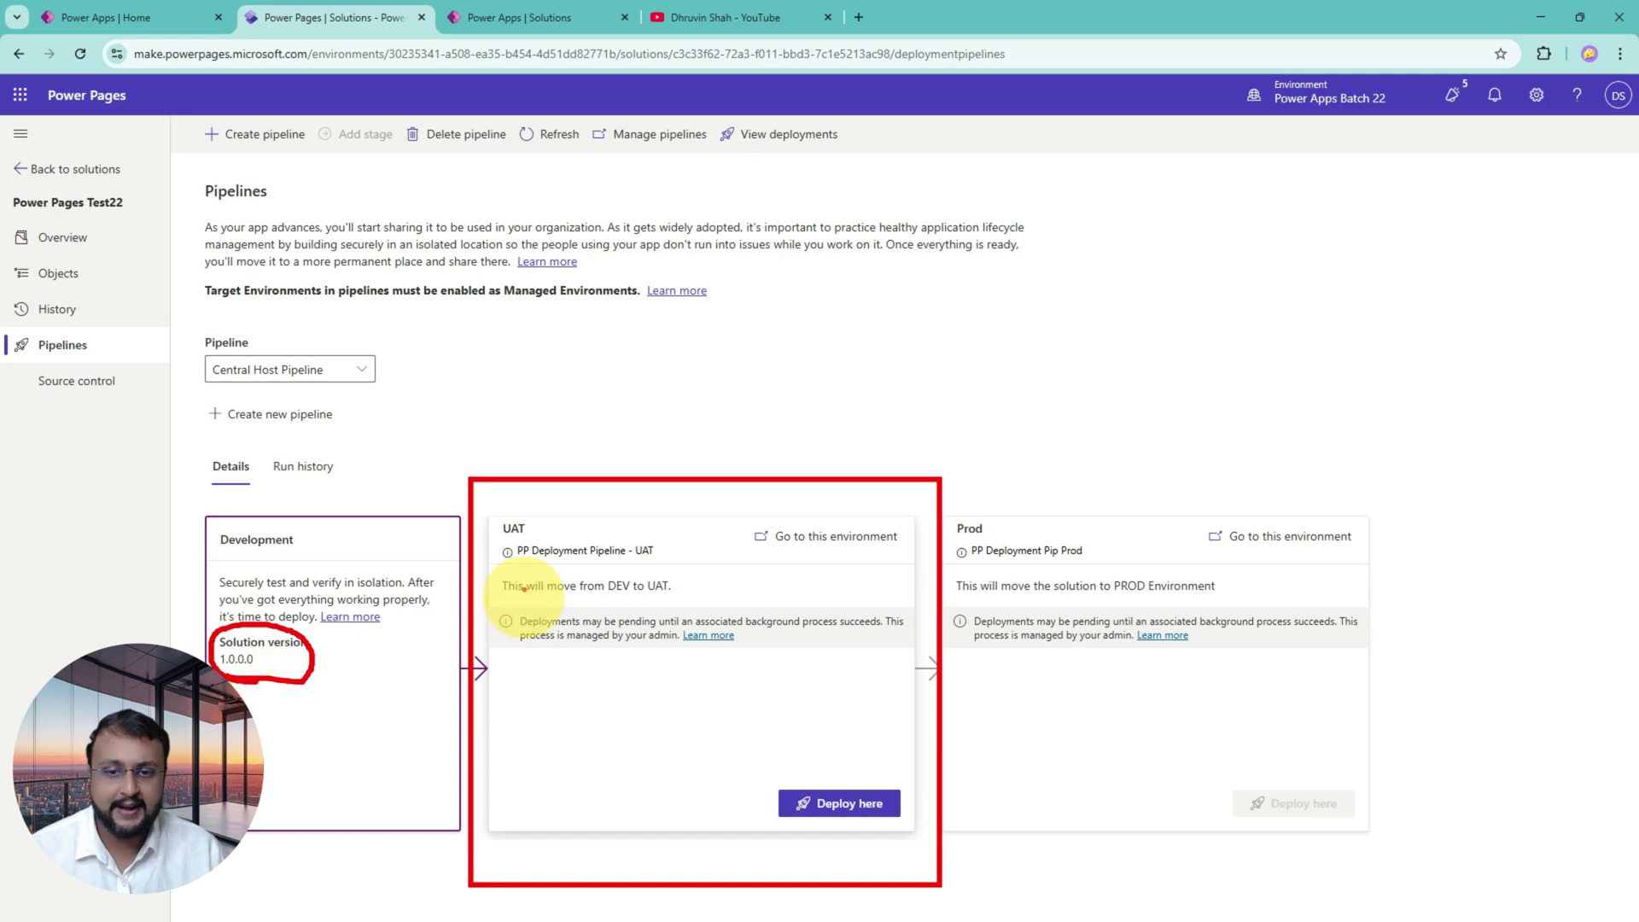
mouse_move(494, 538)
mouse_down()
mouse_move(534, 510)
mouse_move(535, 538)
mouse_move(512, 534)
mouse_up()
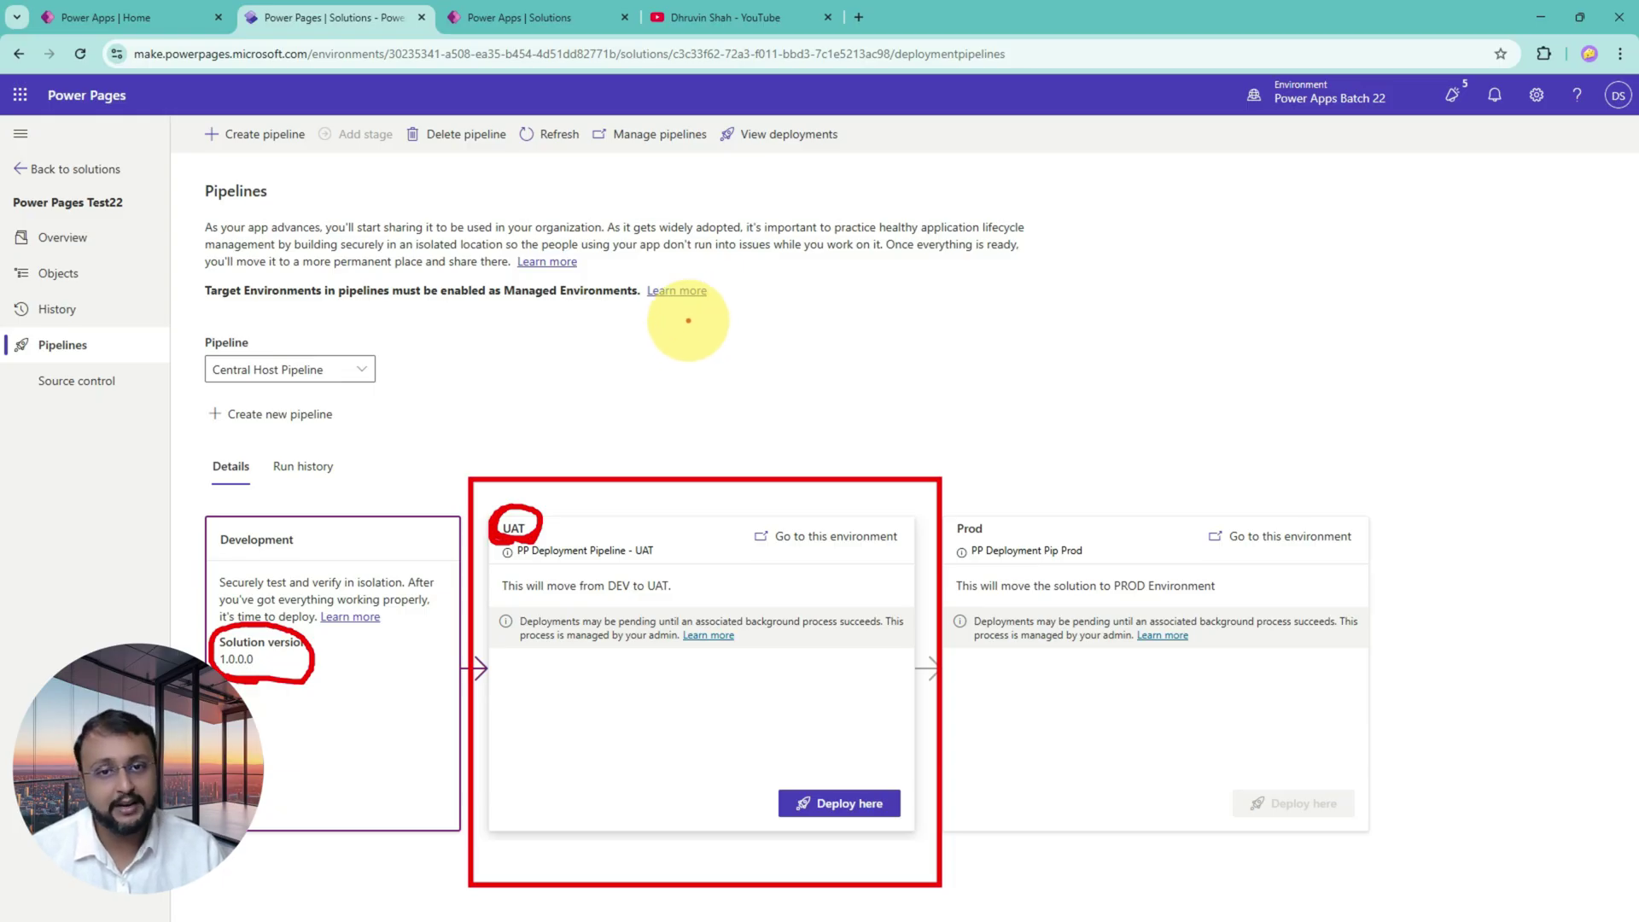
mouse_move(686, 323)
mouse_down()
mouse_move(746, 359)
mouse_move(670, 377)
mouse_move(769, 359)
mouse_move(722, 394)
mouse_up()
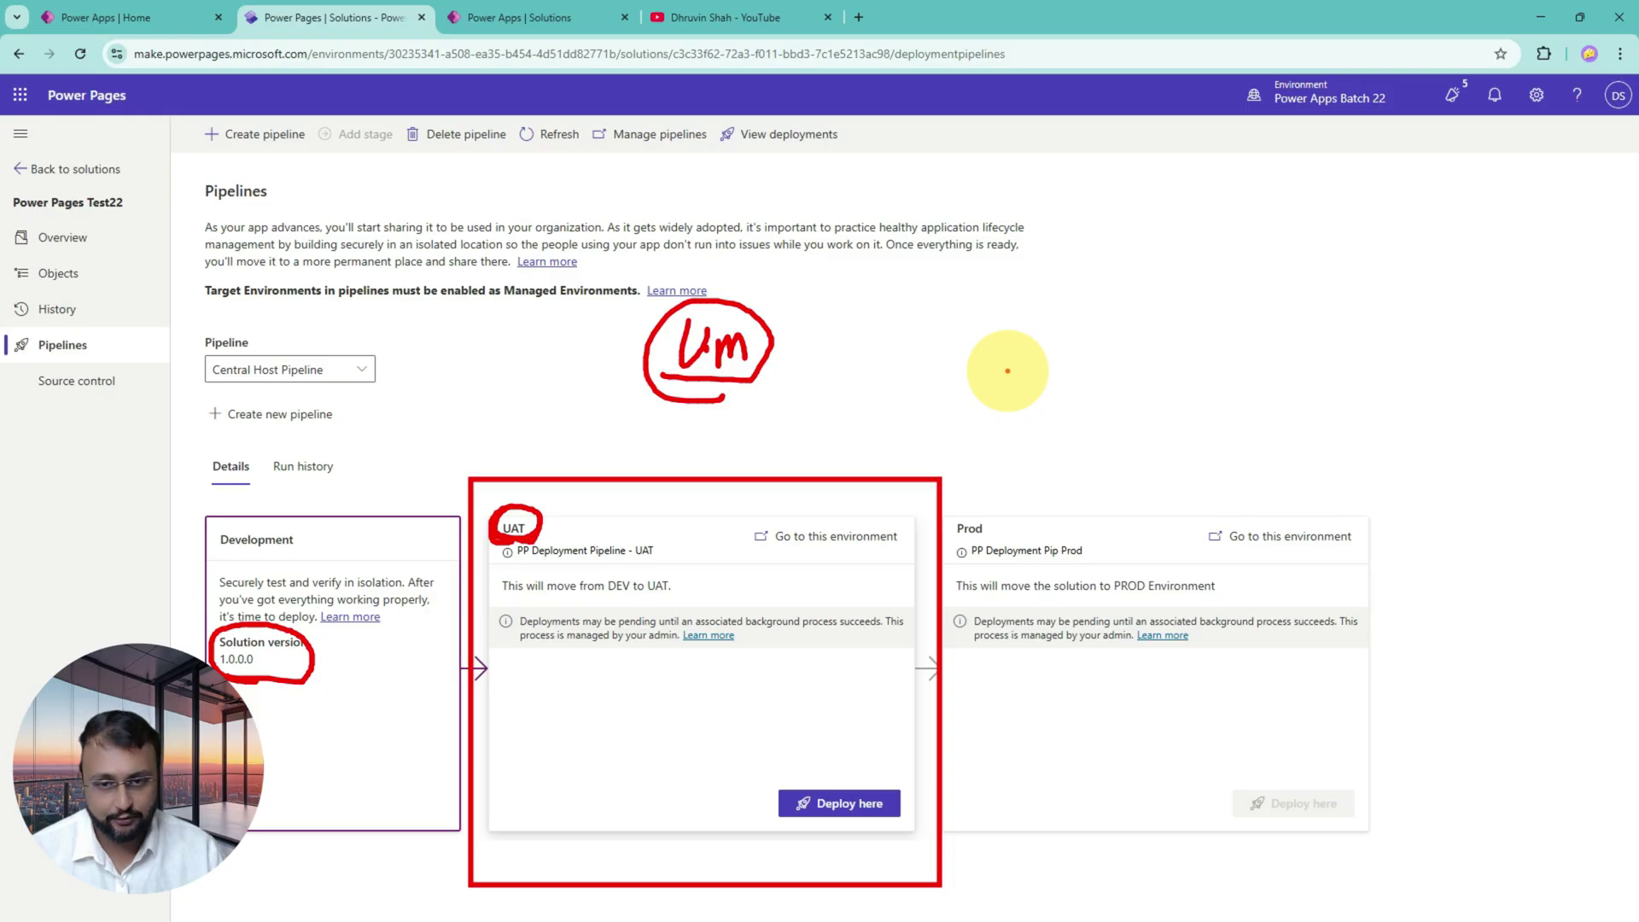
drag(839, 705, 837, 780)
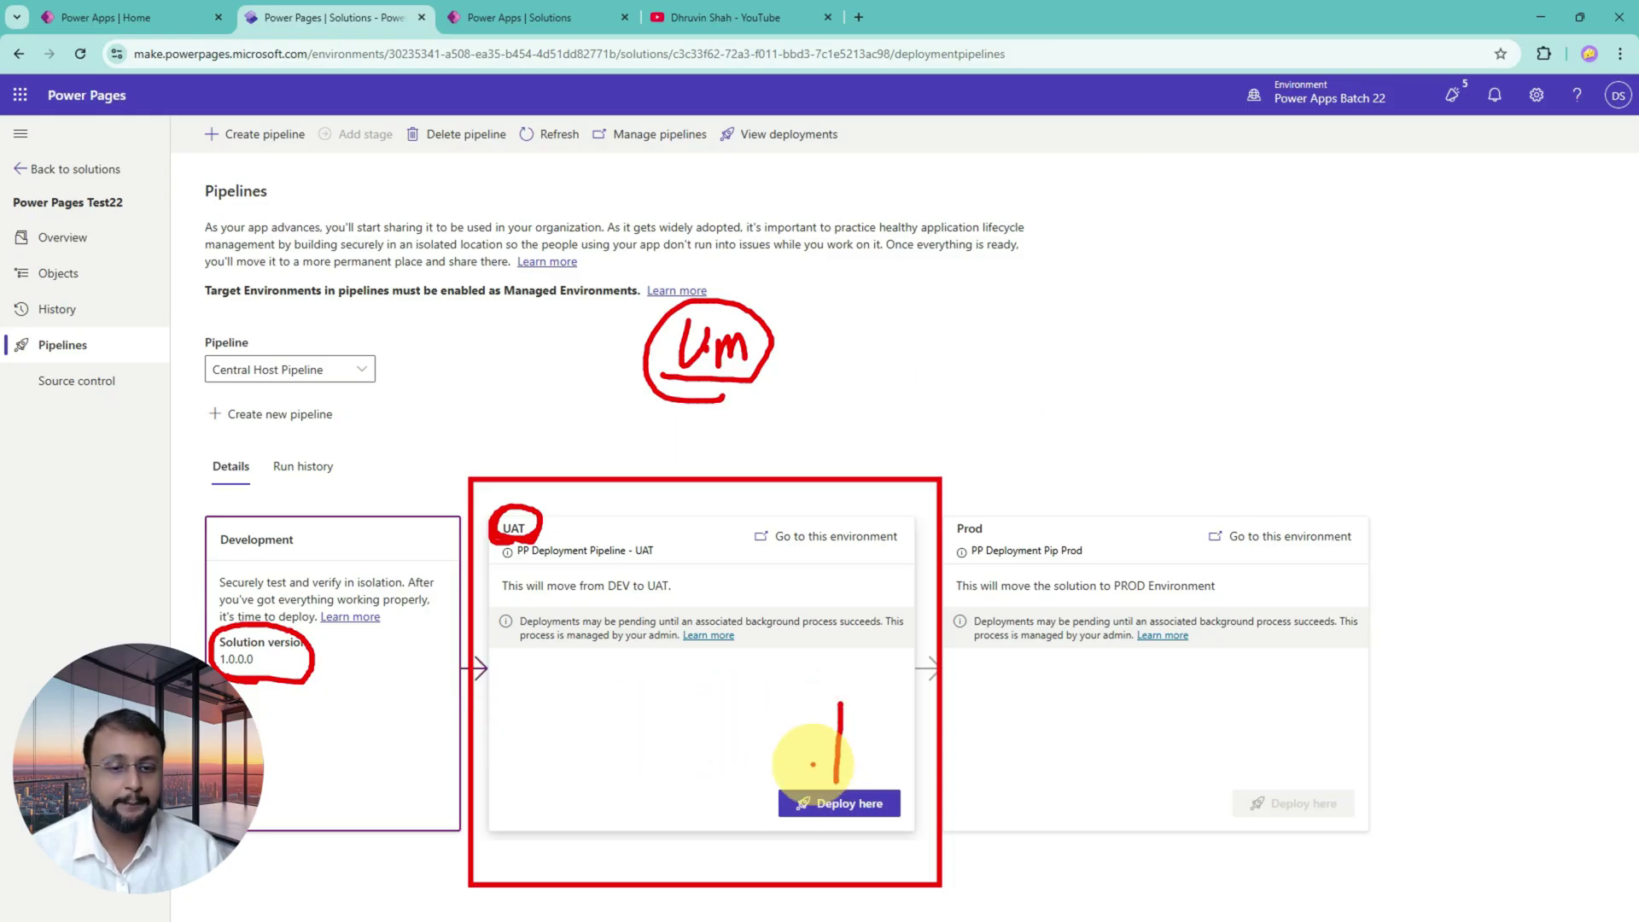
key(Escape)
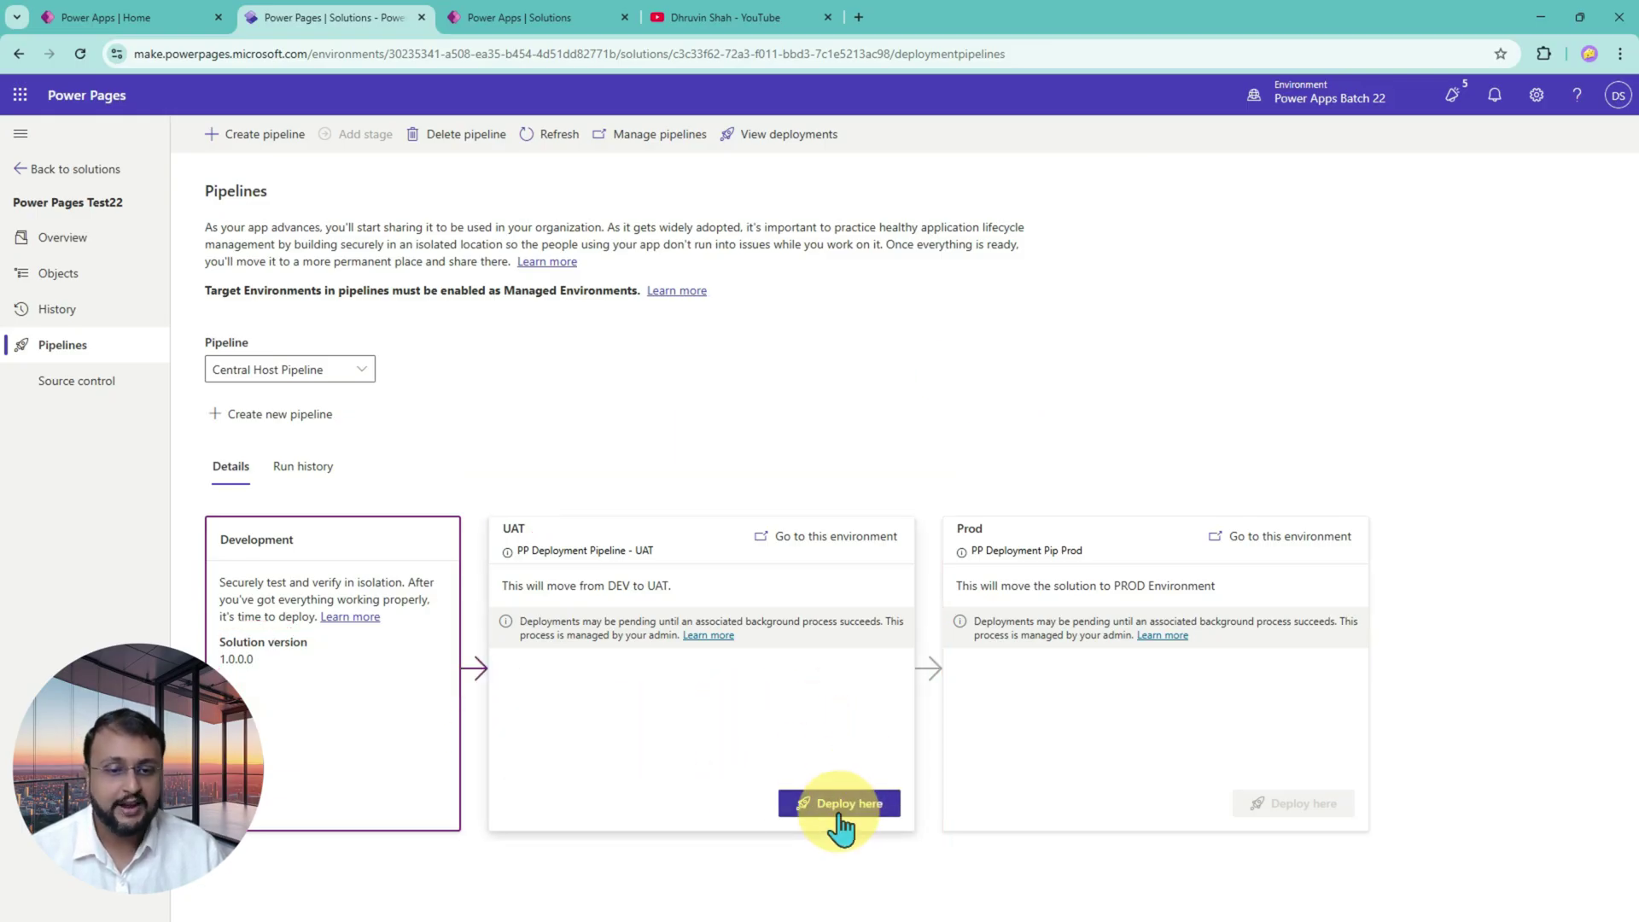
- Deploy the Power Pages Test22 solution to the UAT stage now as version 1.0.0.1, keeping the AI-generated deployment notes
click(840, 805)
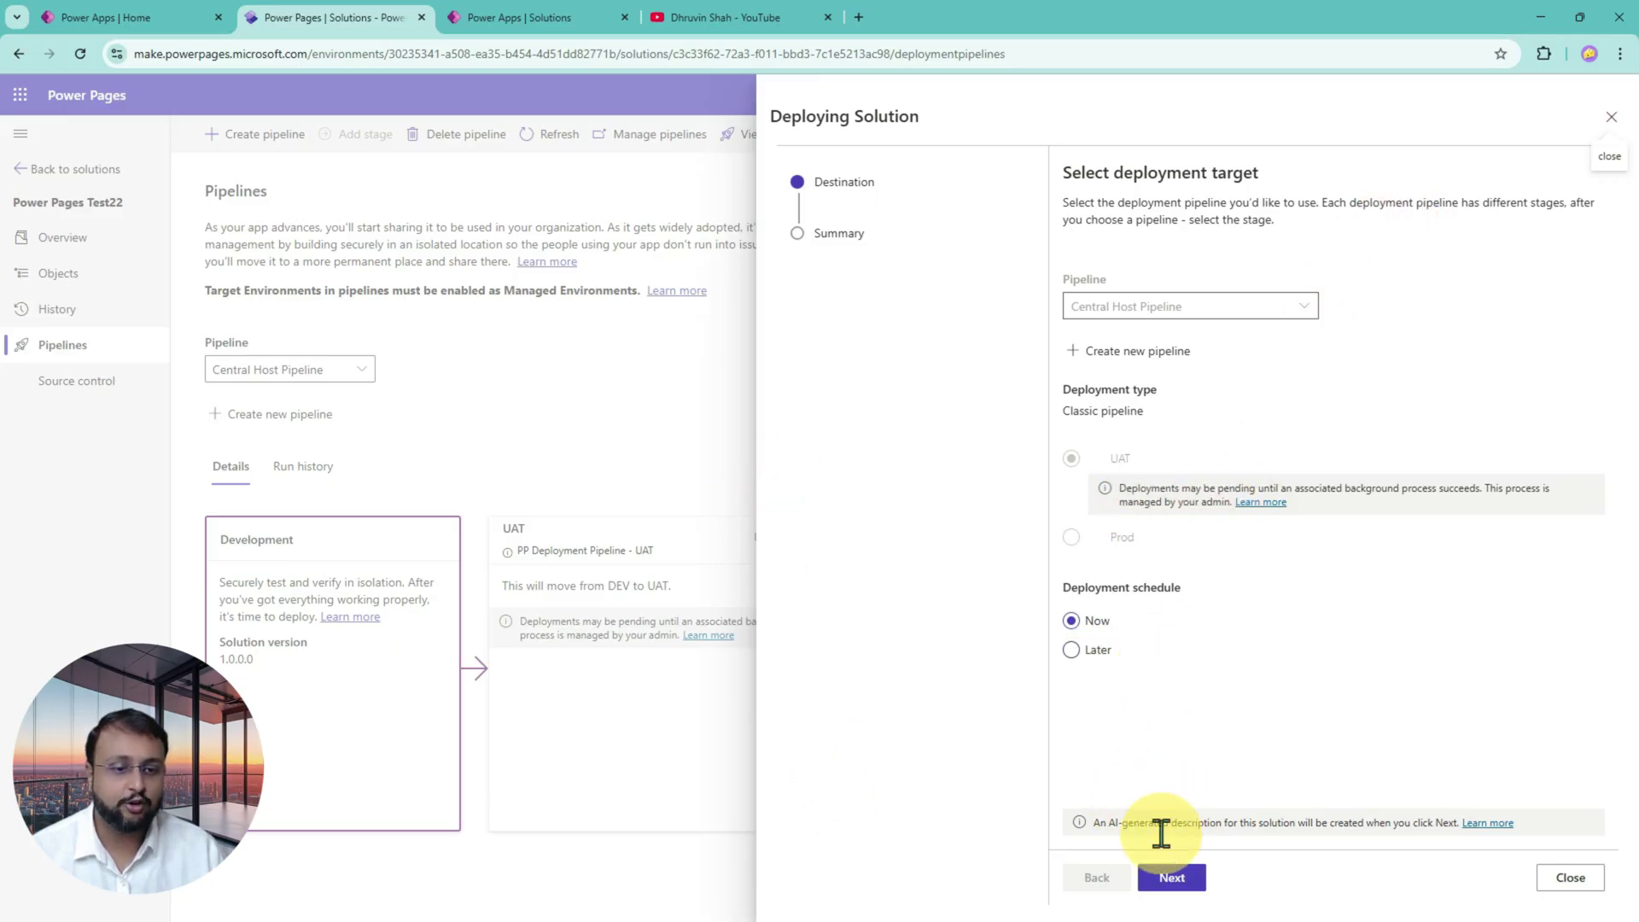
click(1183, 890)
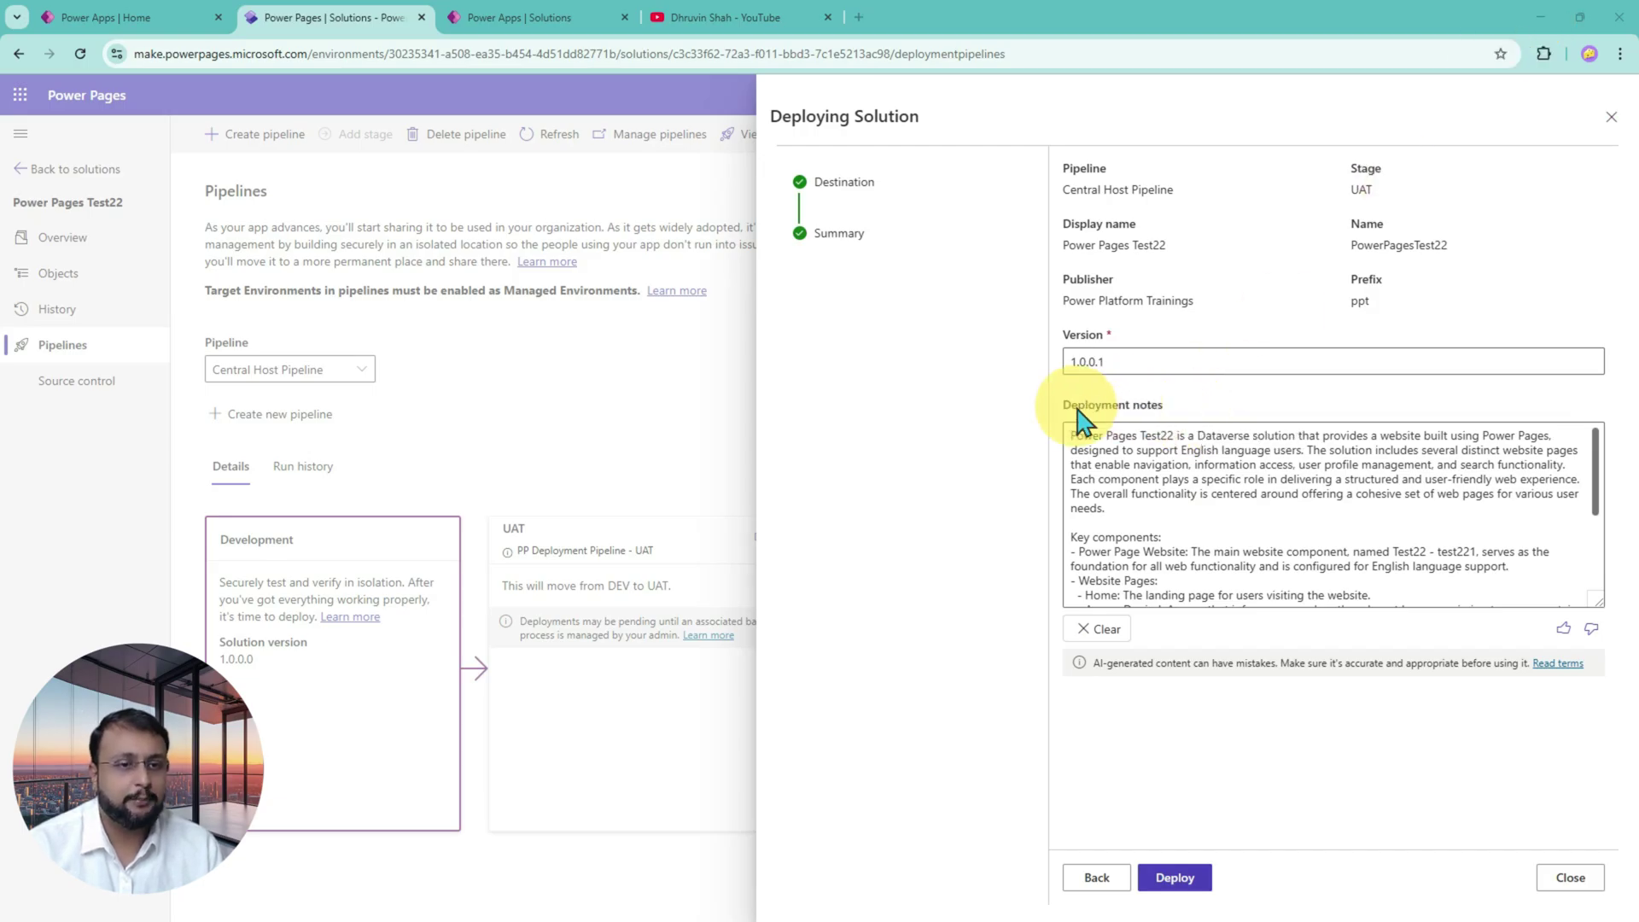
drag(1116, 361, 999, 363)
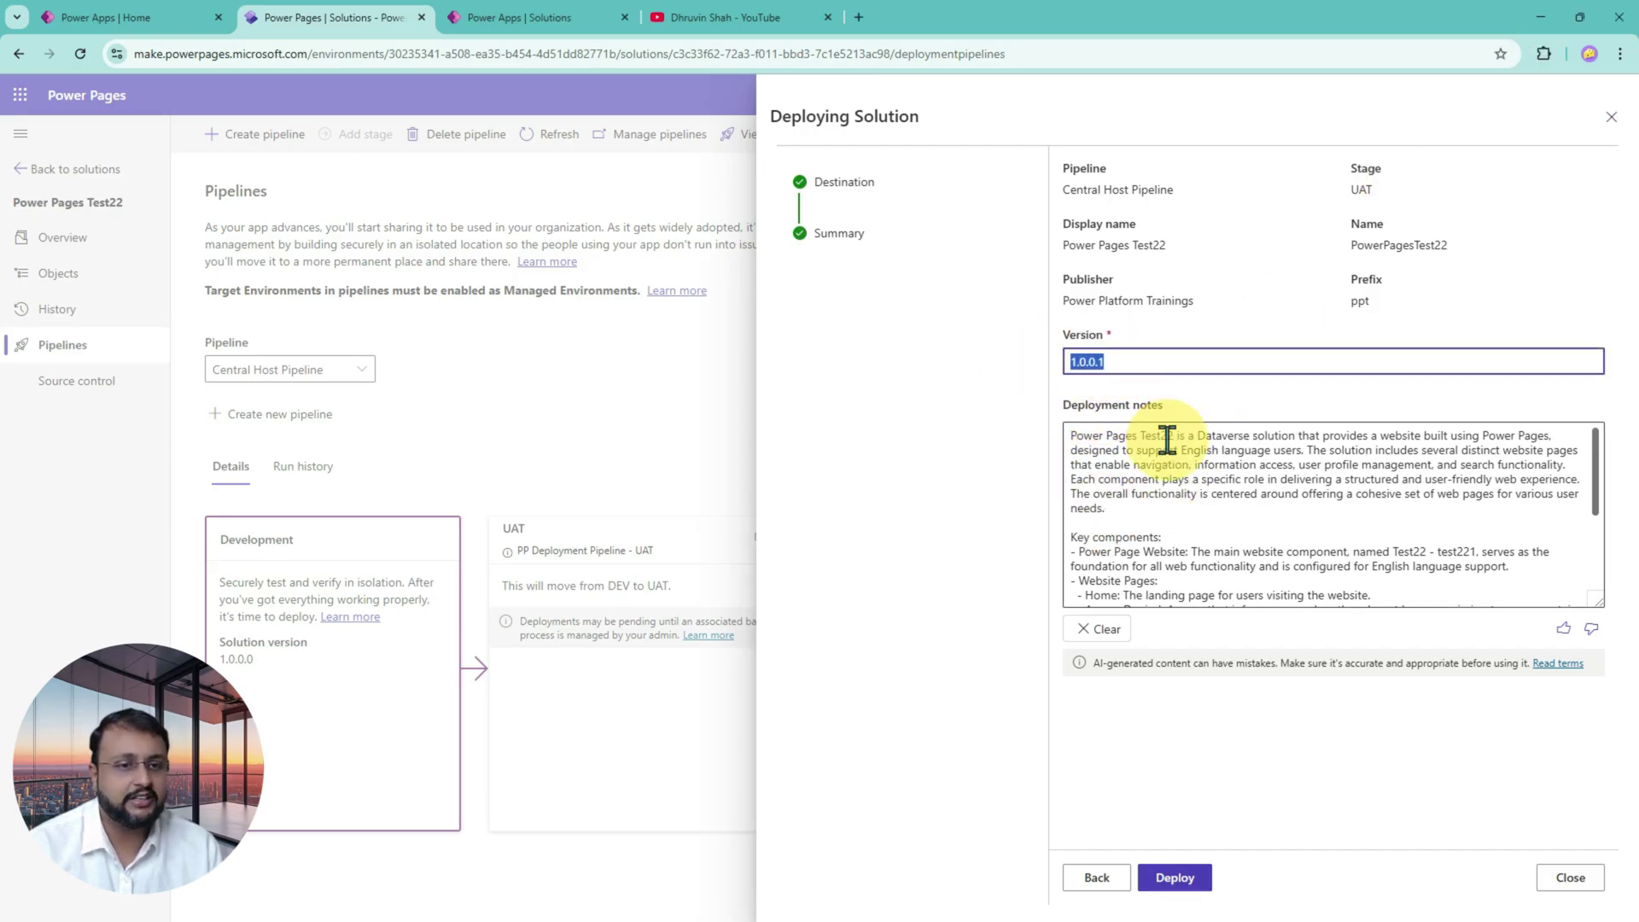
drag(1166, 437, 1028, 438)
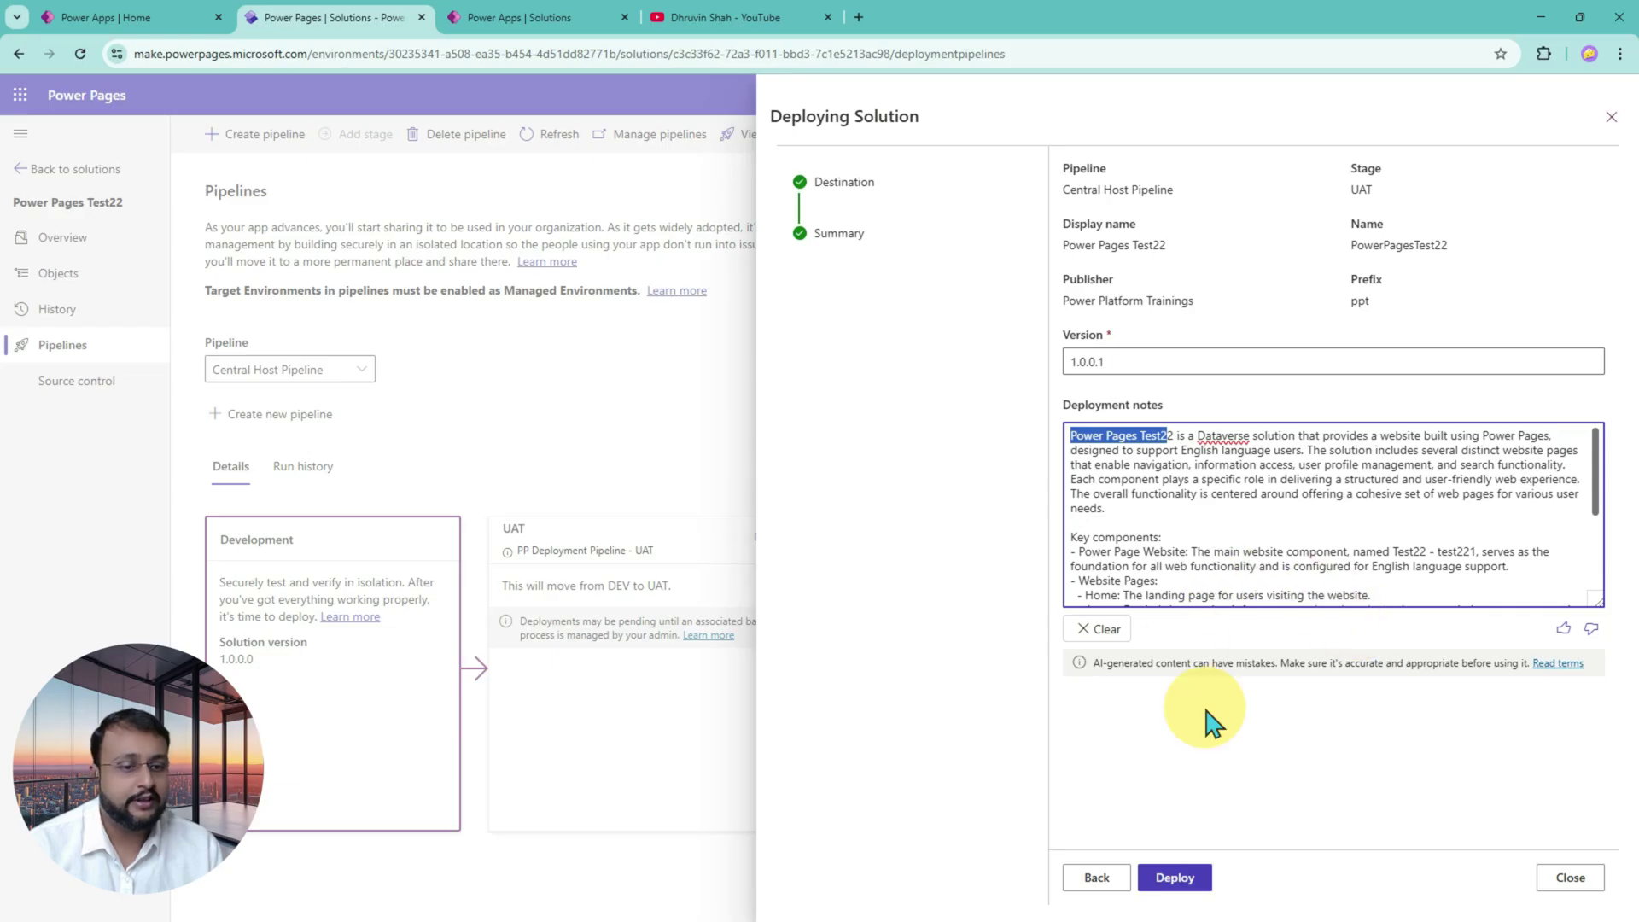
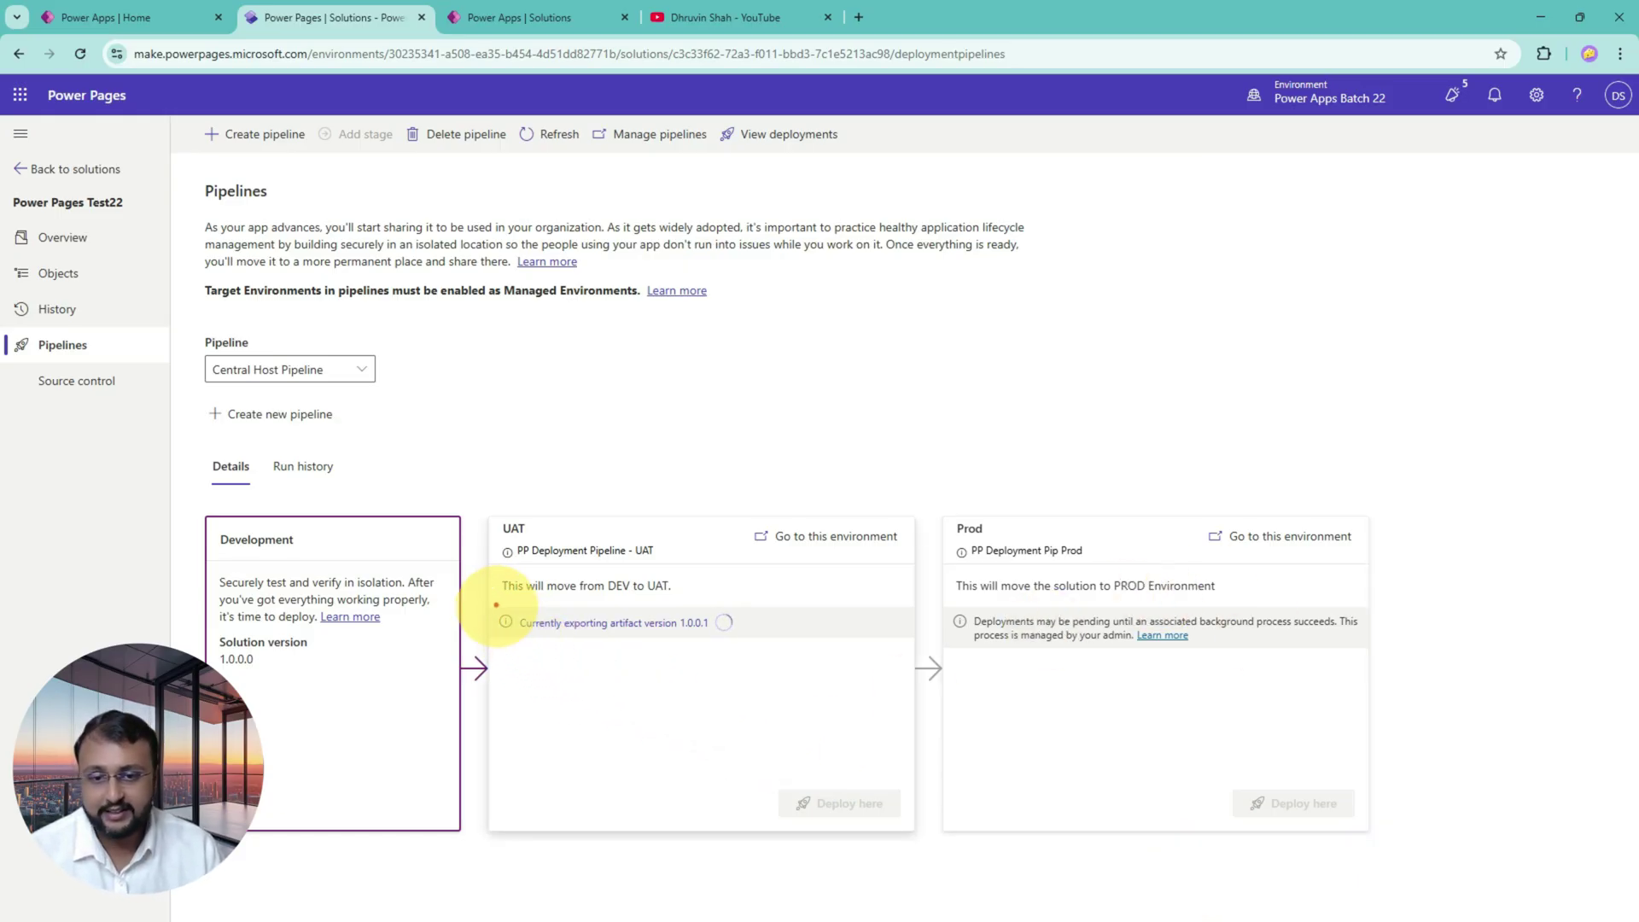
drag(496, 600, 904, 647)
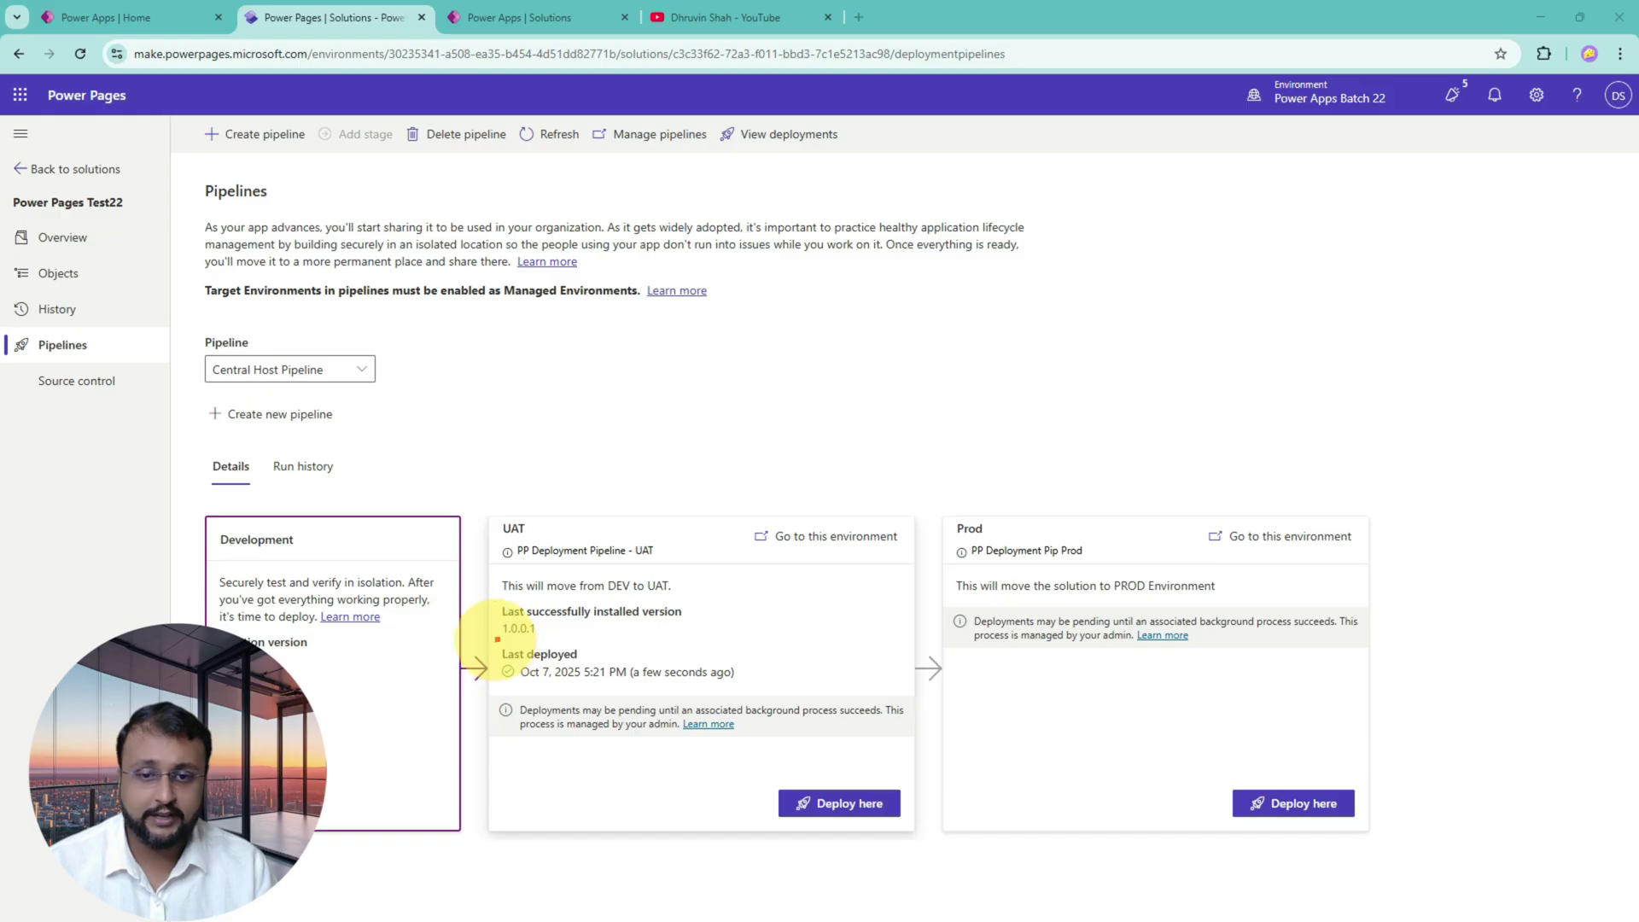
- Go to the UAT stage's environment and open Power Pages Test22 from its managed solutions
mouse_move(497, 638)
mouse_down()
mouse_move(725, 694)
mouse_move(909, 693)
mouse_up()
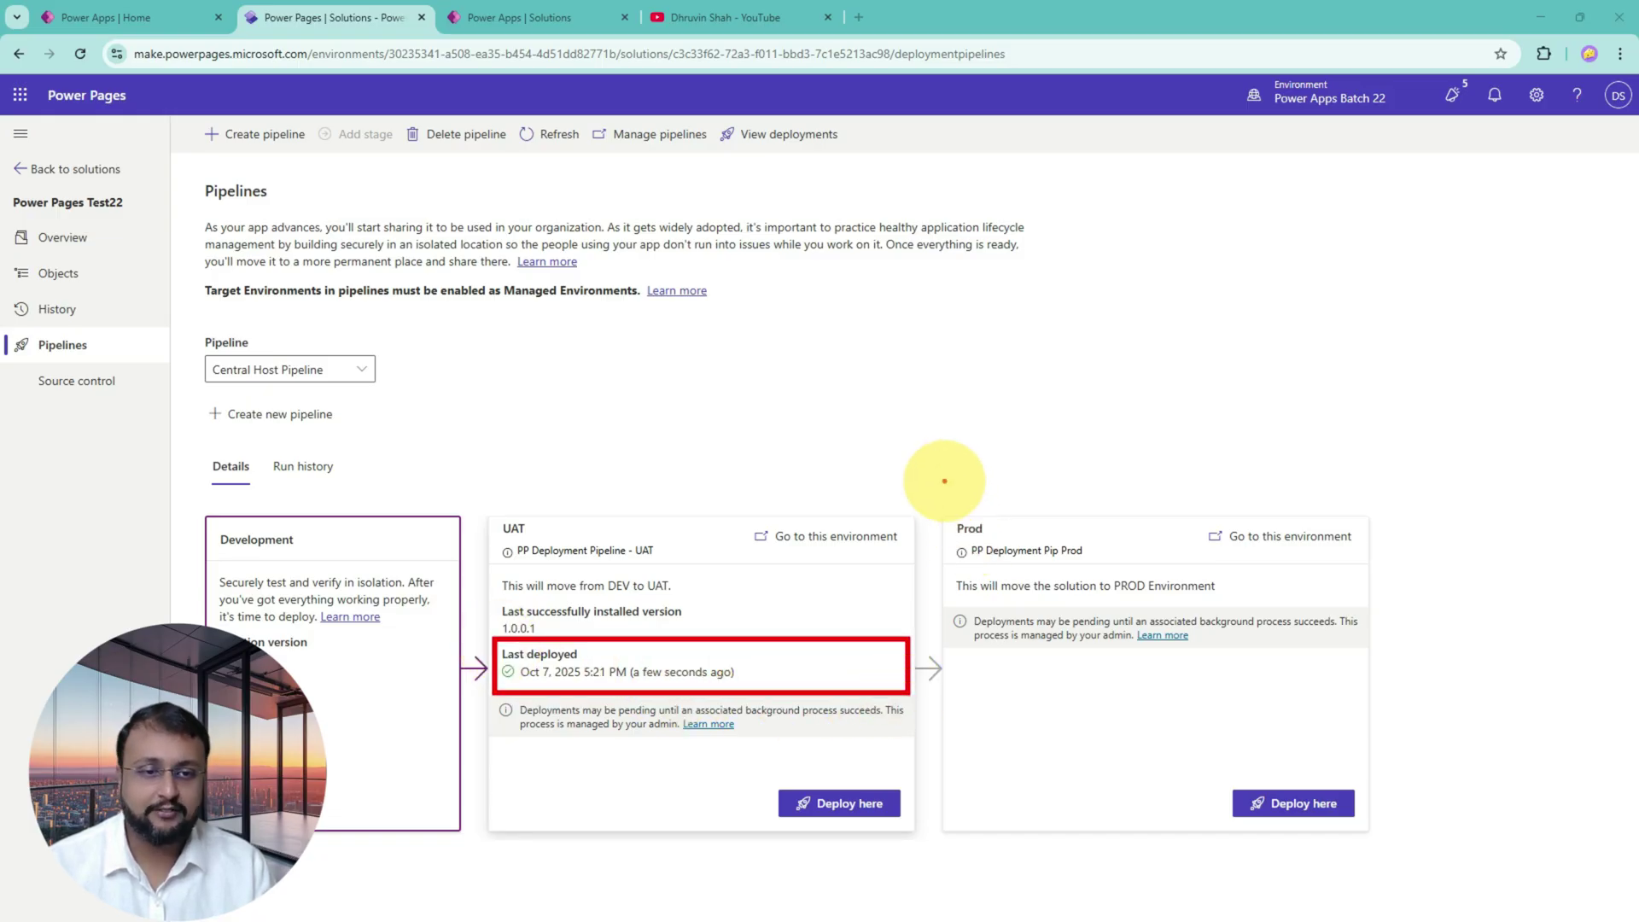
drag(945, 480, 1415, 857)
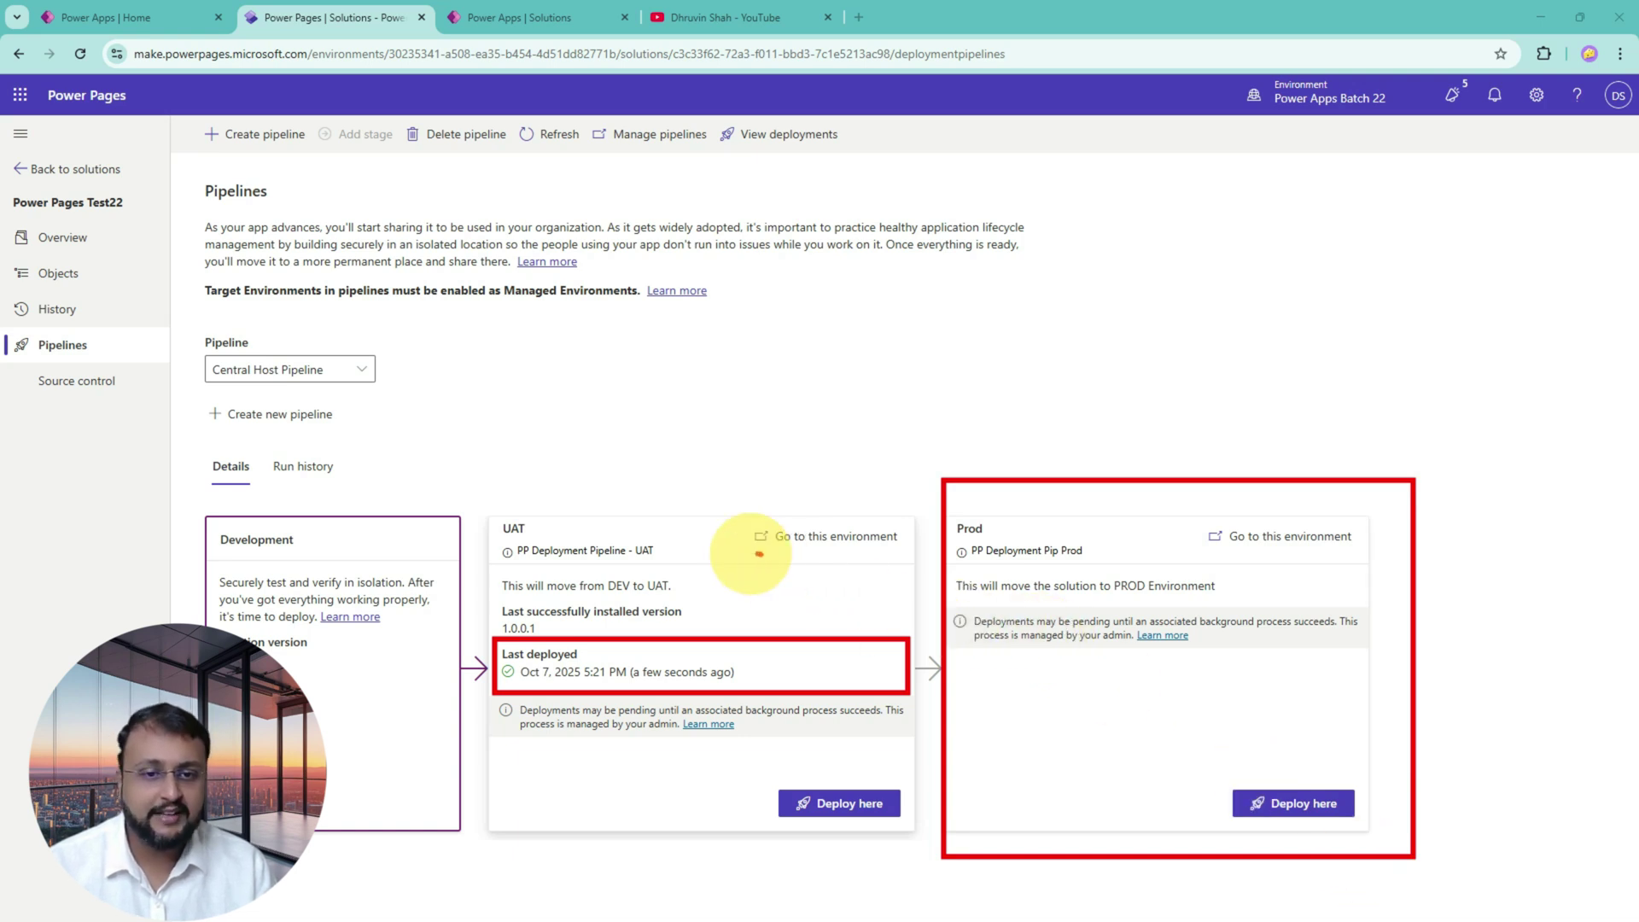
mouse_move(759, 554)
mouse_down()
mouse_move(896, 522)
mouse_move(756, 547)
mouse_up()
key(Escape)
click(816, 538)
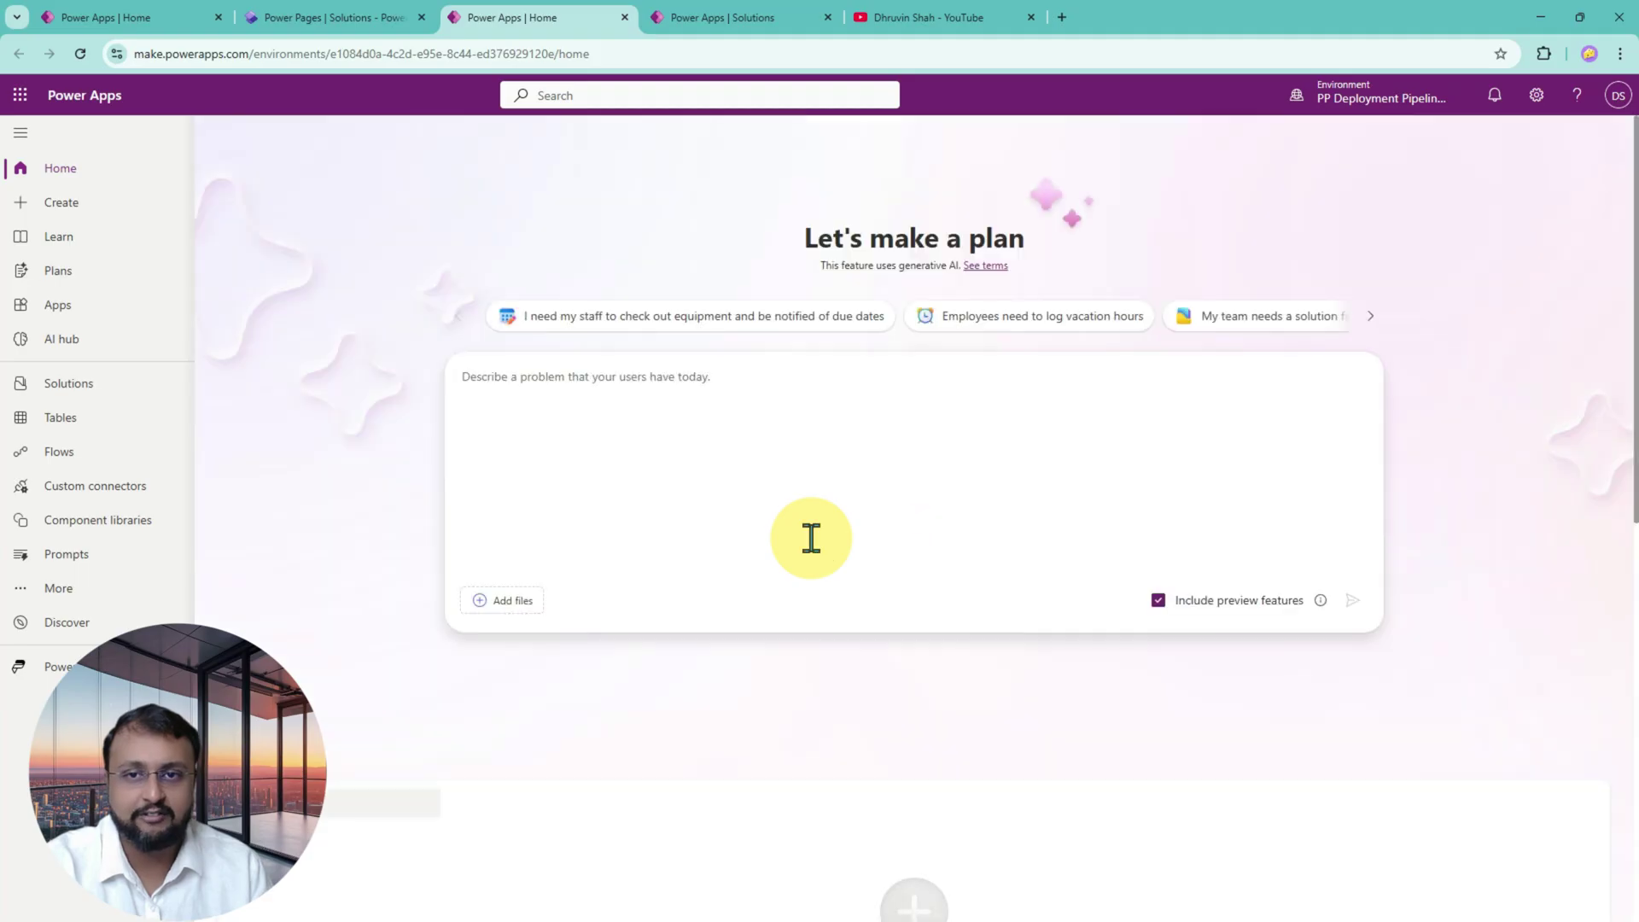
click(102, 395)
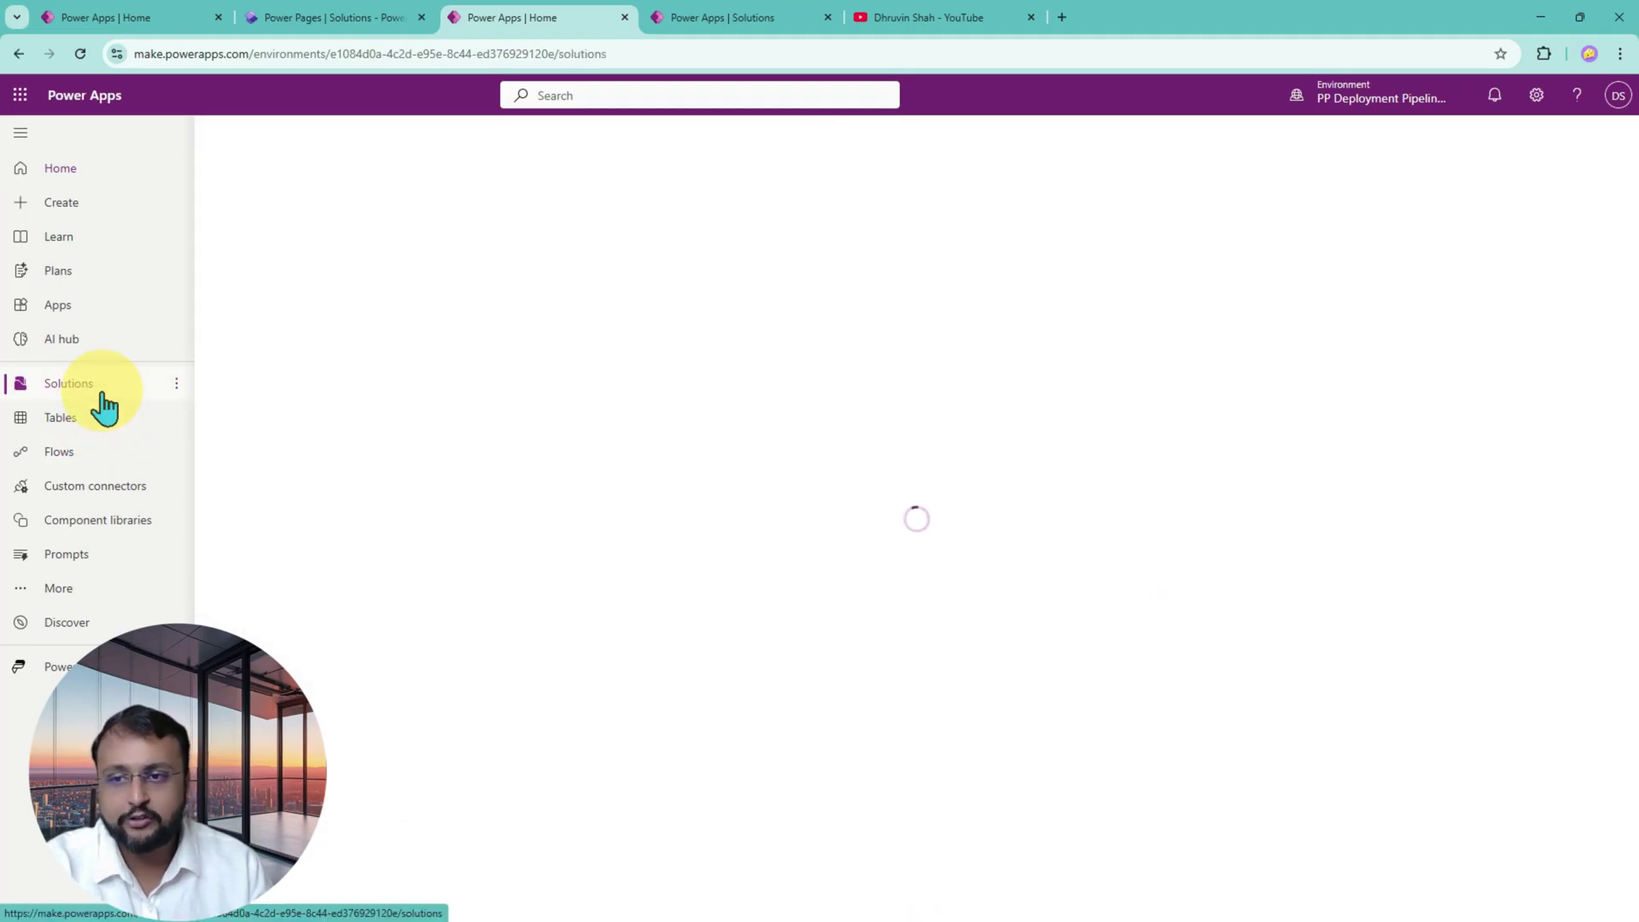
click(394, 391)
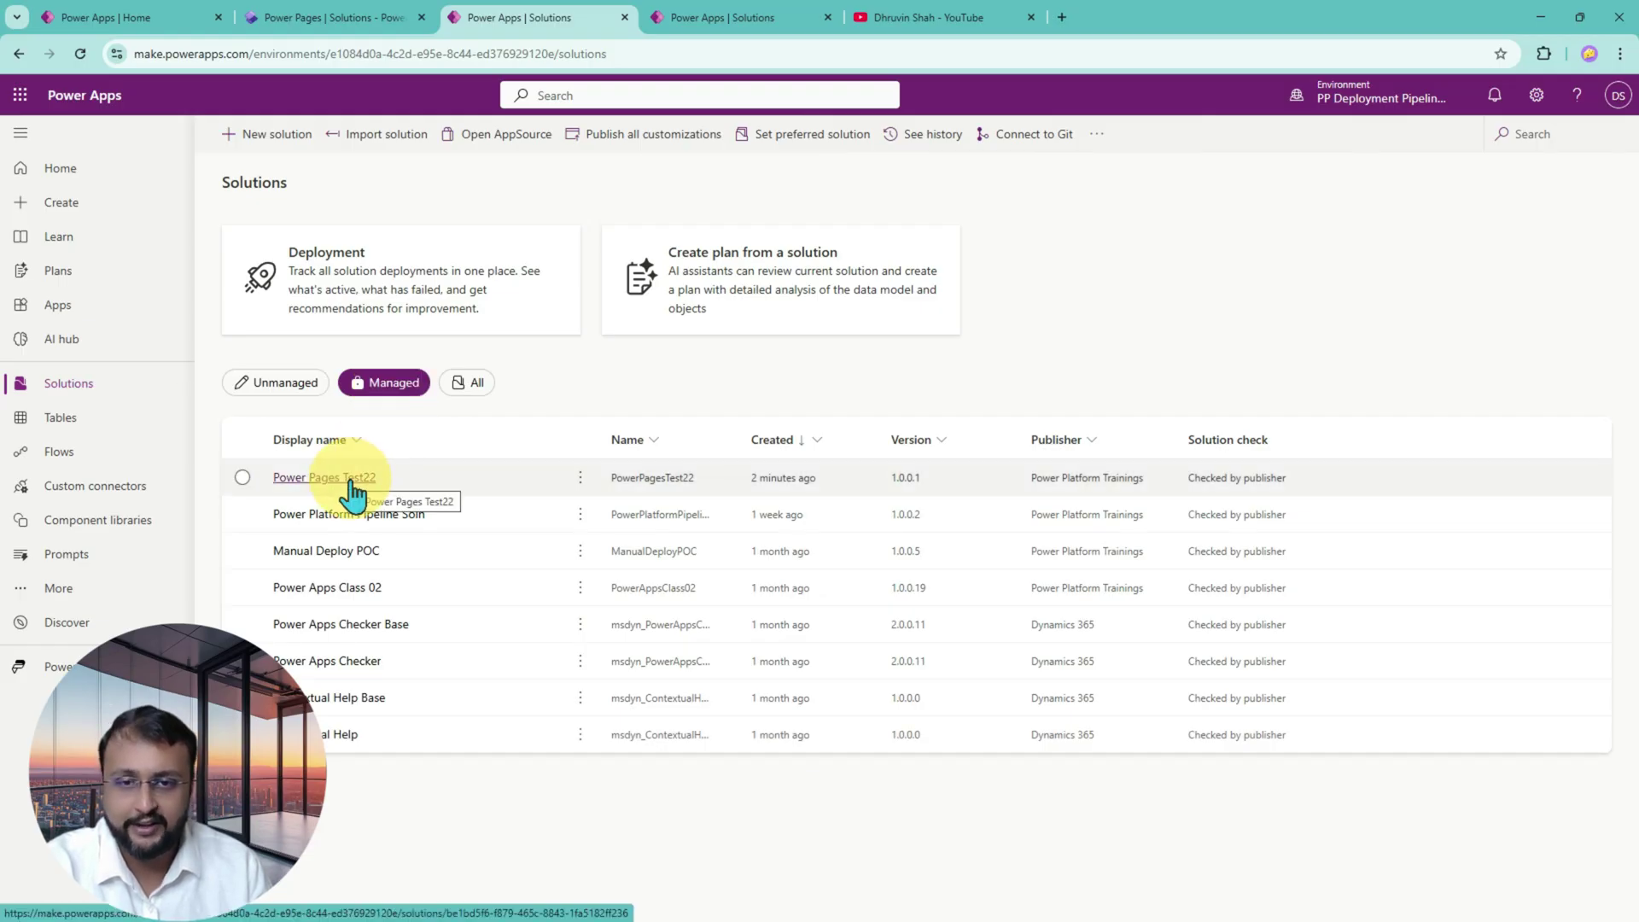
click(352, 480)
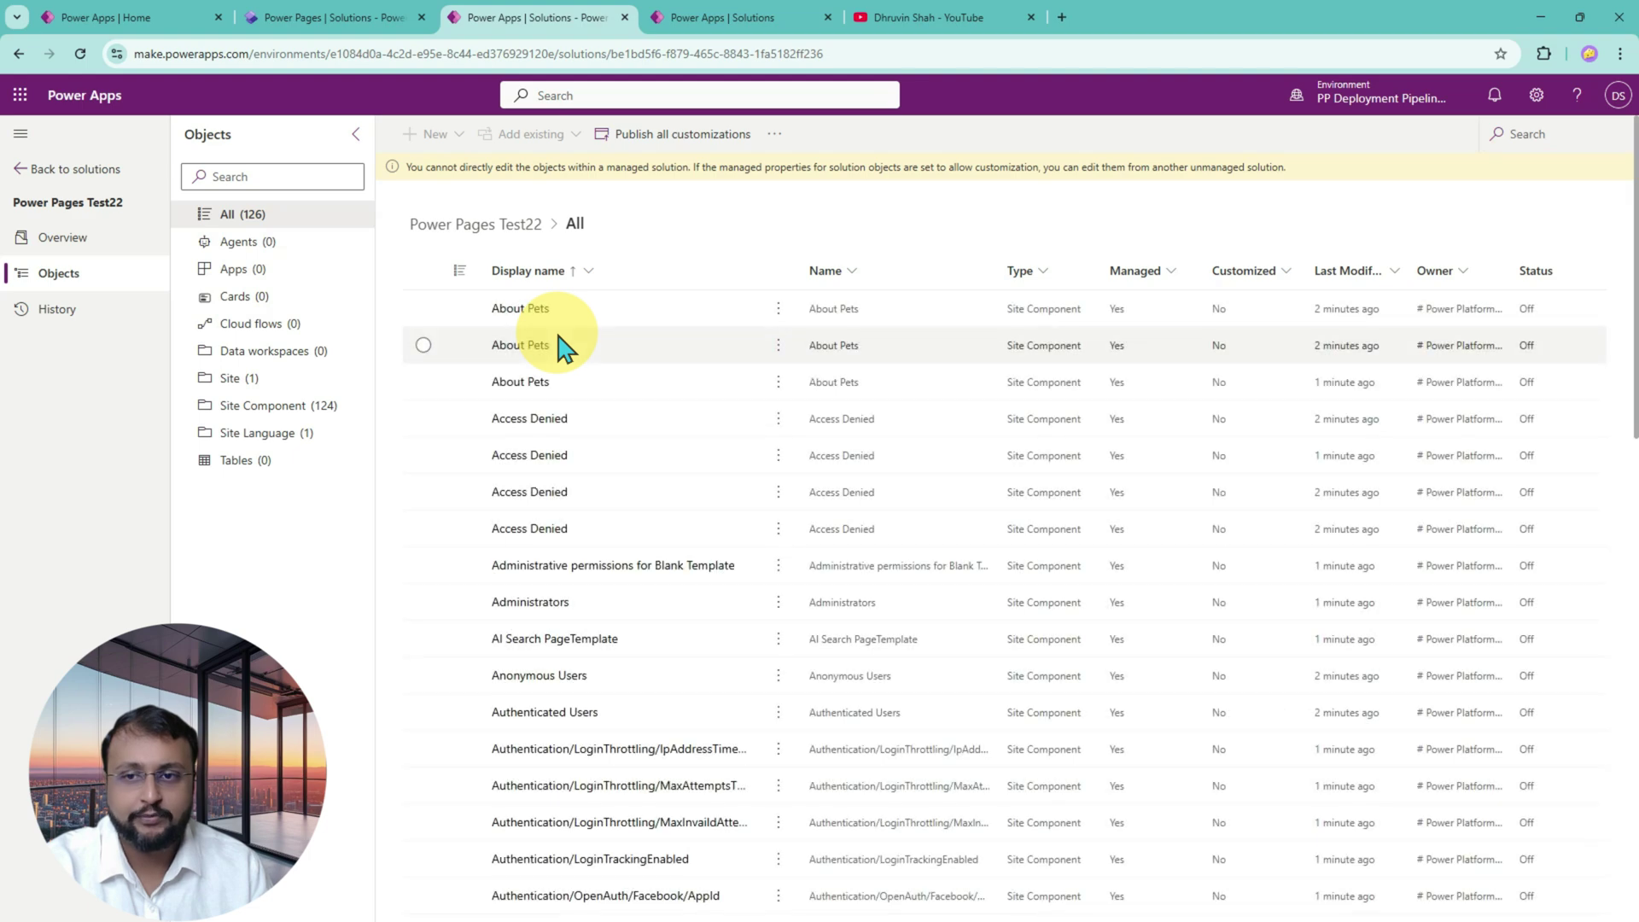
- Open the Test22 - test221 site from the solution's site objects and check which environment it is in
click(274, 377)
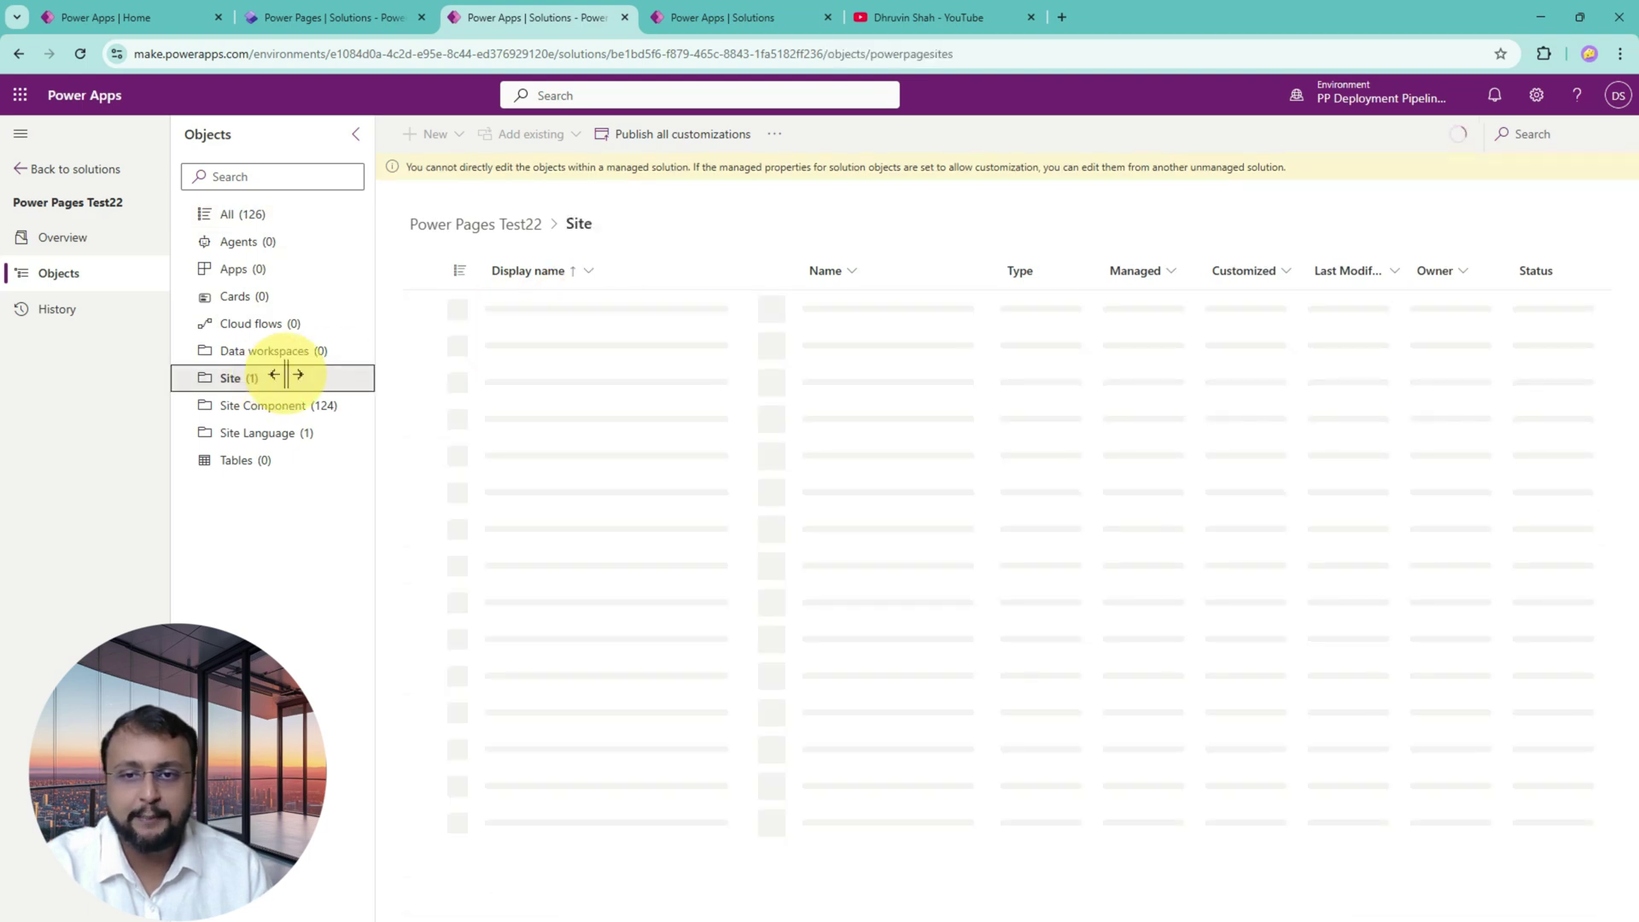
click(778, 311)
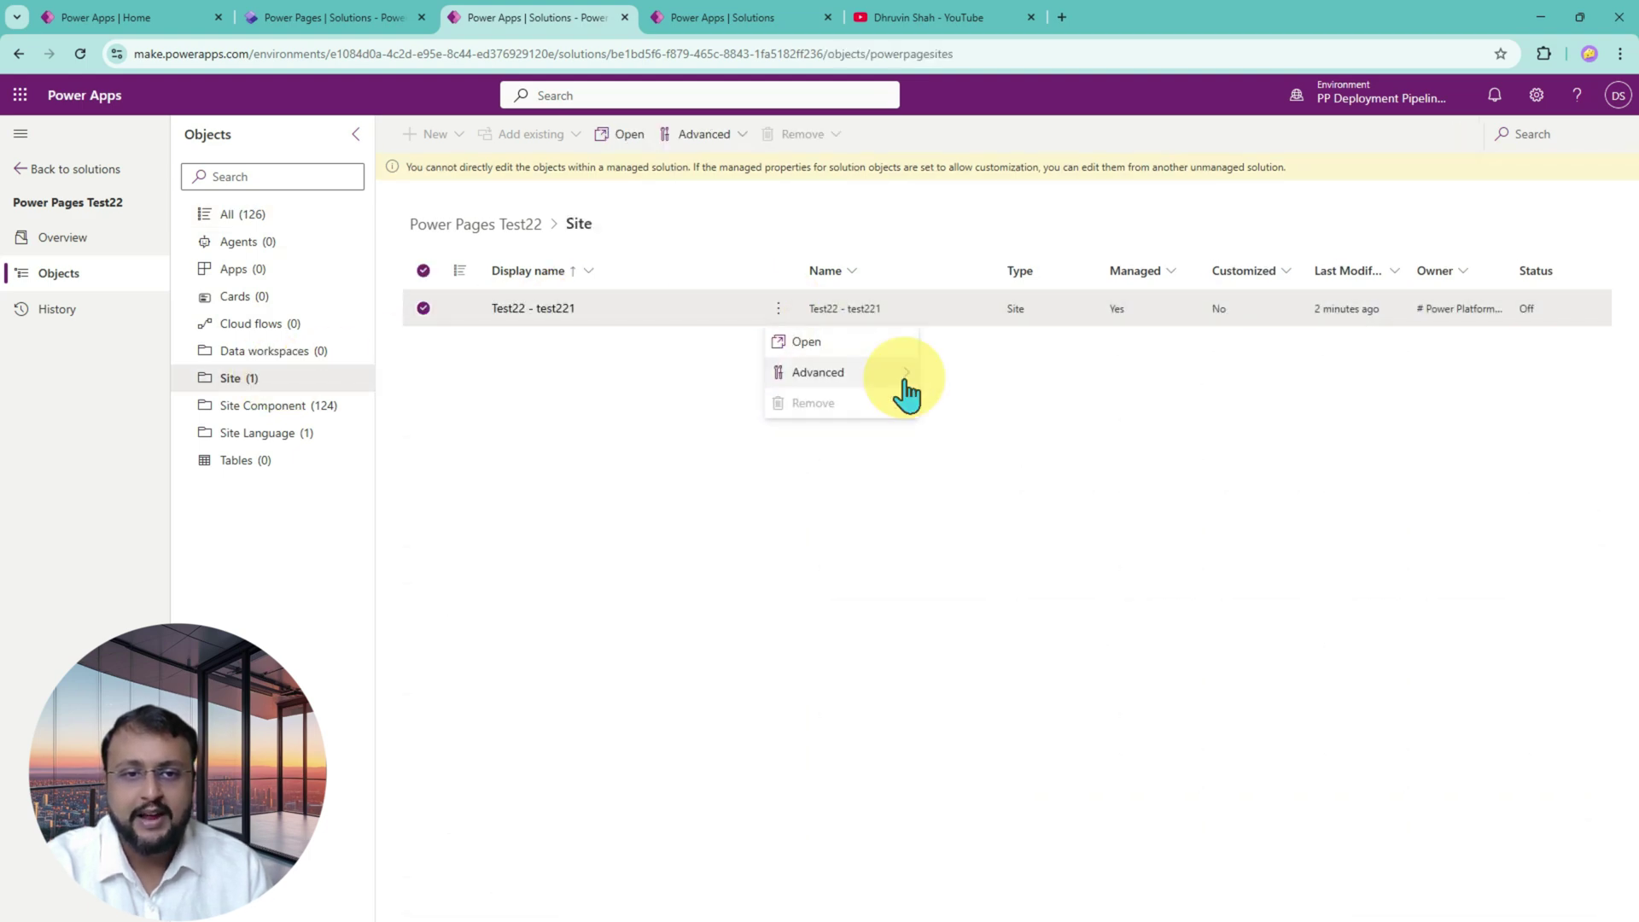
click(863, 344)
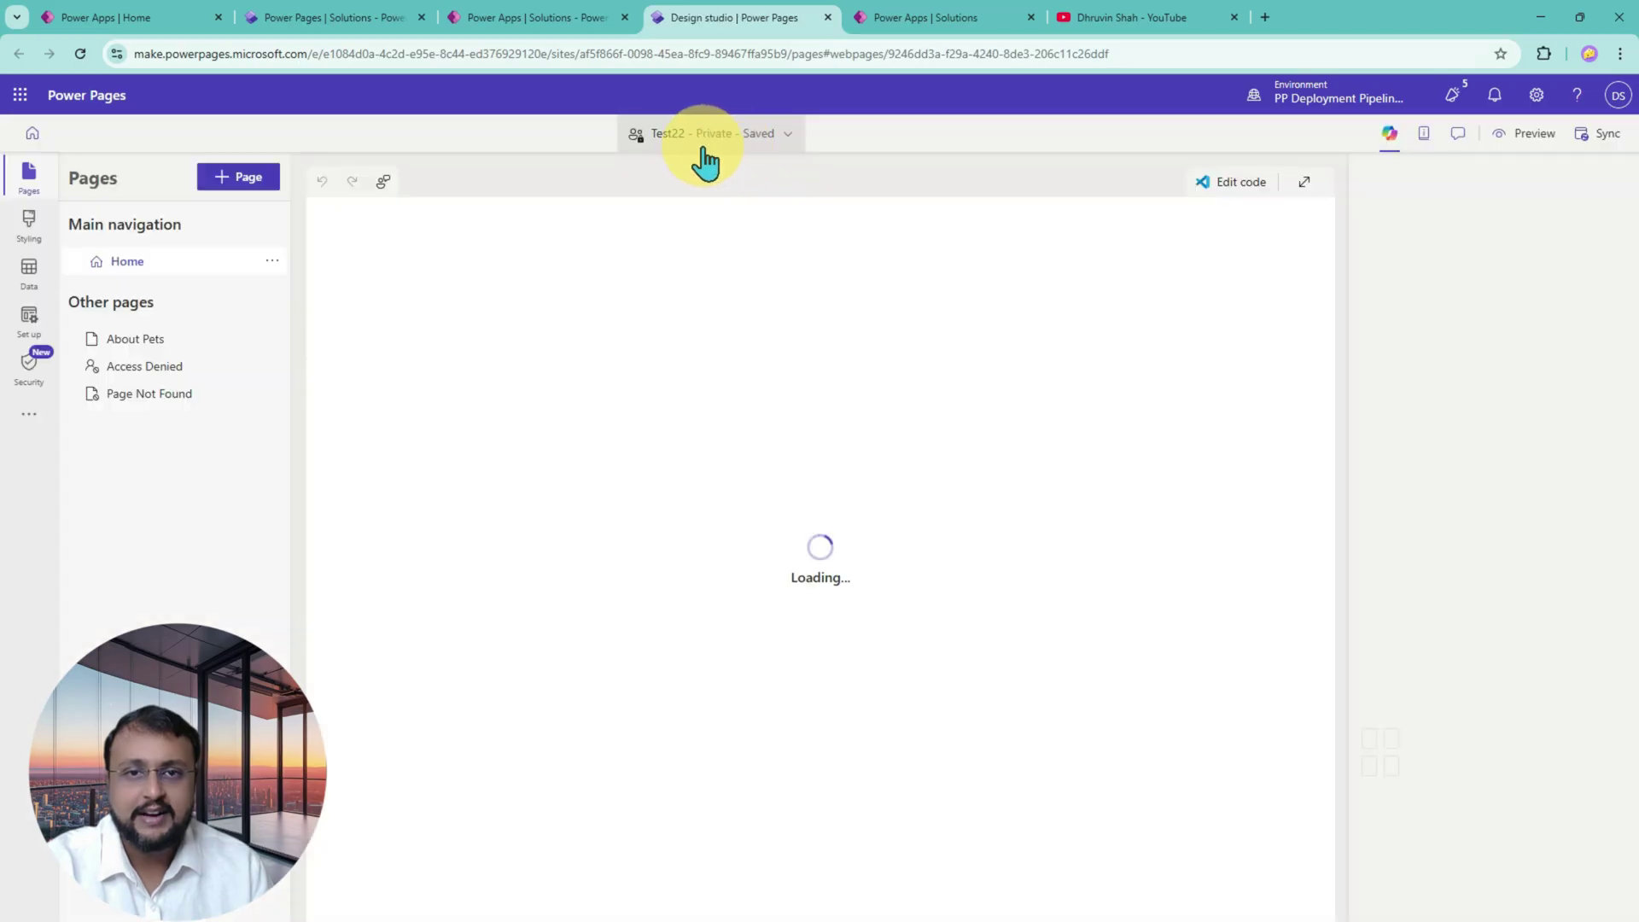
click(1301, 98)
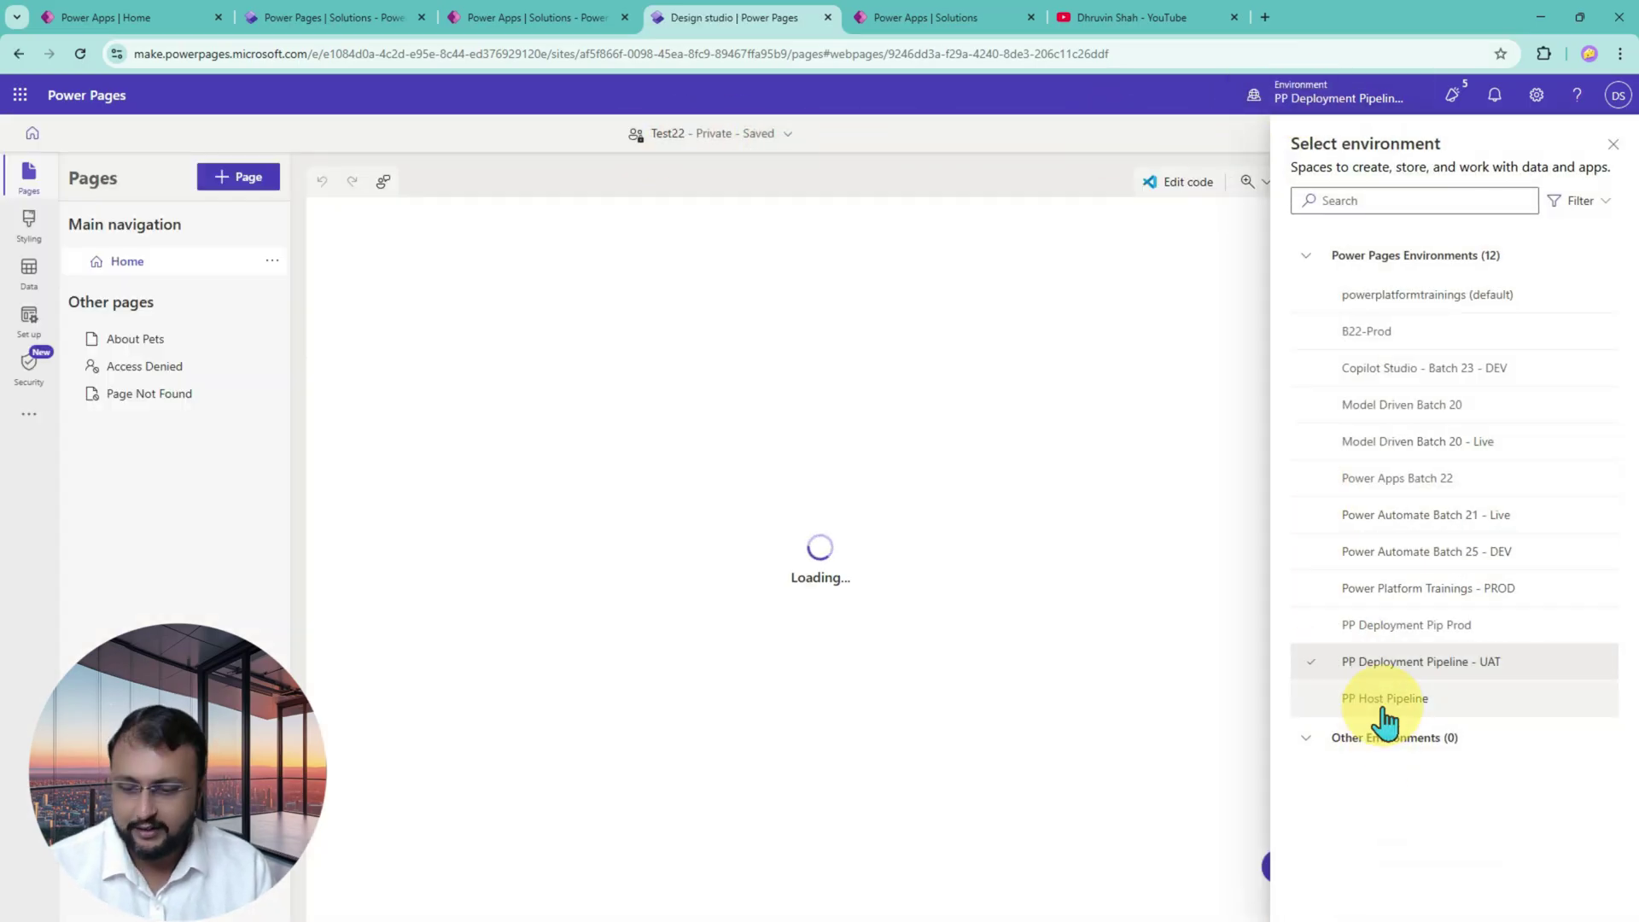
drag(1283, 636, 1626, 683)
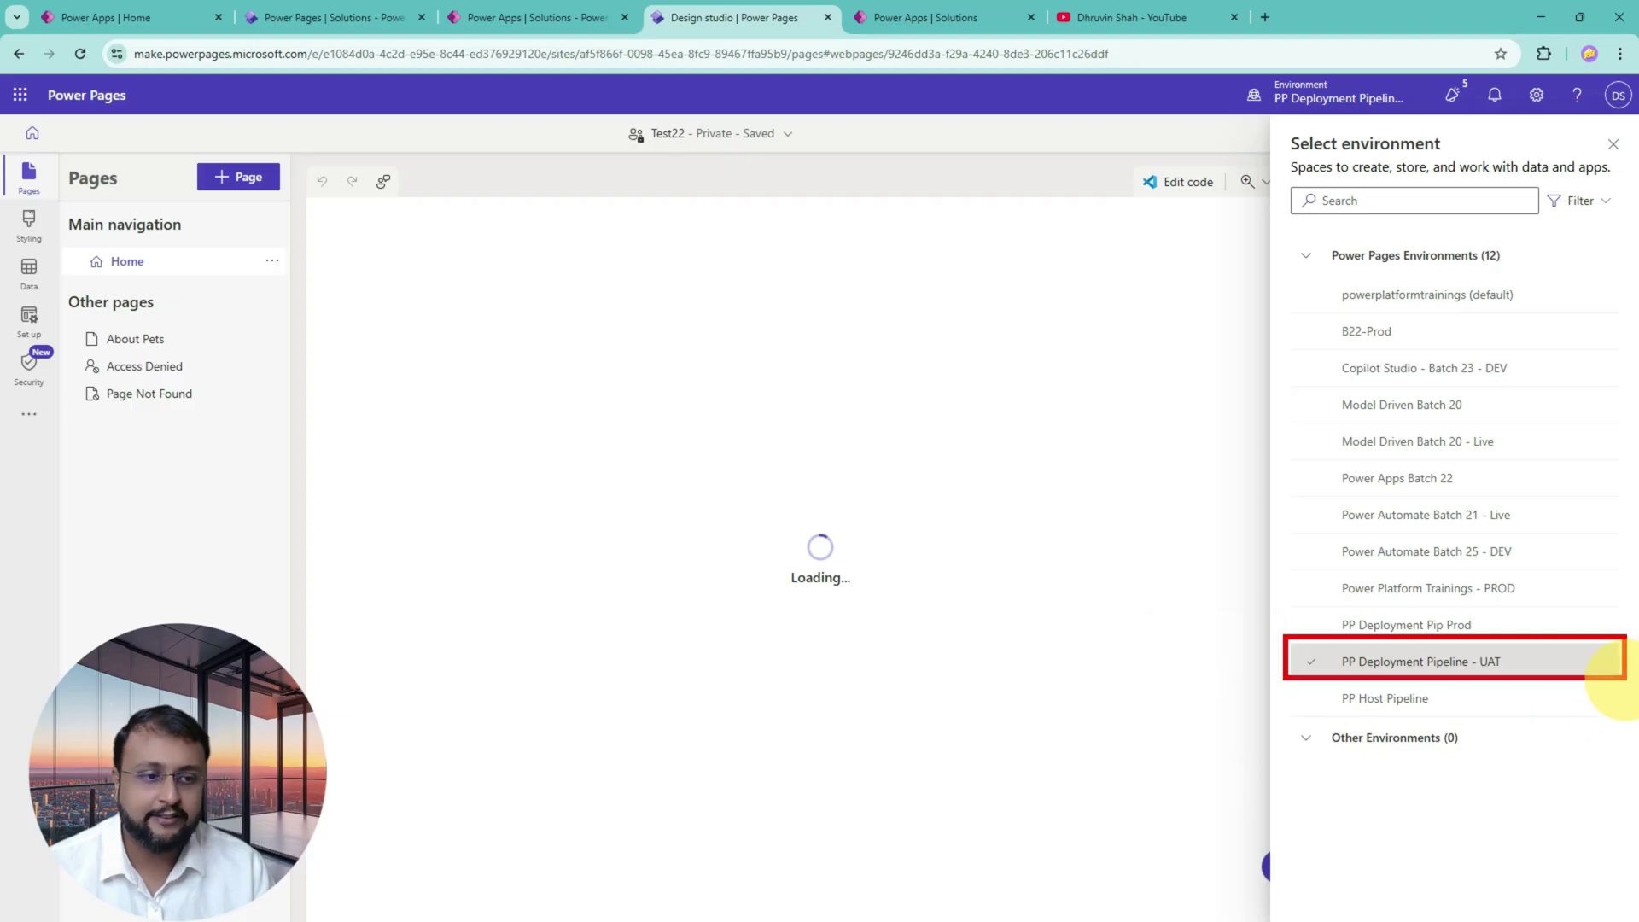
mouse_move(1178, 660)
mouse_down()
mouse_move(1270, 651)
mouse_move(1233, 684)
mouse_up()
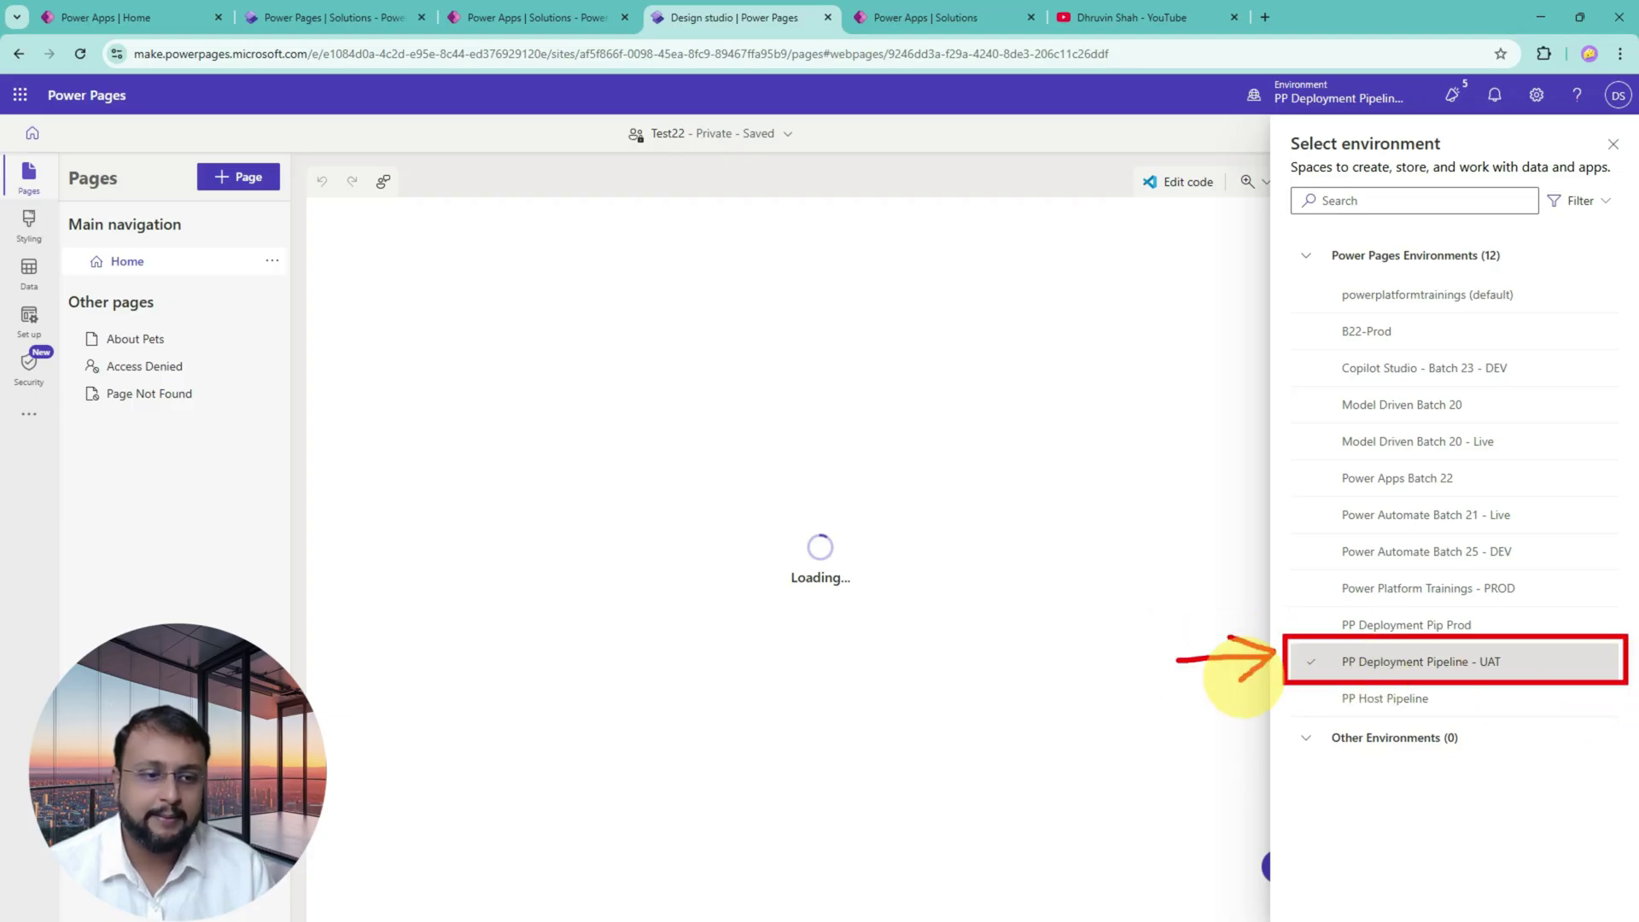
click(1614, 144)
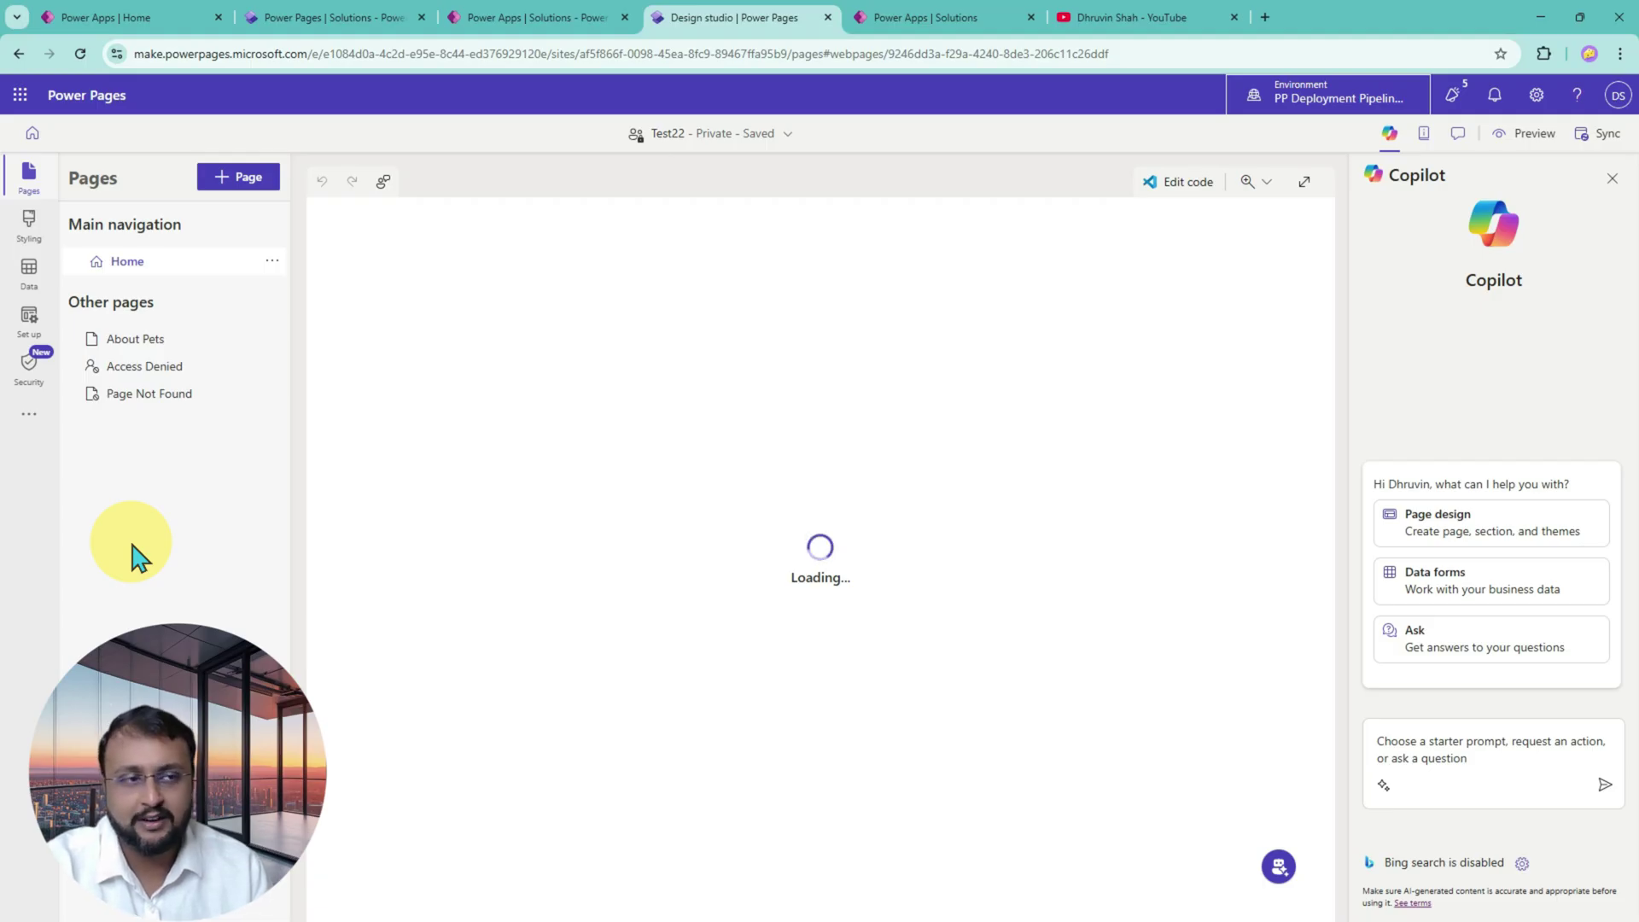
- Return to the Power Pages home page and find the Test22 - test221 site among the inactive sites
click(46, 138)
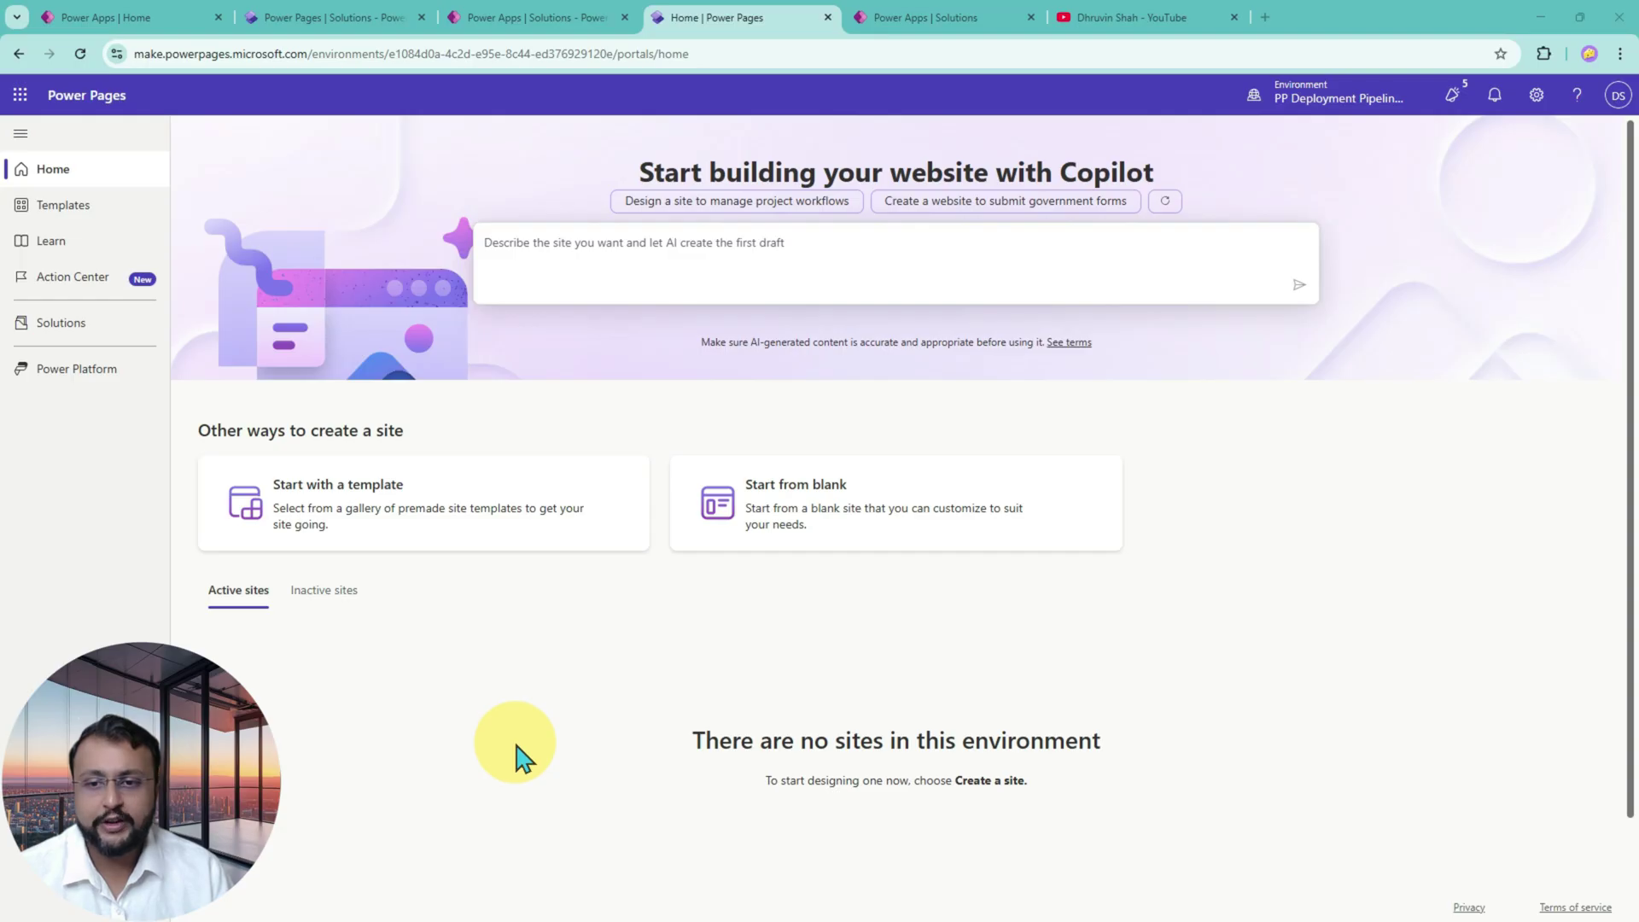
click(333, 598)
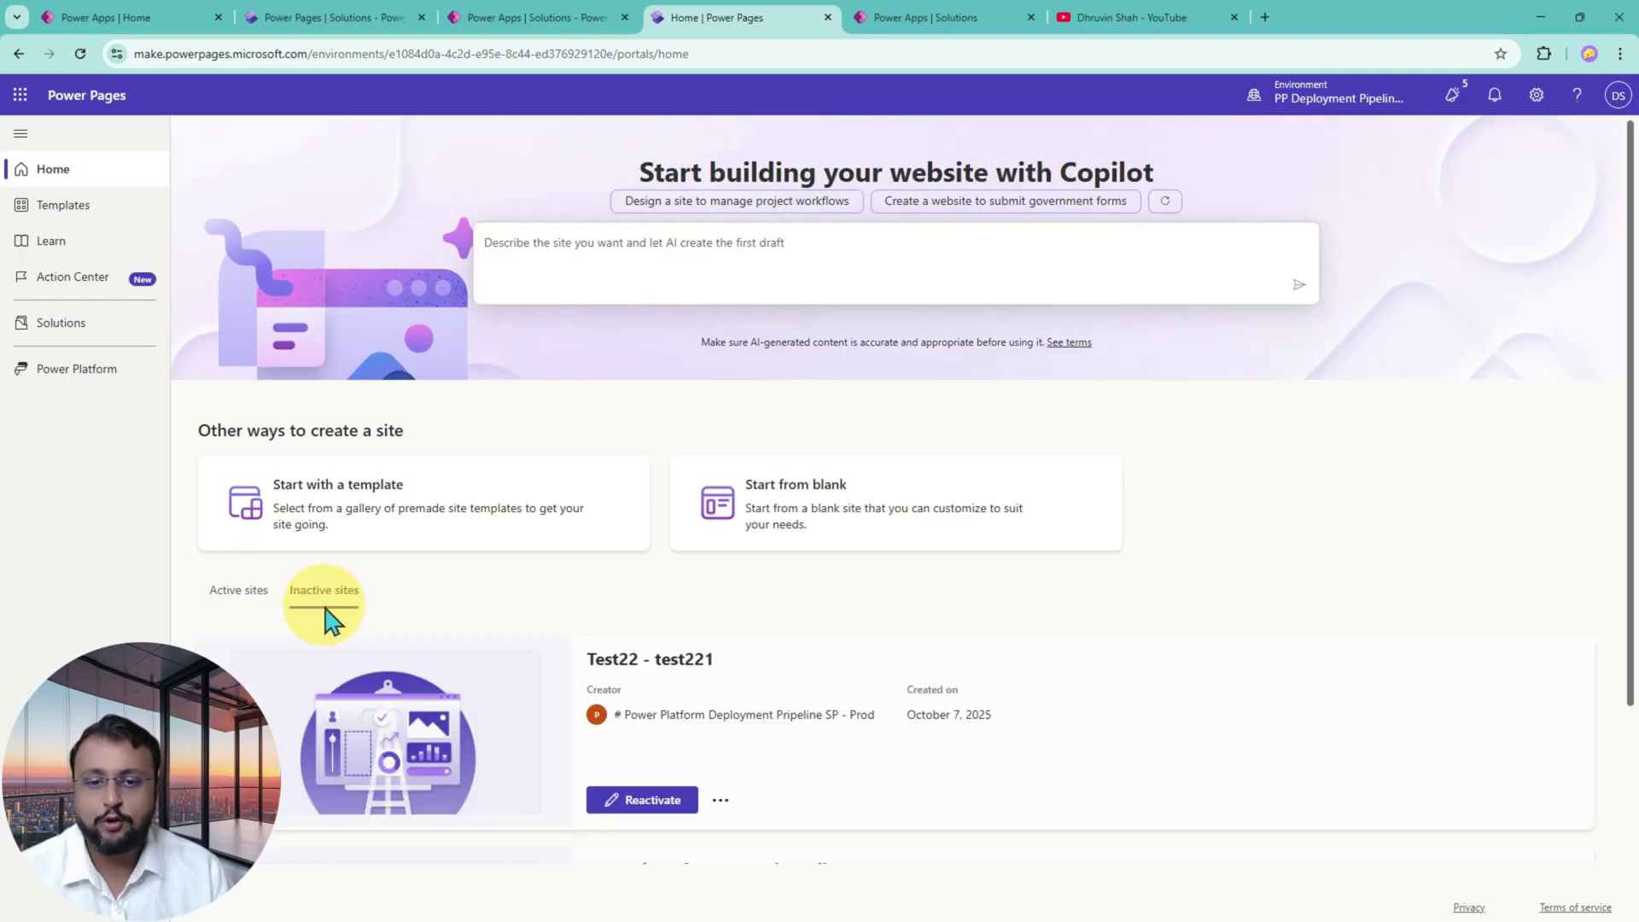
scroll(232, 654, down, 2)
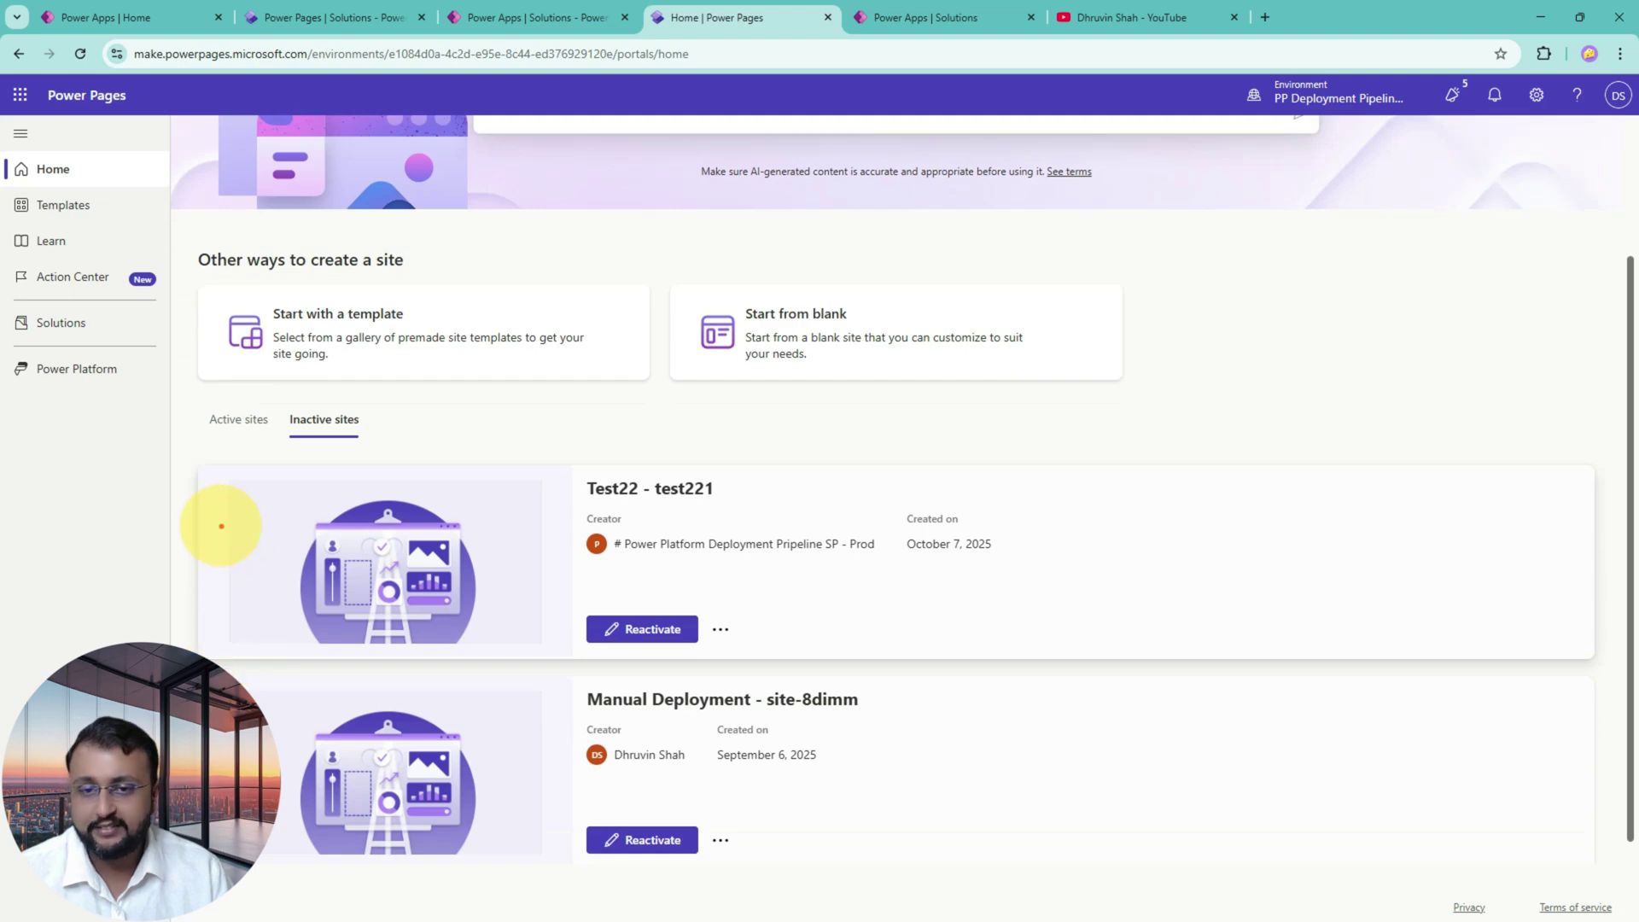
mouse_move(176, 447)
mouse_down()
mouse_move(1594, 653)
mouse_move(1611, 670)
mouse_up()
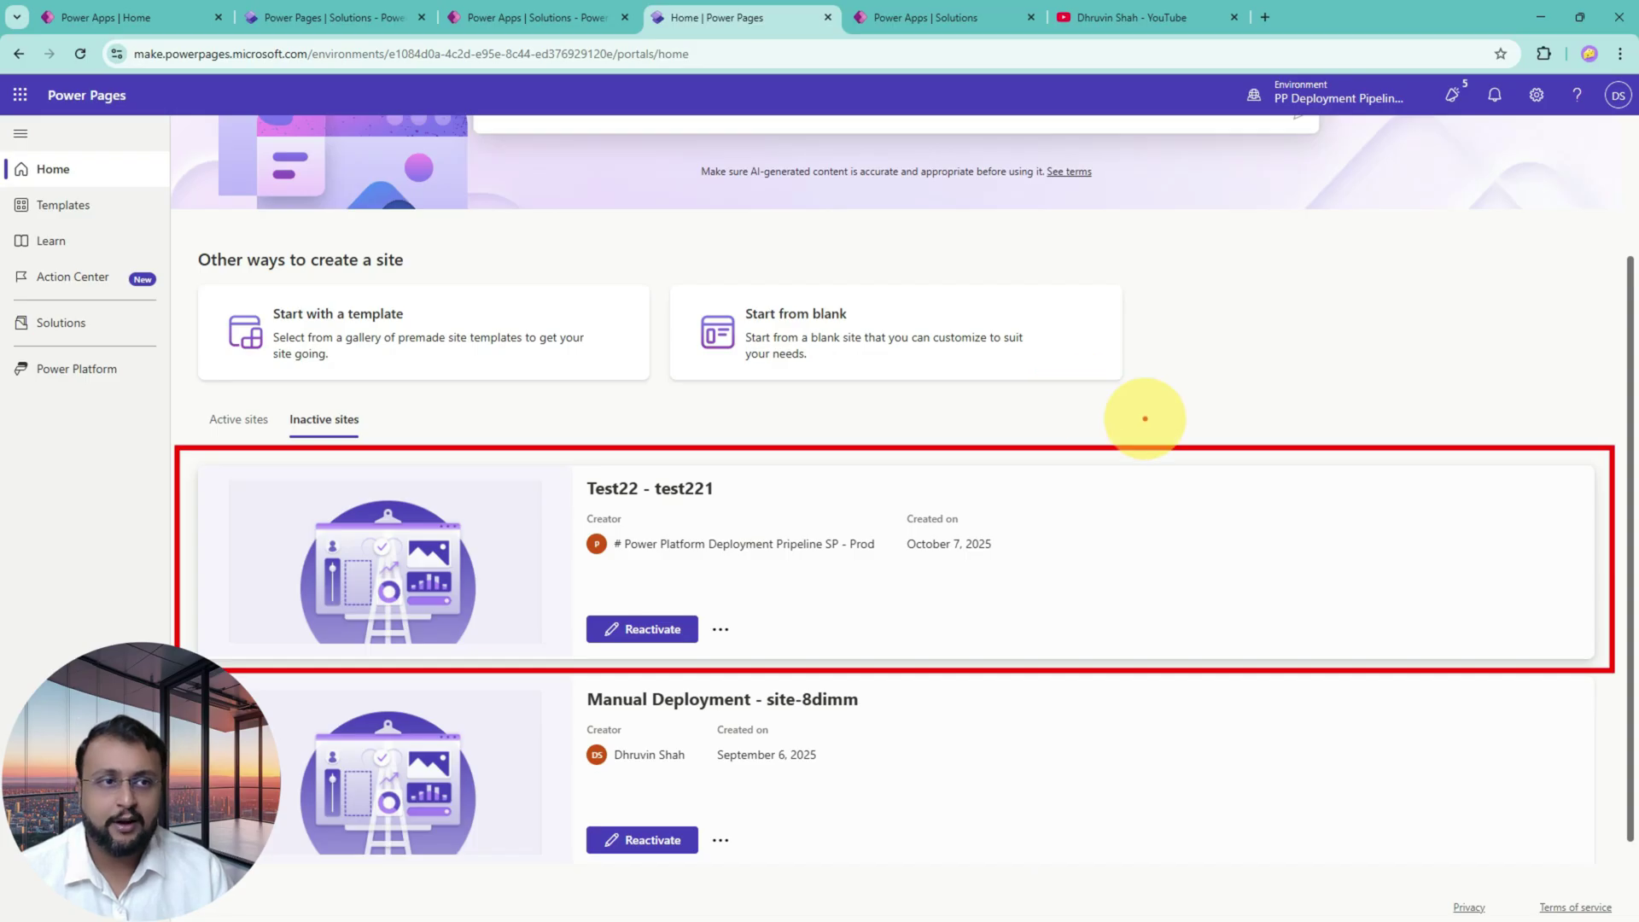
mouse_move(1200, 310)
mouse_down()
mouse_move(1172, 412)
mouse_move(1192, 413)
mouse_move(1185, 433)
mouse_move(1230, 386)
mouse_up()
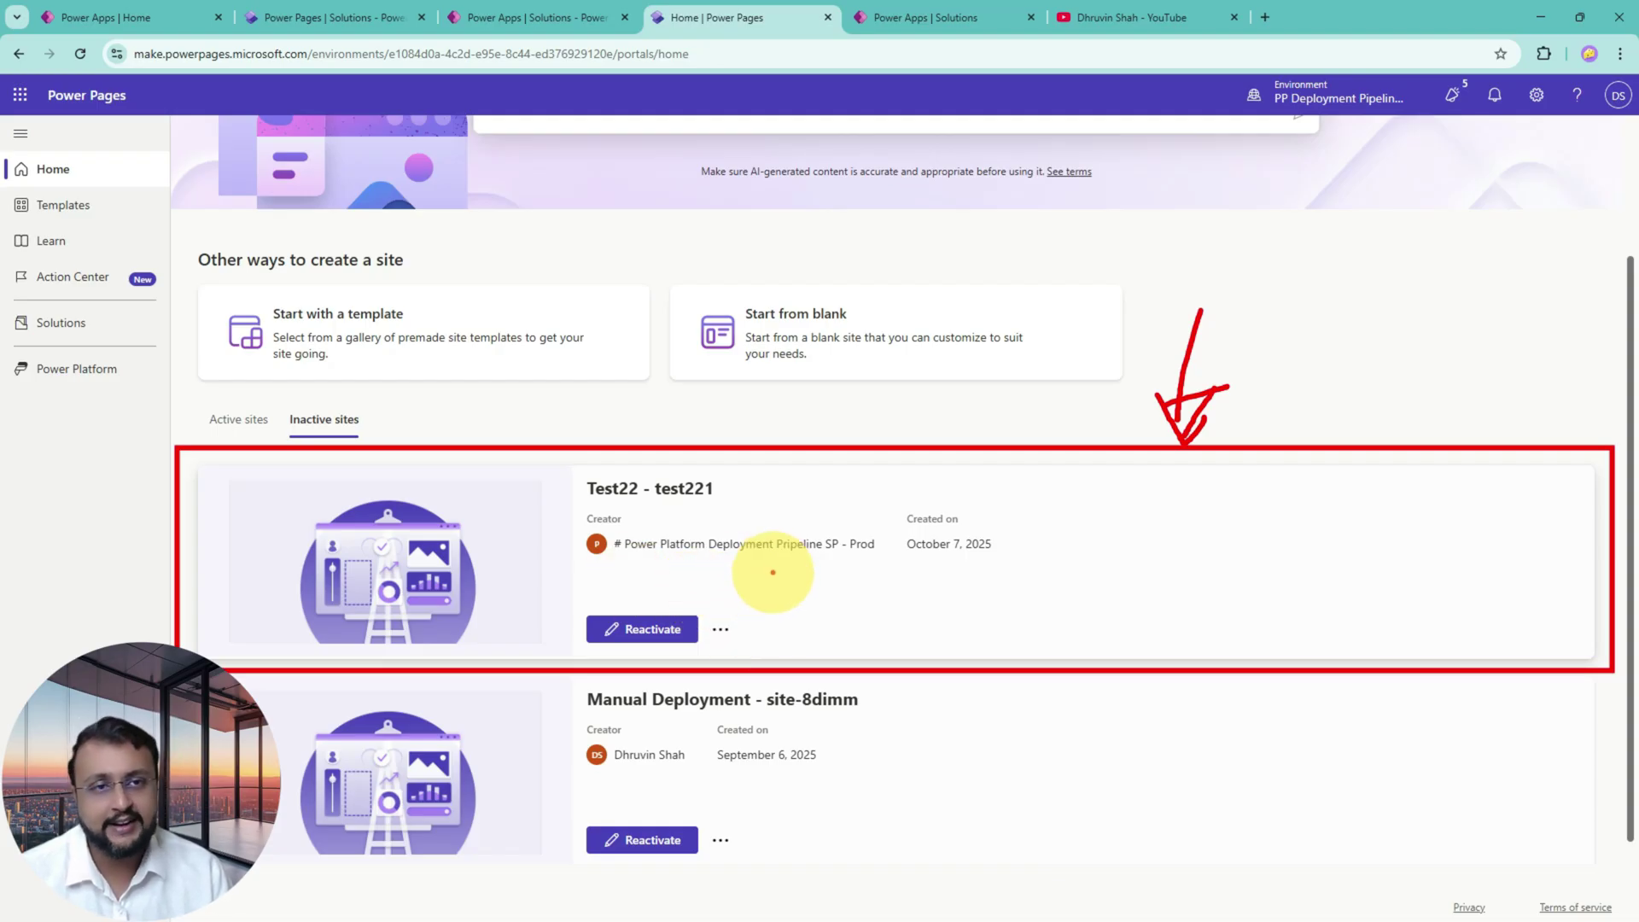
mouse_move(589, 510)
mouse_down()
mouse_move(677, 502)
mouse_move(656, 466)
mouse_move(587, 484)
mouse_move(591, 502)
mouse_up()
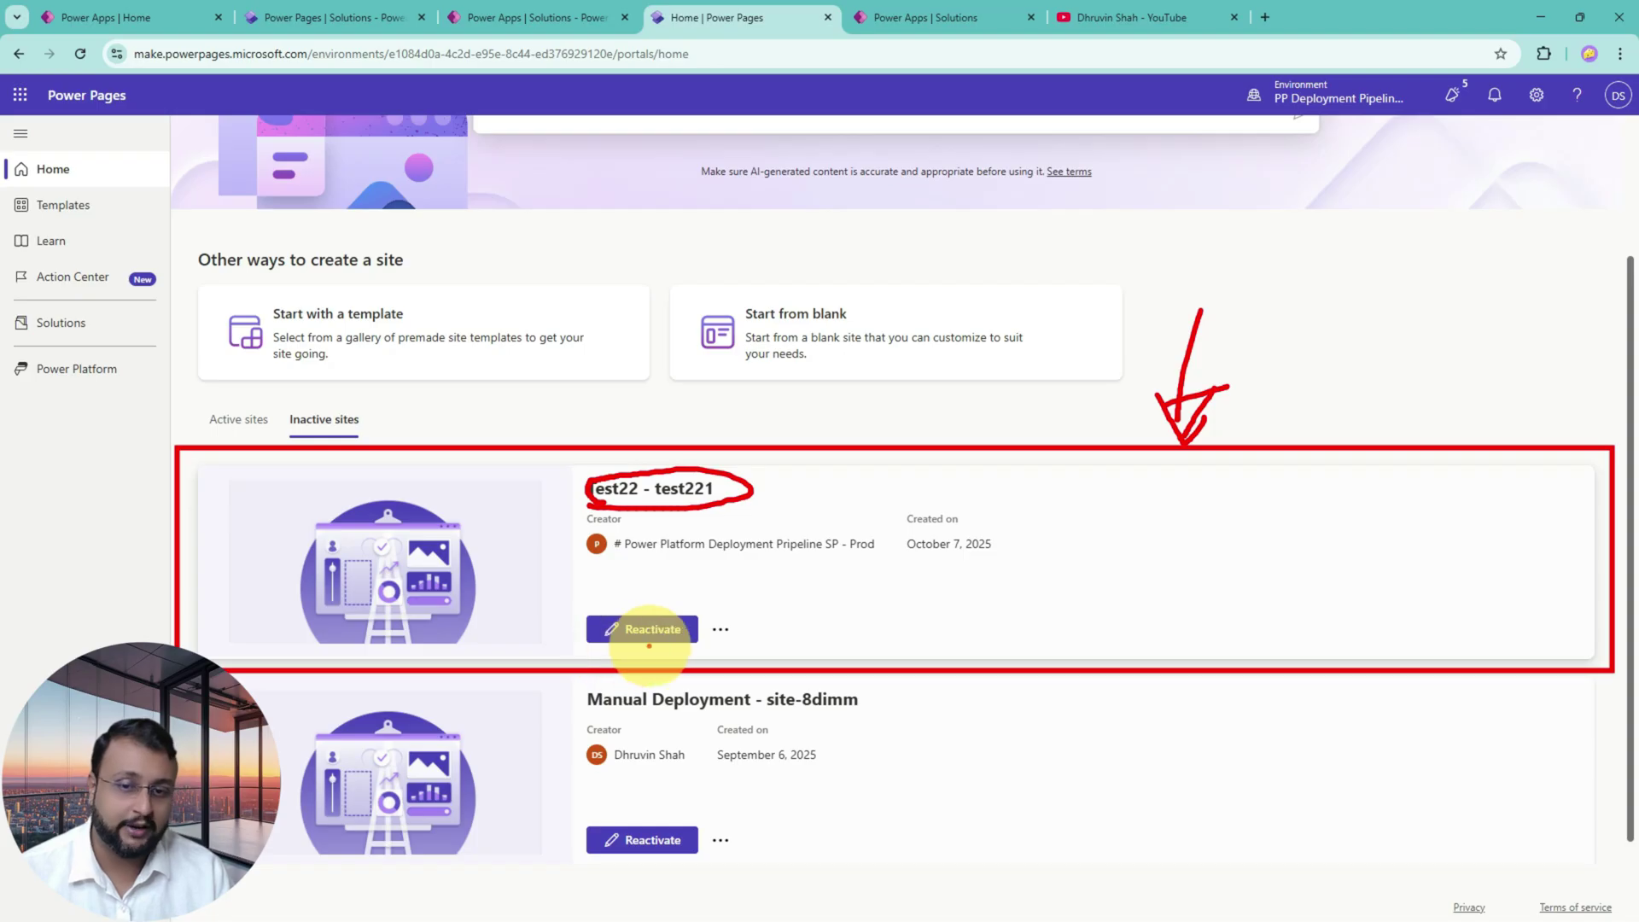
key(Escape)
- Start reactivating the Test22 - test221 site and name the reactivated website UAT22
click(663, 632)
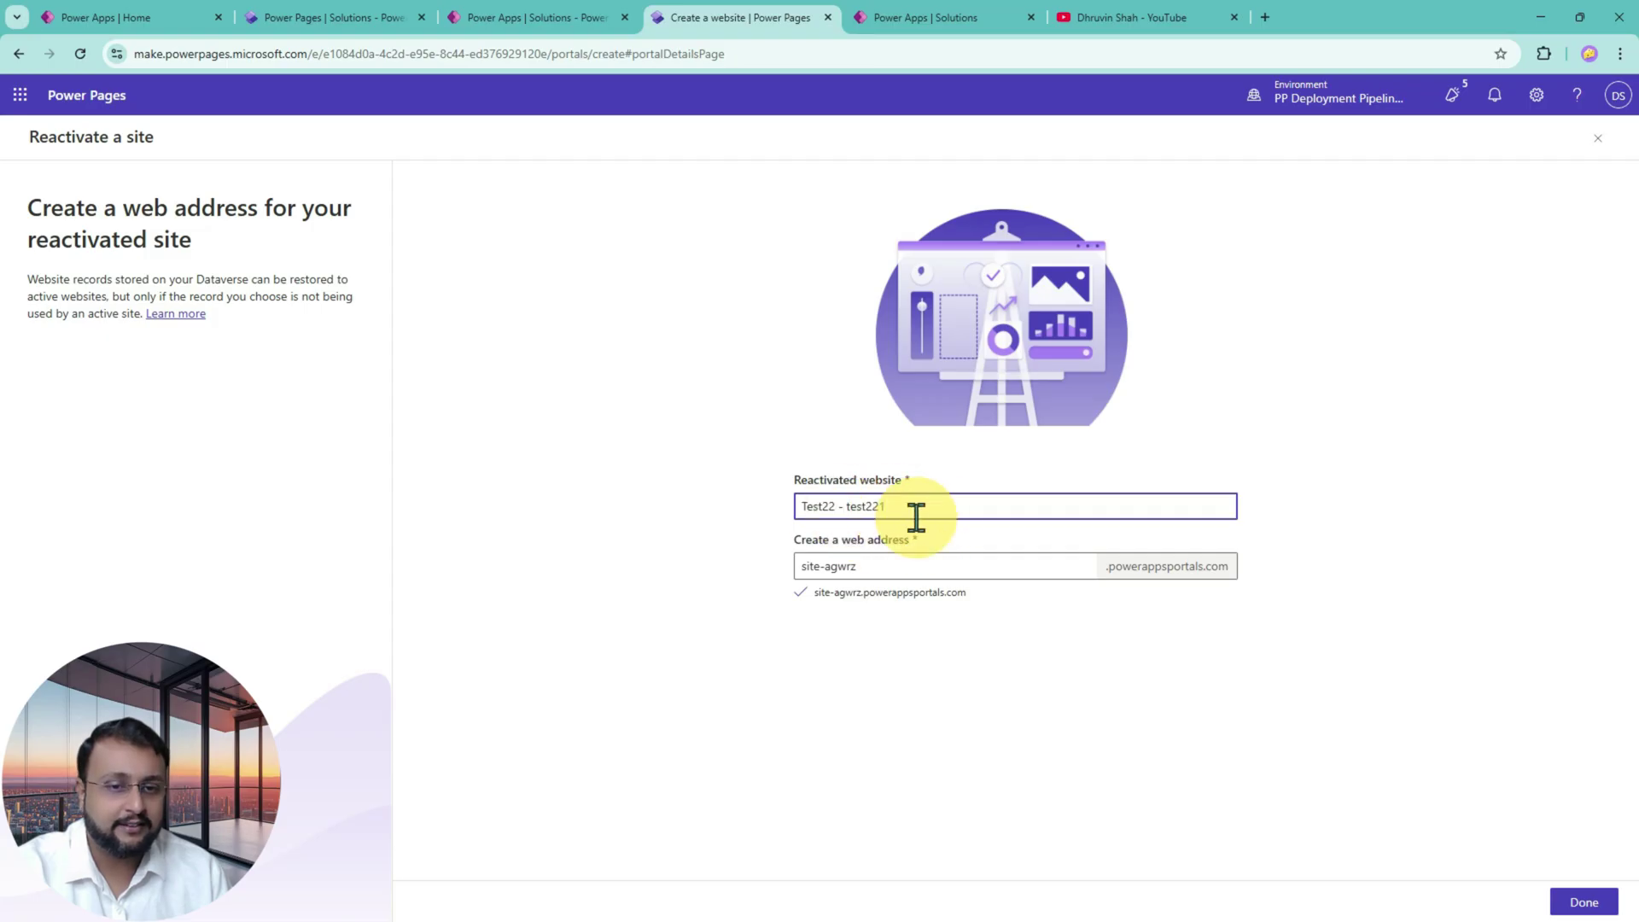
key(shift+Left)
key(shift+Left)
key(shift+Home)
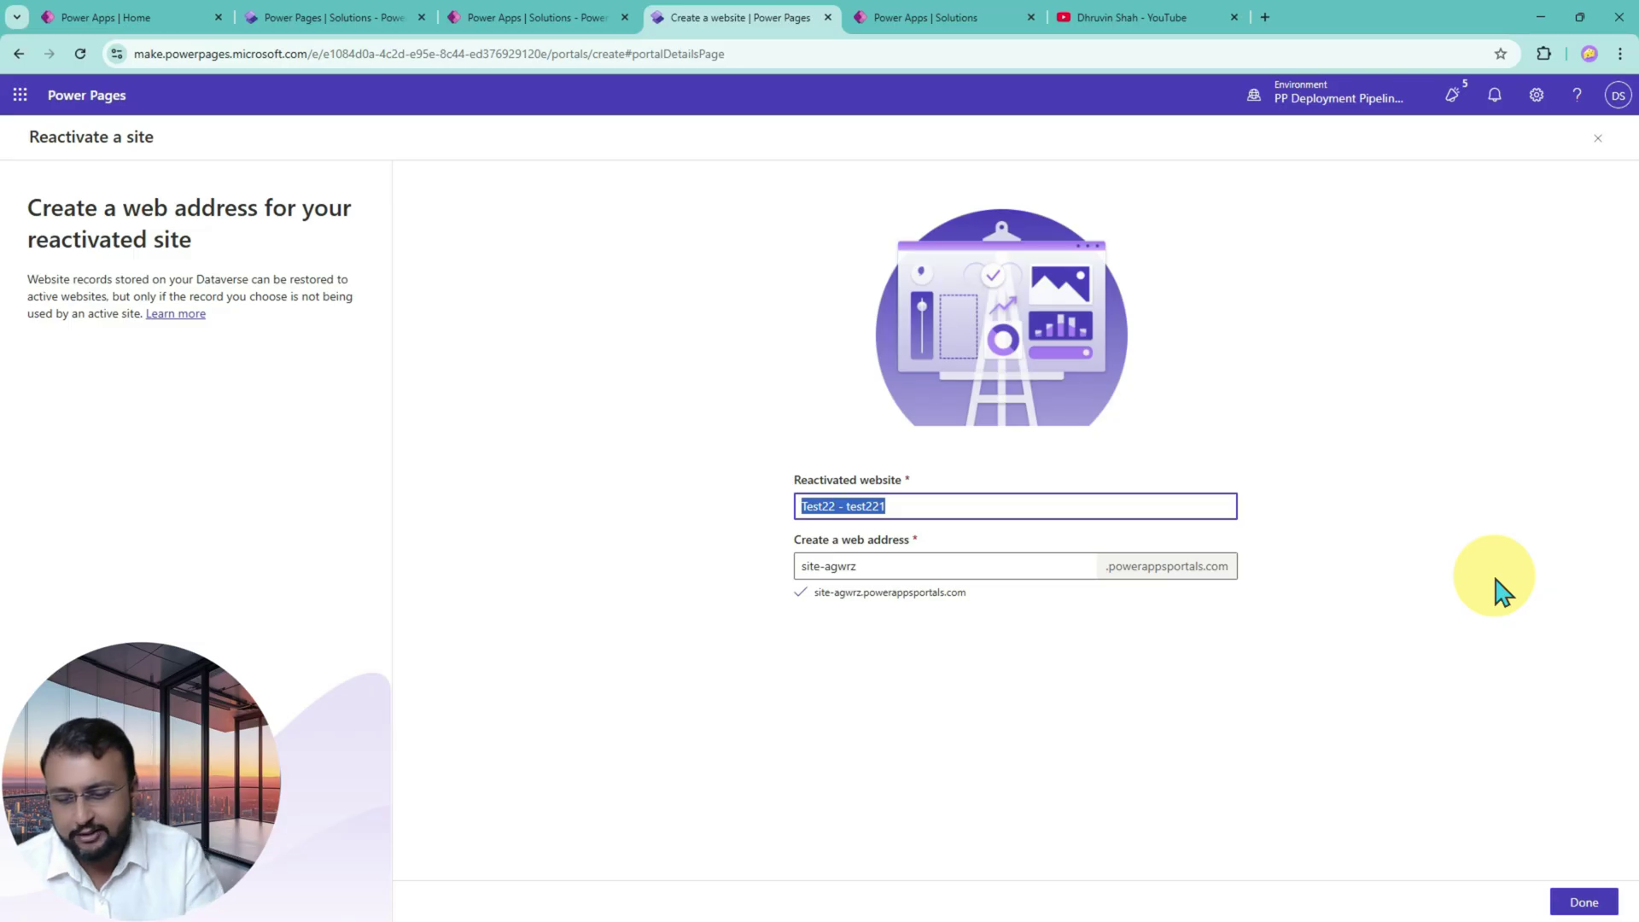
text(UA)
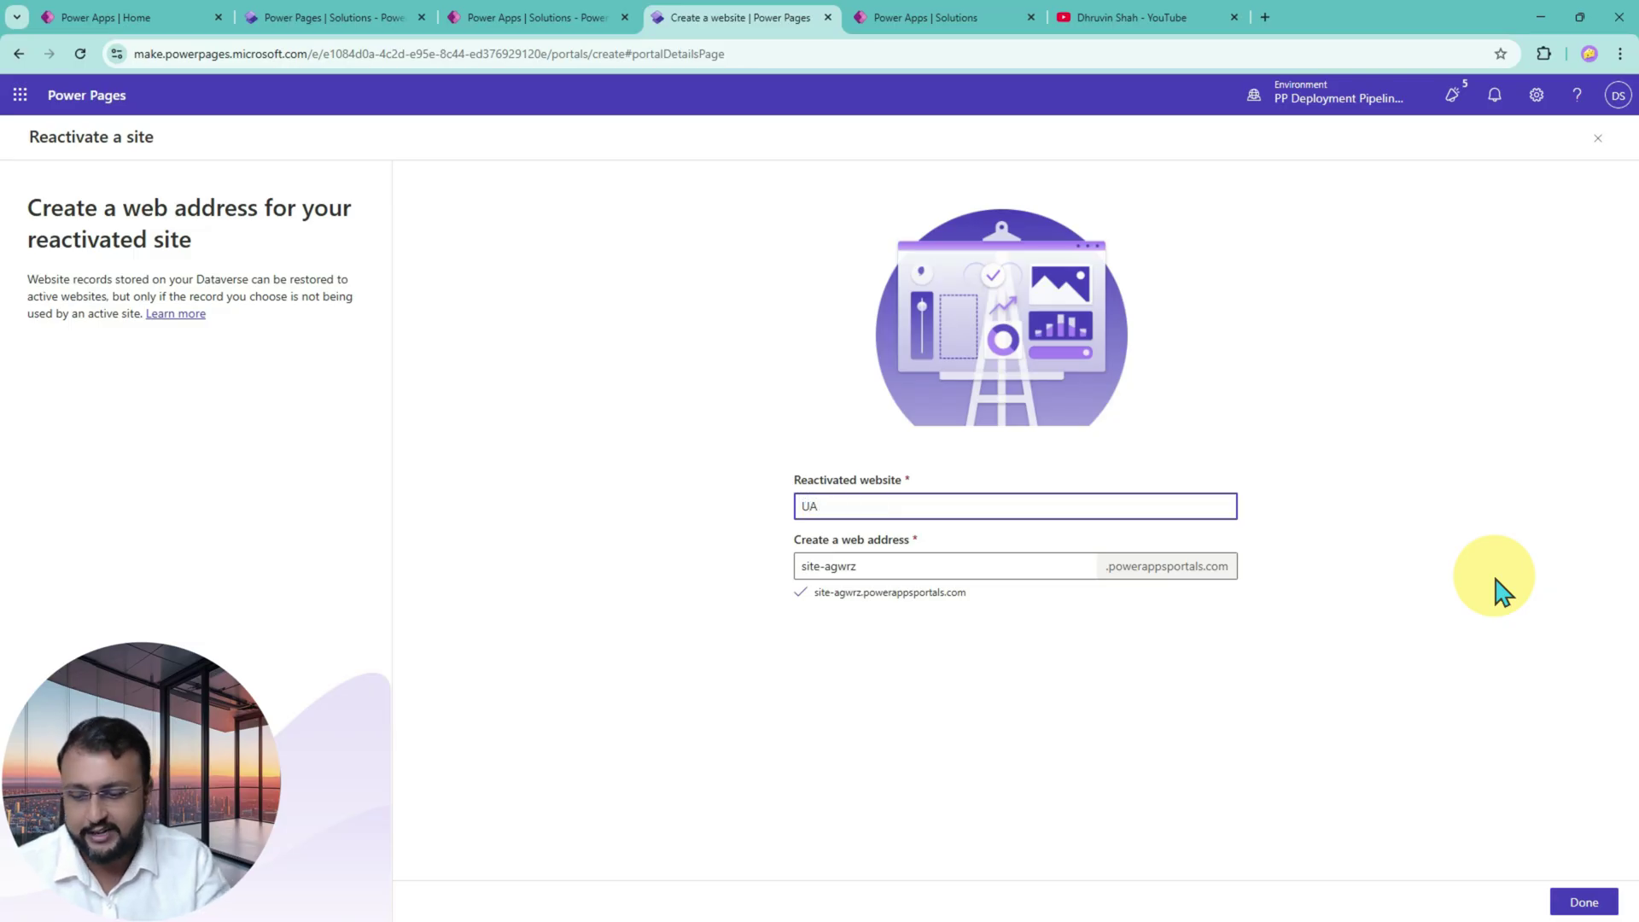
text(RT22)
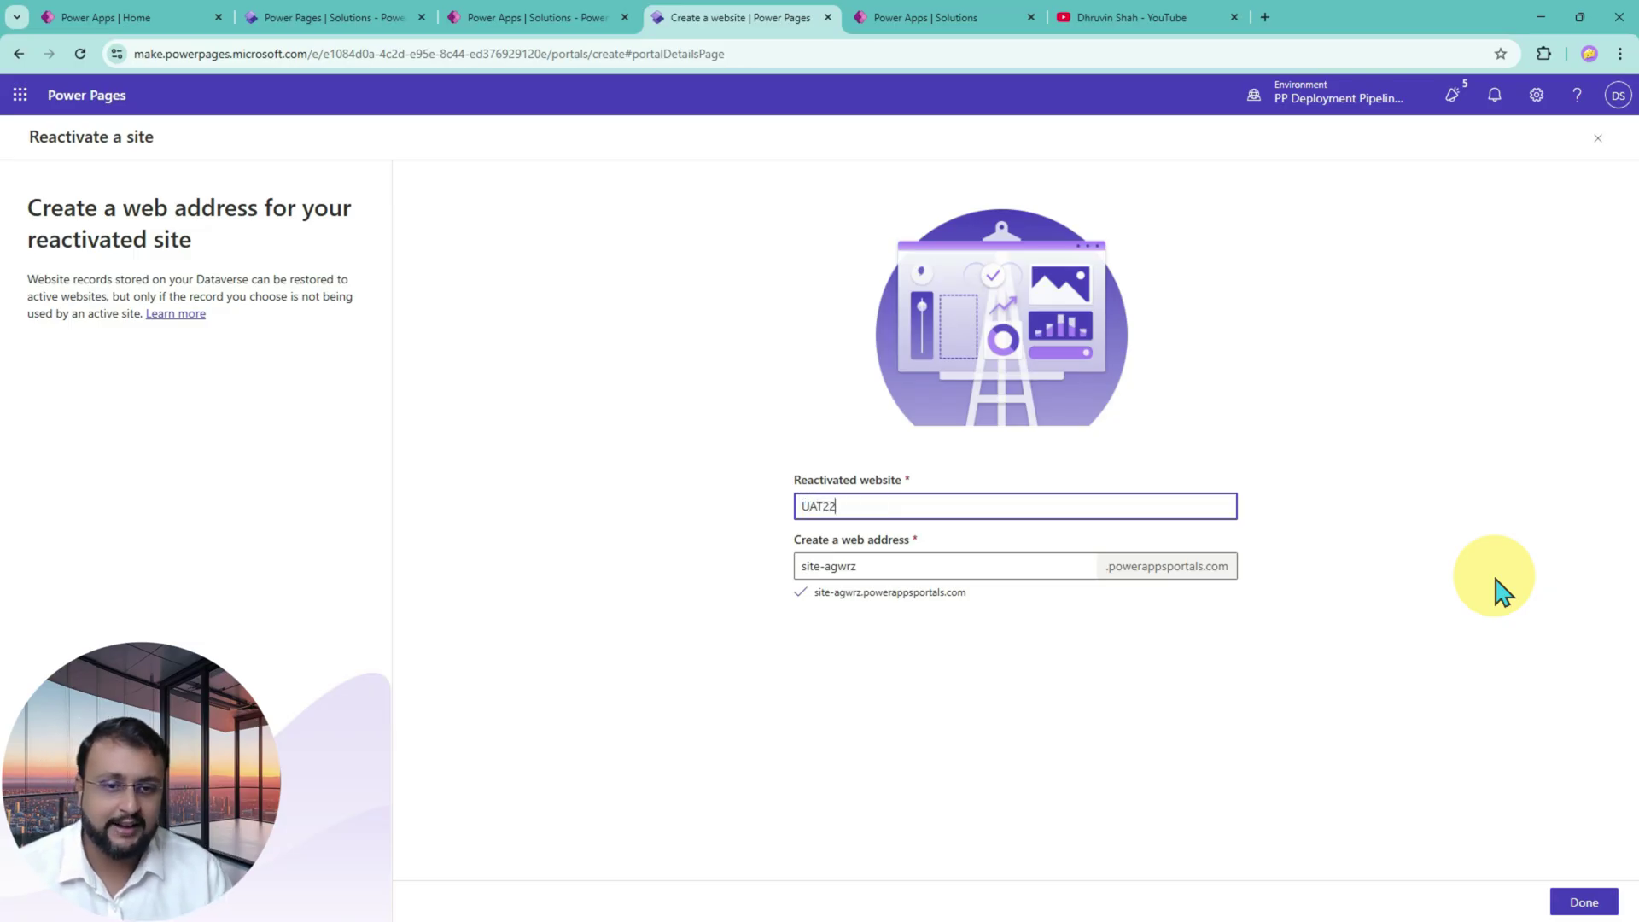
- Set the reactivated site's web address to site-uat22 and complete the reactivation
drag(824, 566, 944, 575)
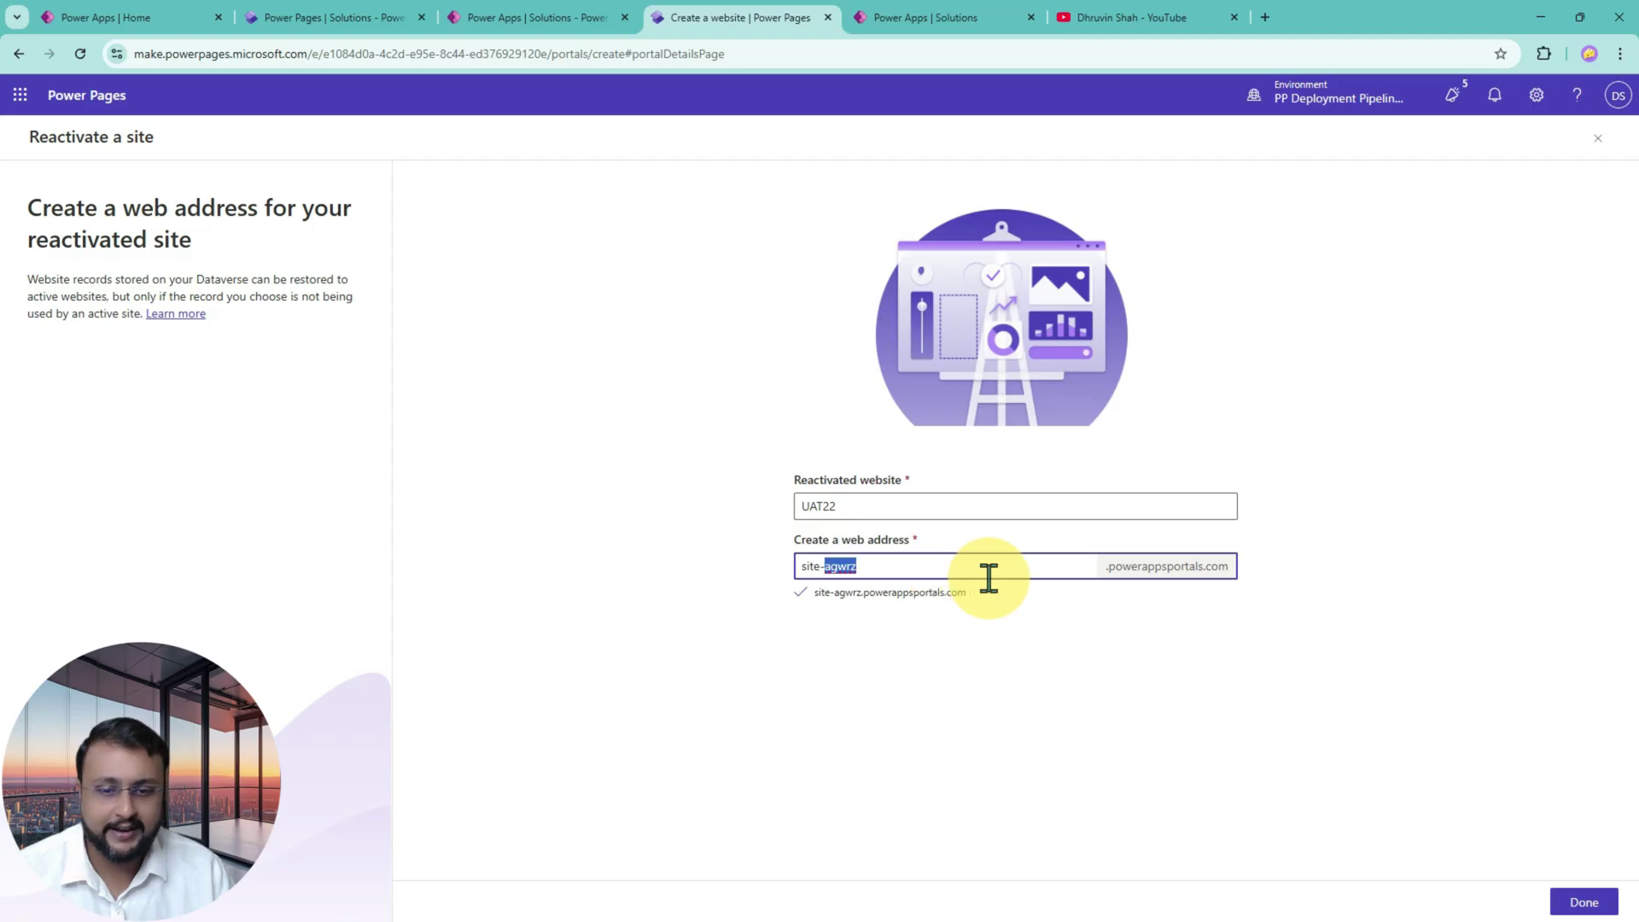
text(uat22)
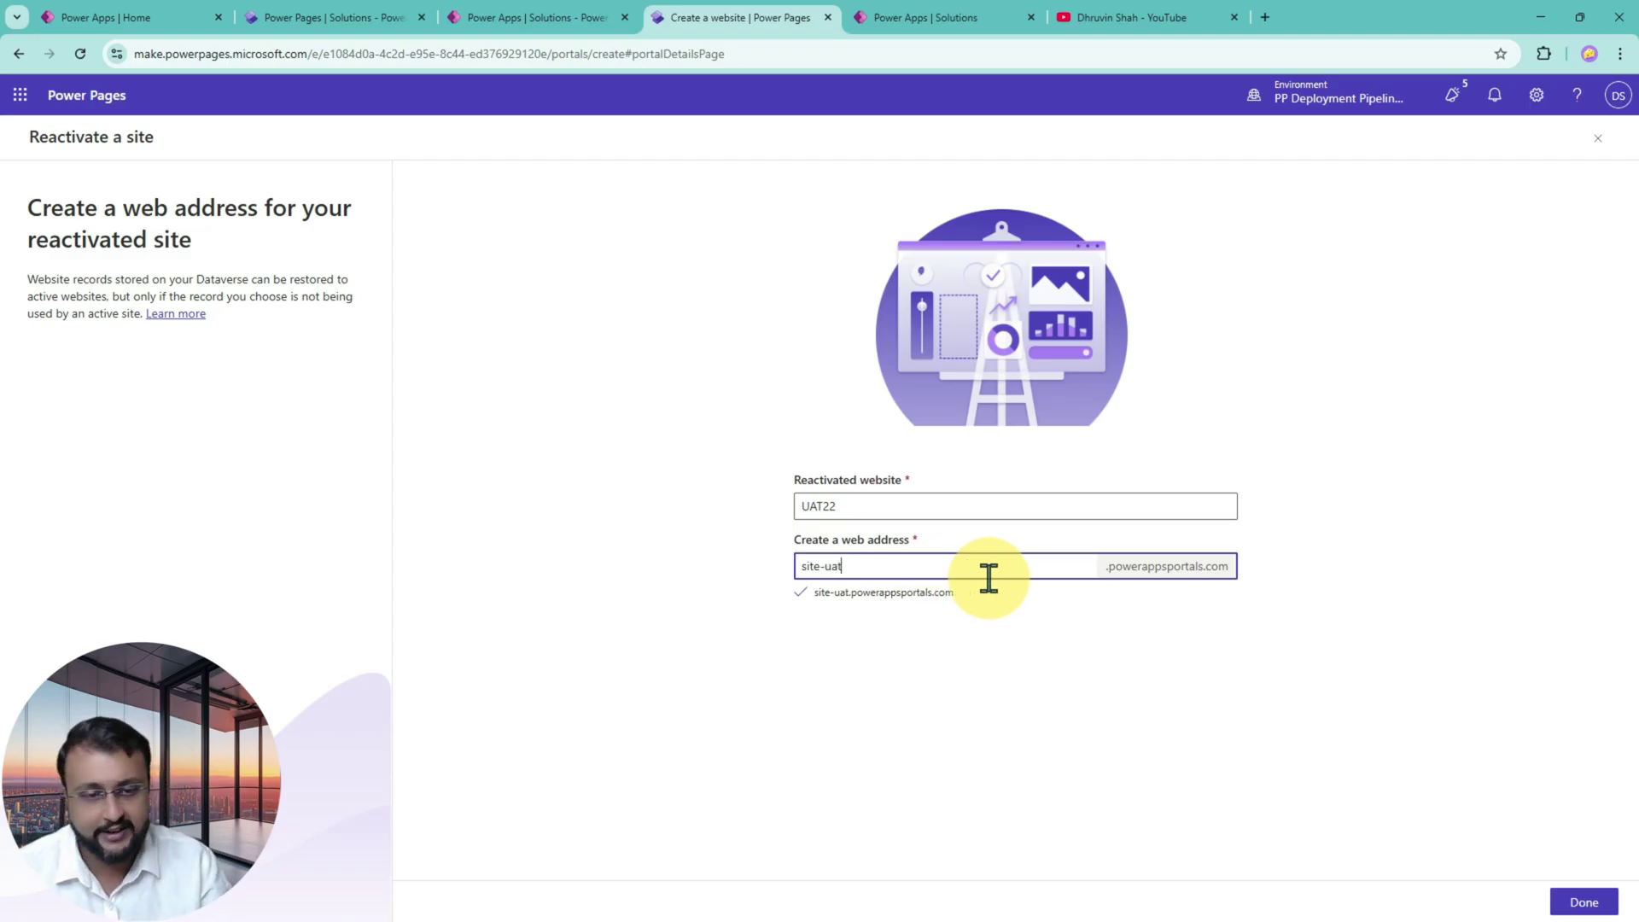
click(1158, 636)
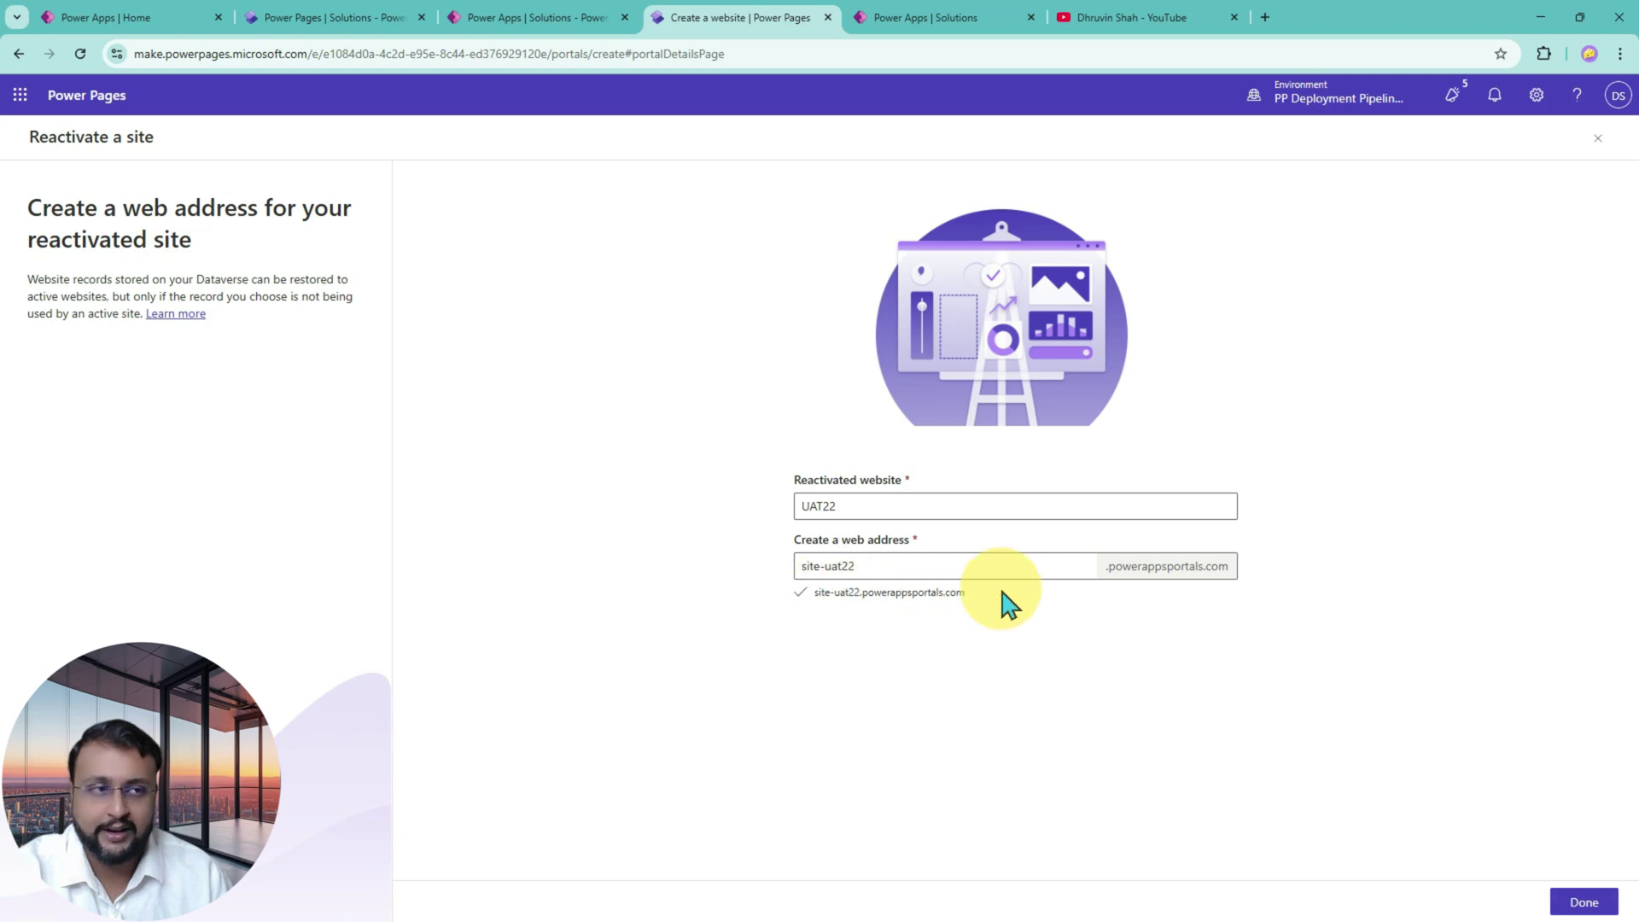
click(1587, 905)
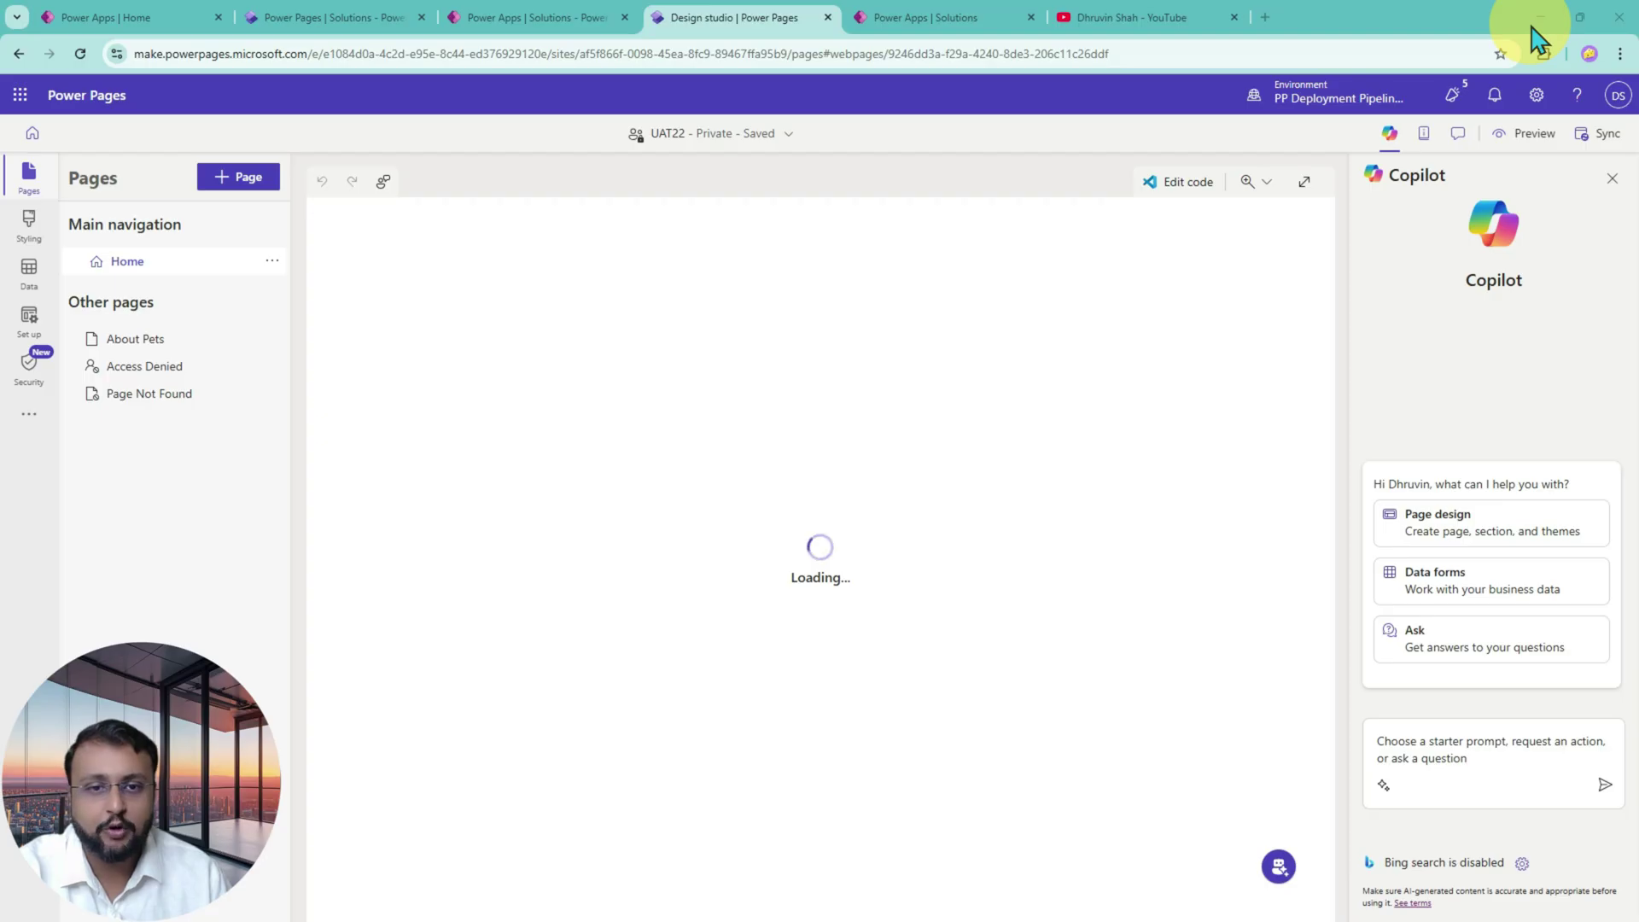
- Open the About Pets page of the UAT22 site to check its deployed content
click(256, 341)
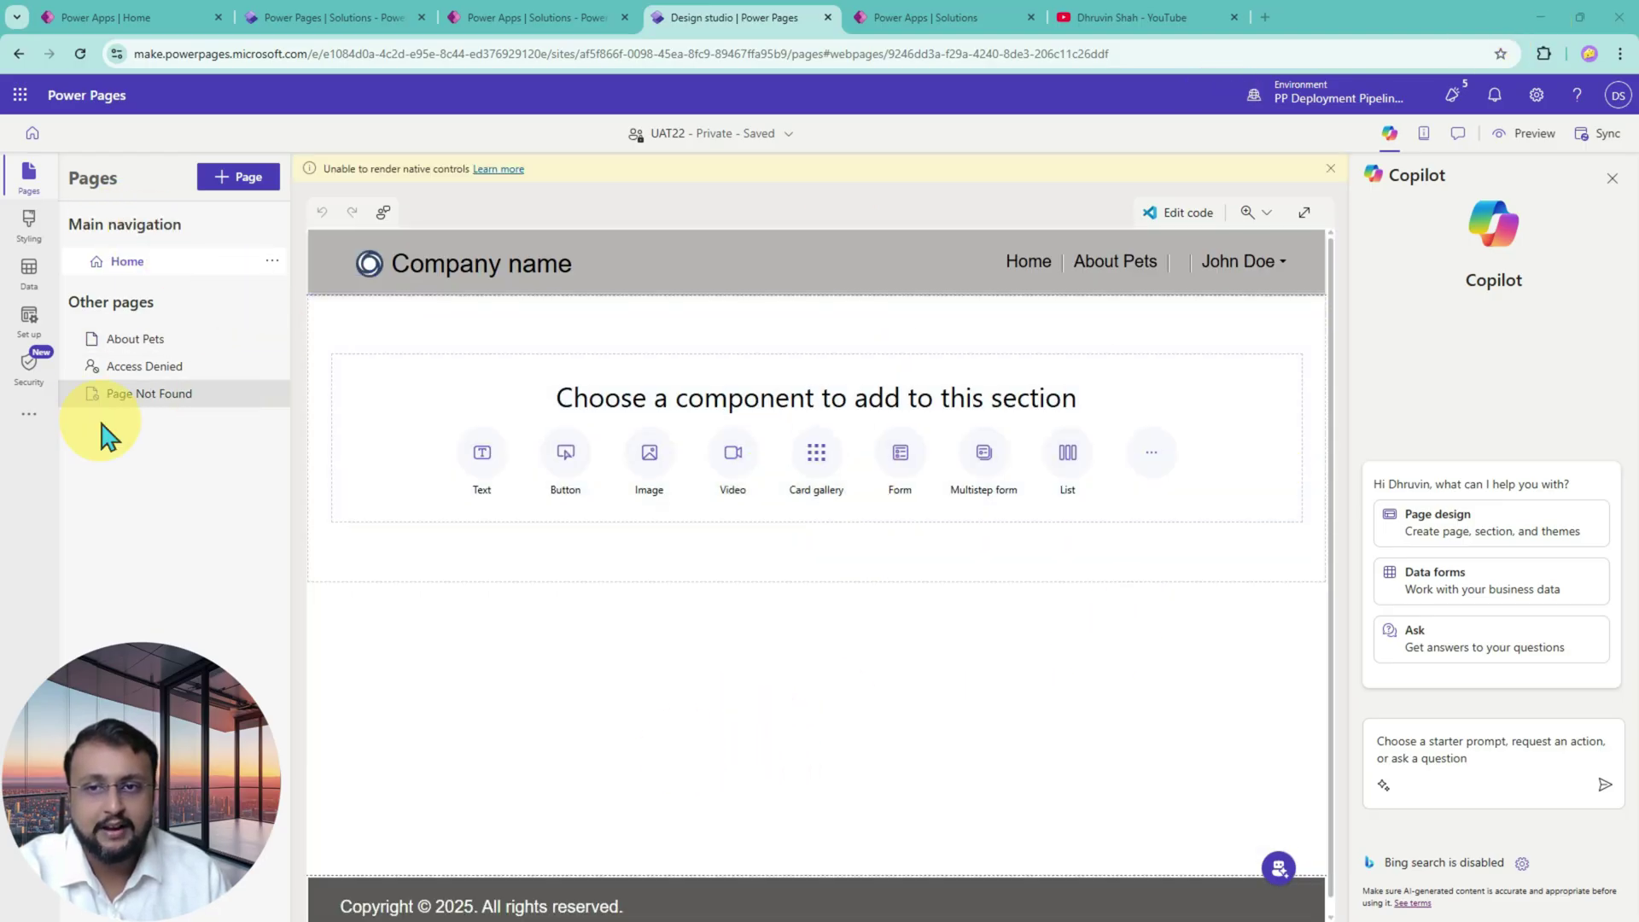
click(195, 346)
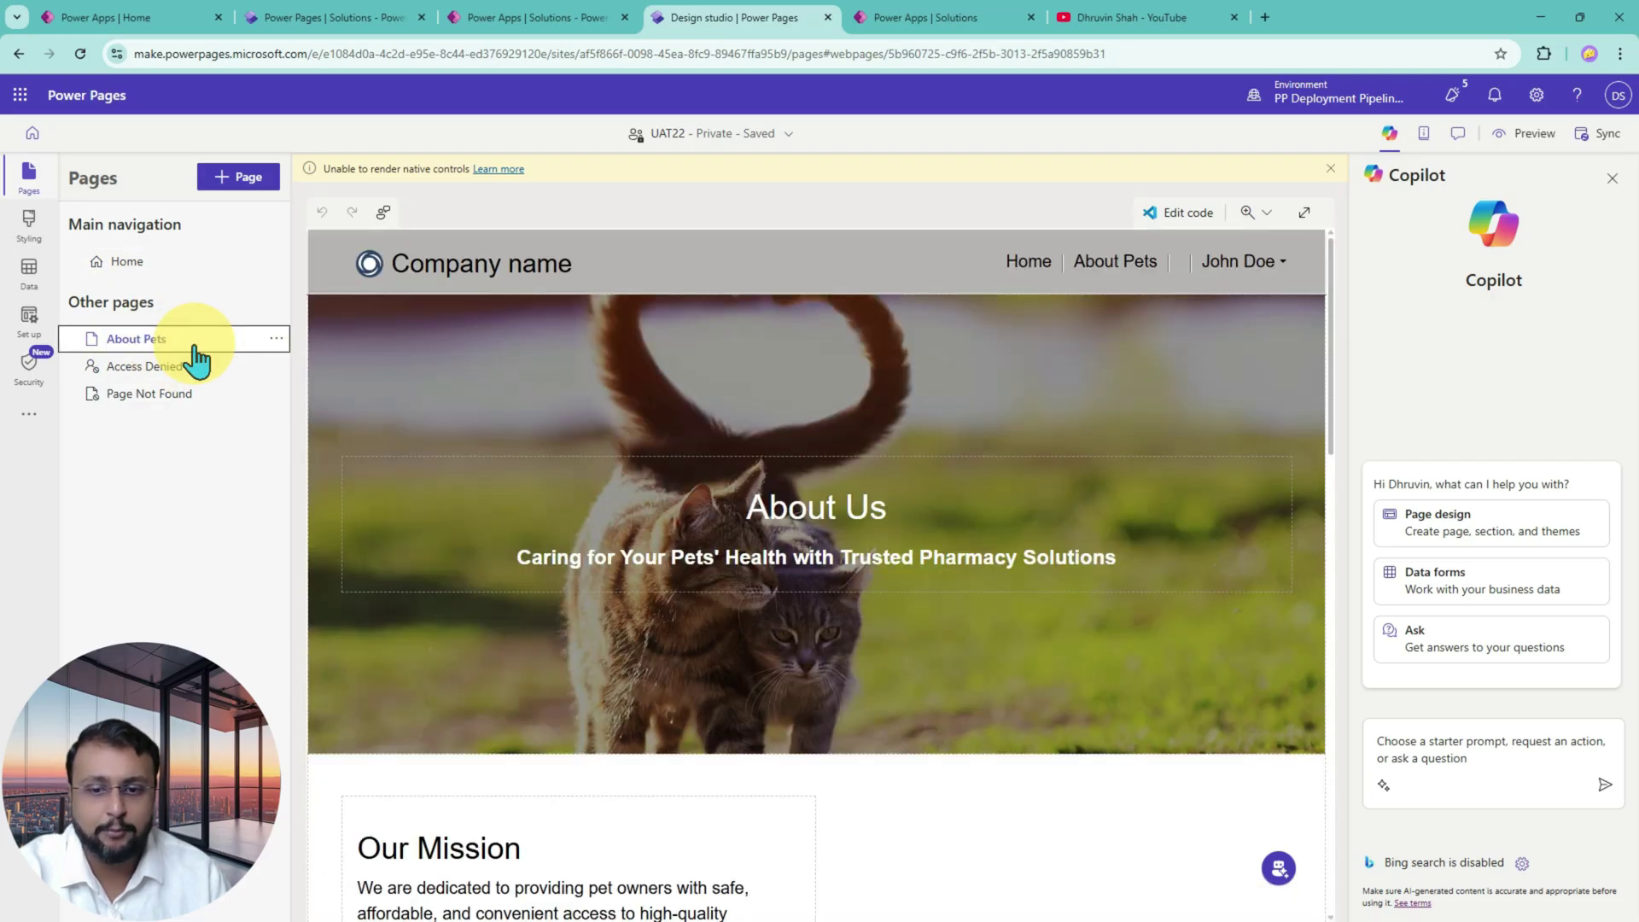
- Sync the UAT22 site's latest changes and preview its About Pets page in the browser
click(1607, 137)
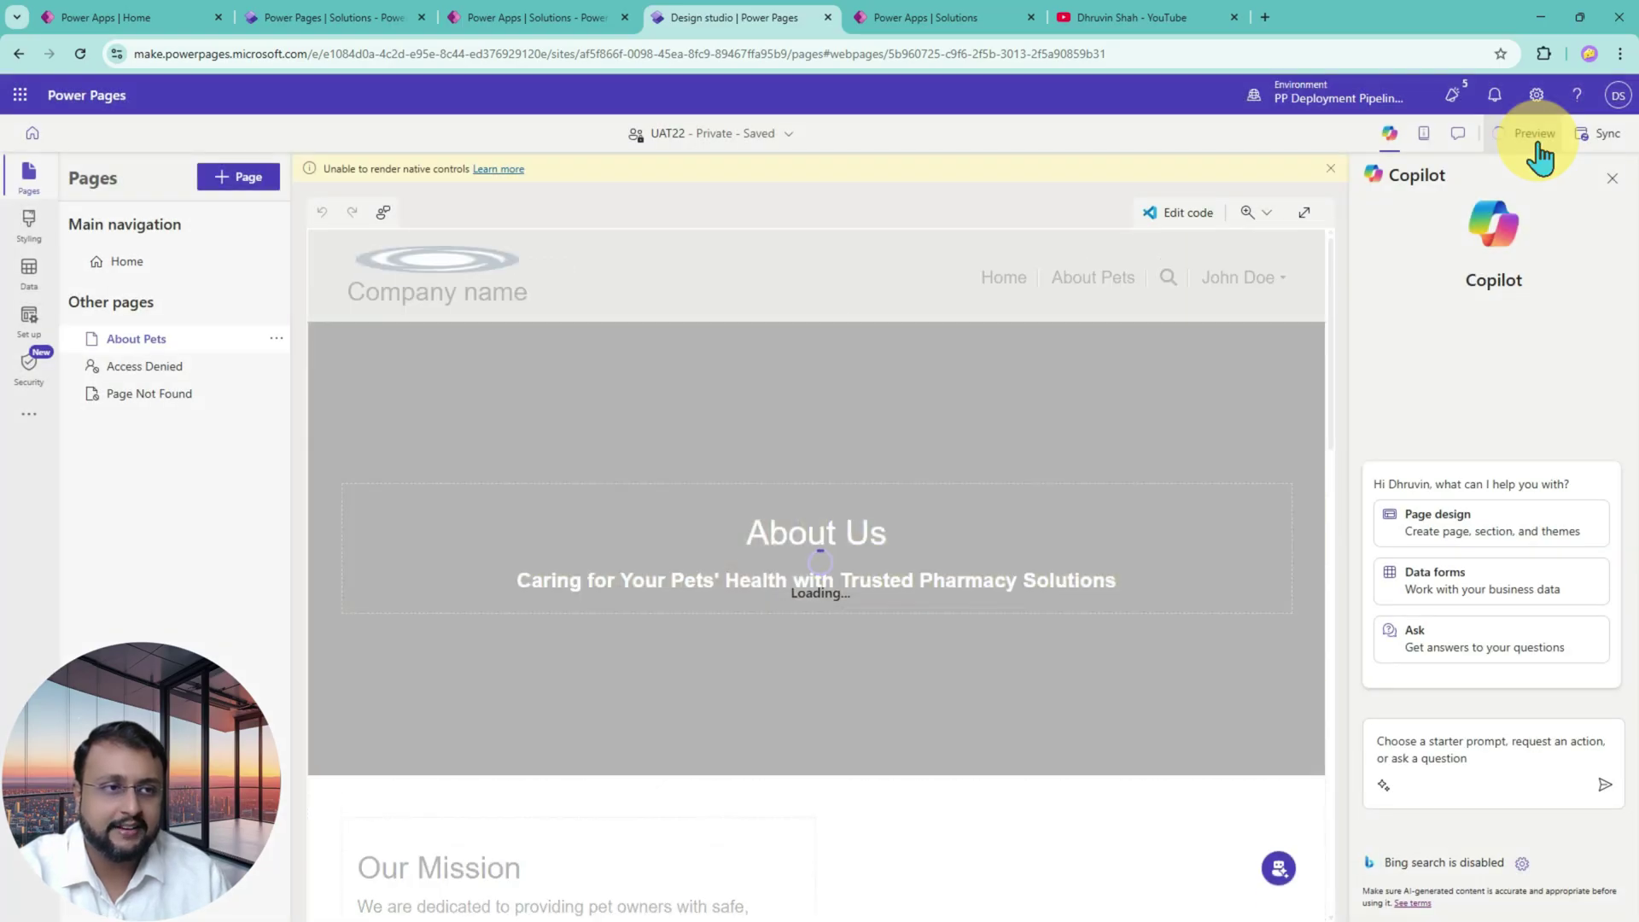
click(1538, 147)
click(1515, 171)
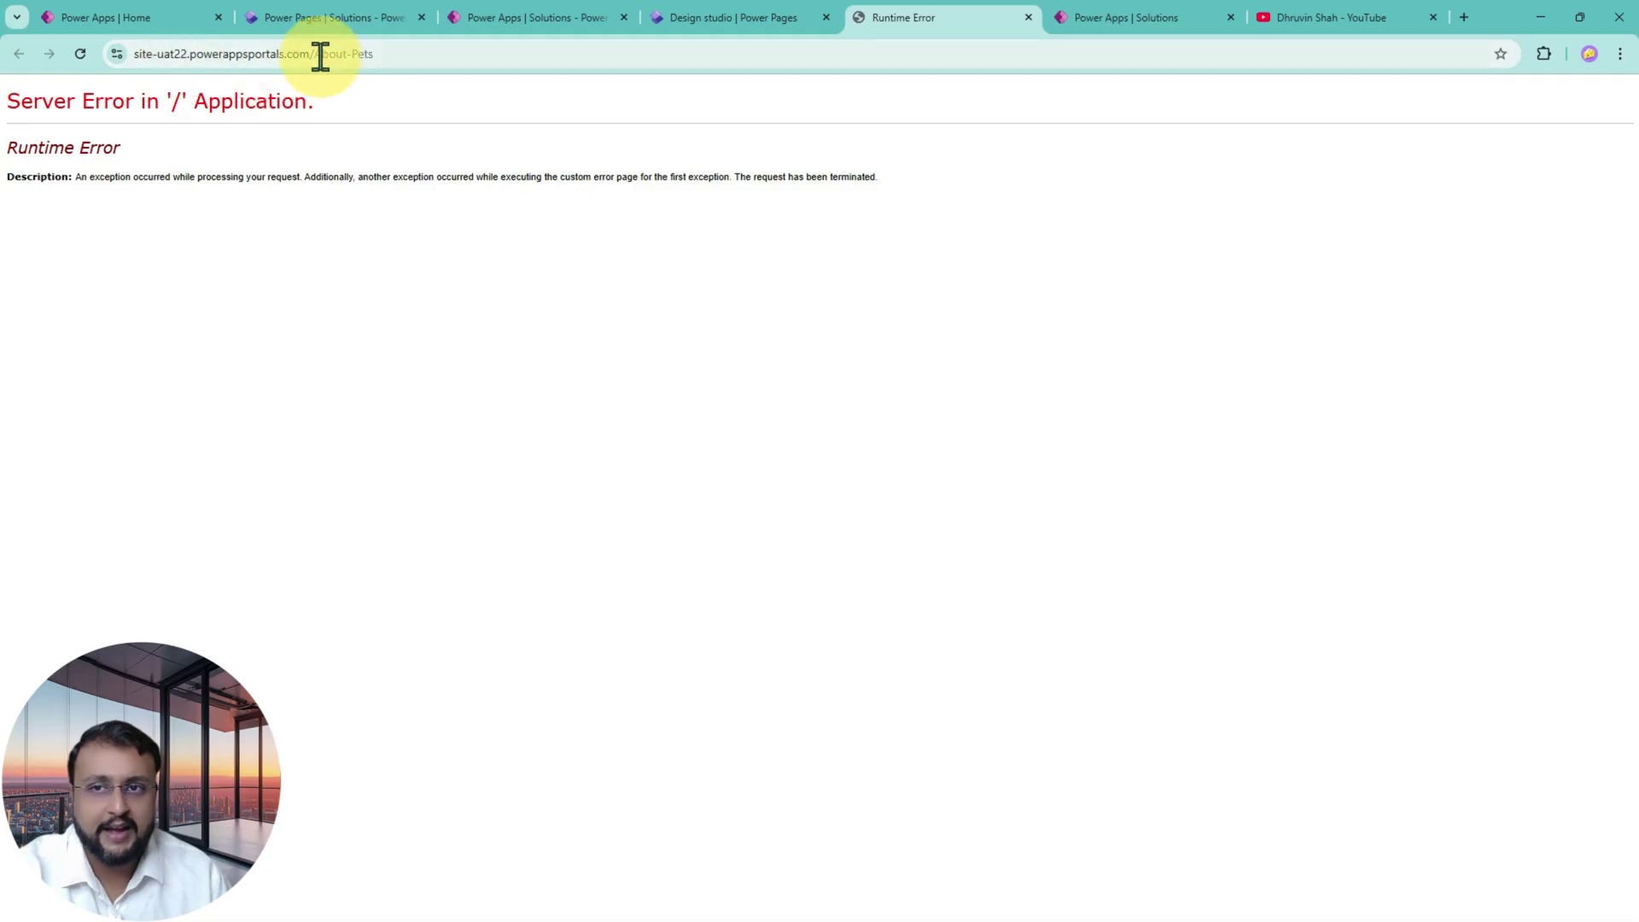
- Load the UAT22 site's root address site-uat22.powerappsportals.com without the About-Pets path, and reload it once more
drag(341, 54, 377, 63)
key(BackSpace)
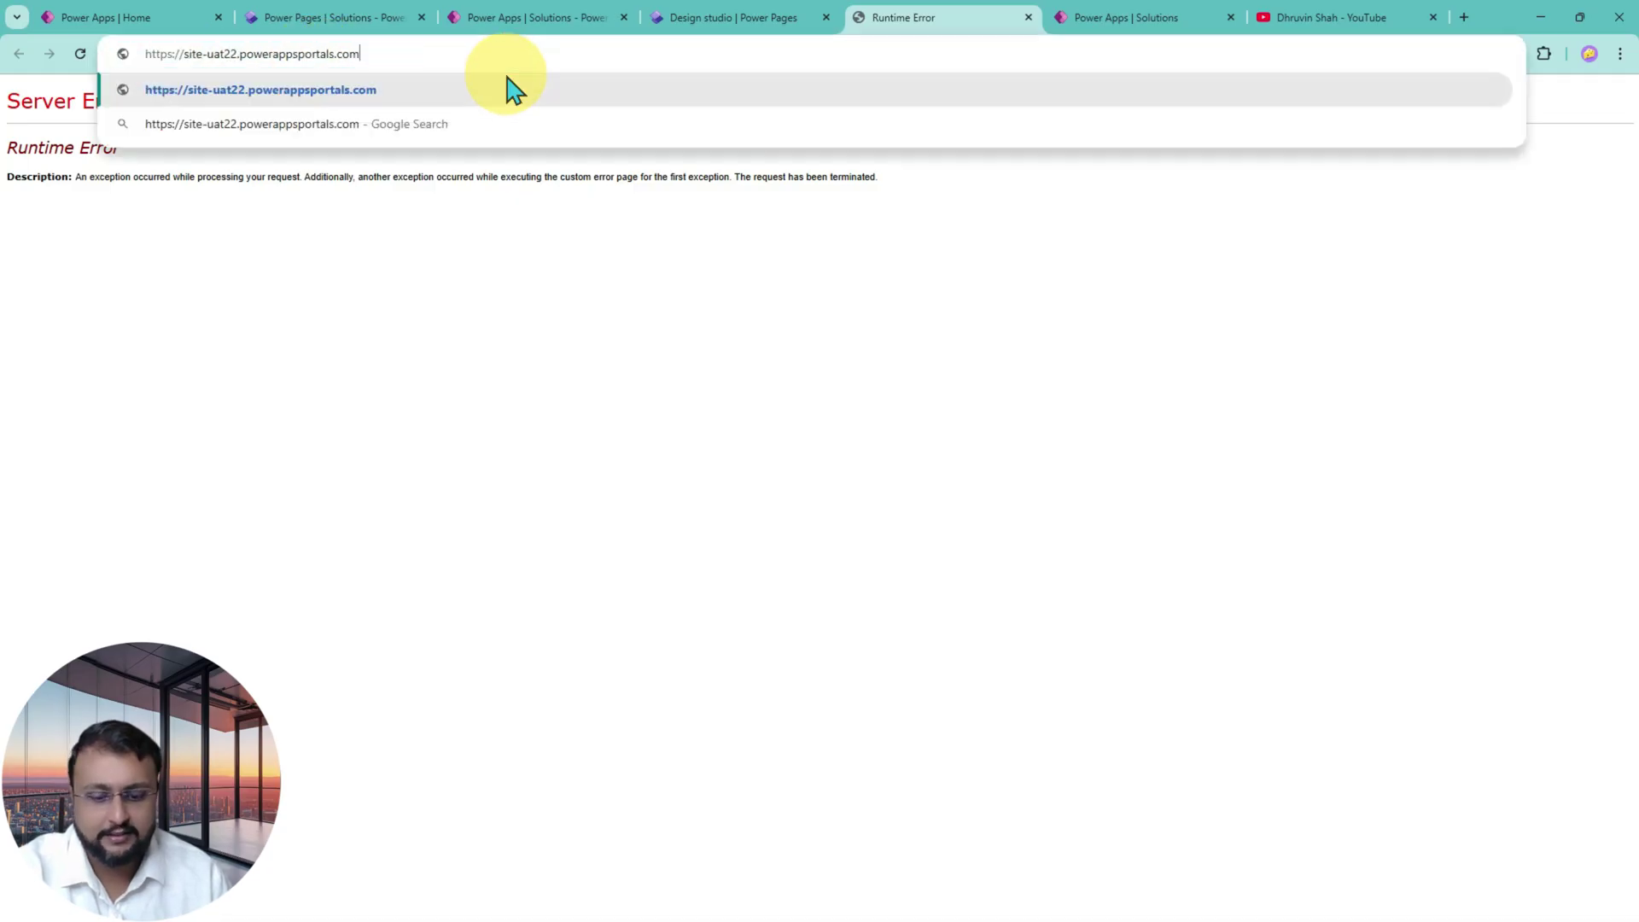
key(Return)
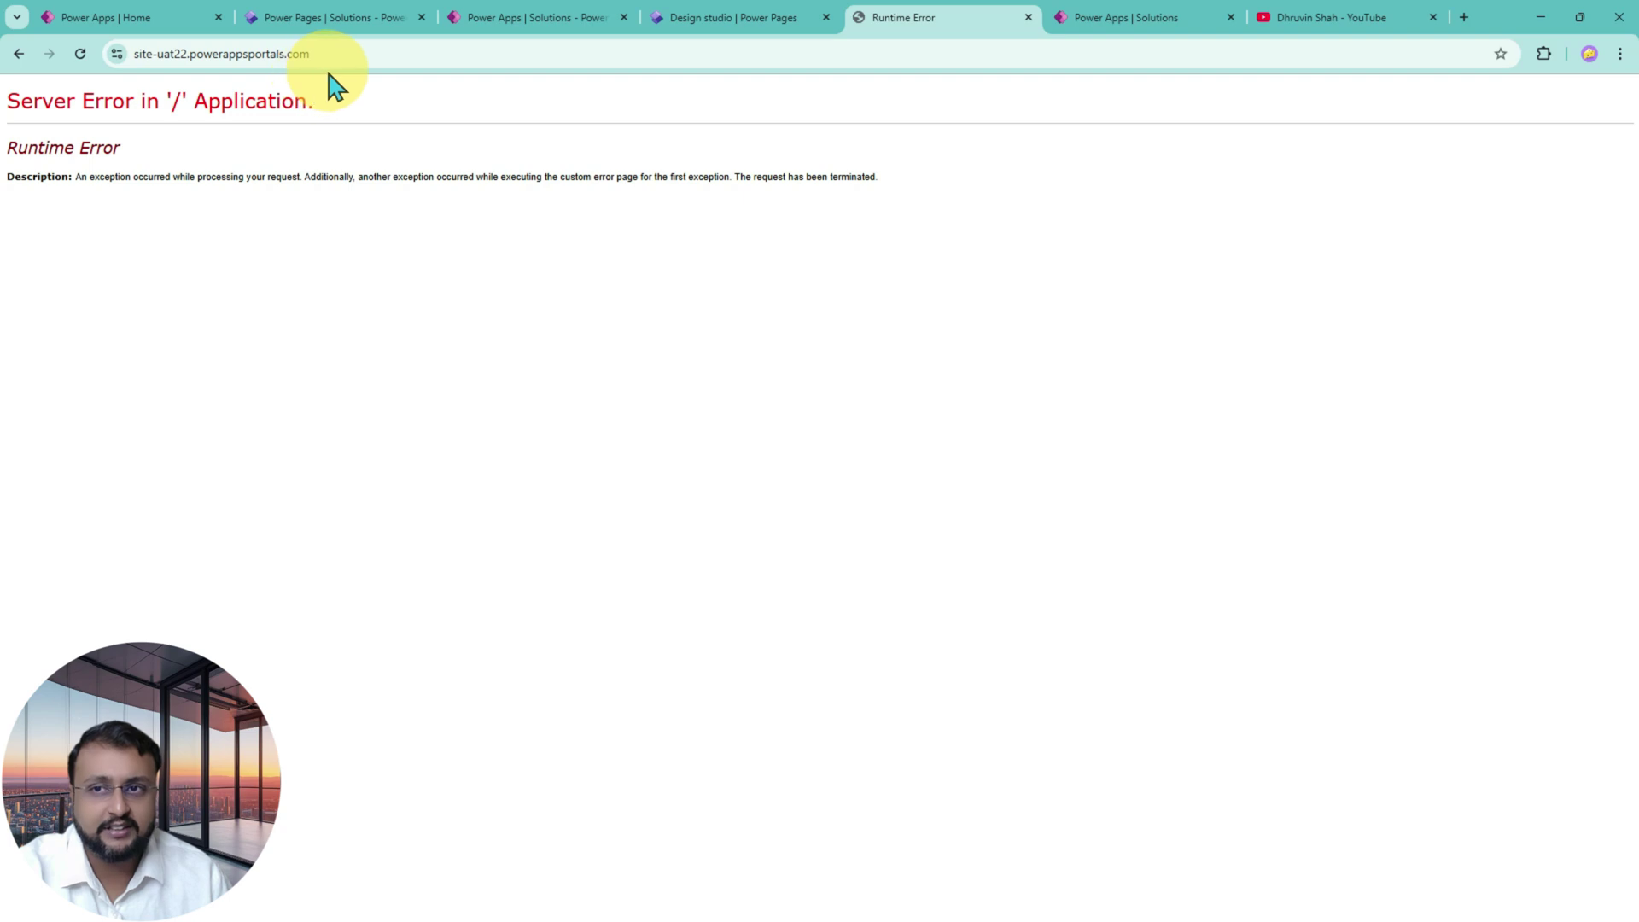
click(357, 54)
key(Return)
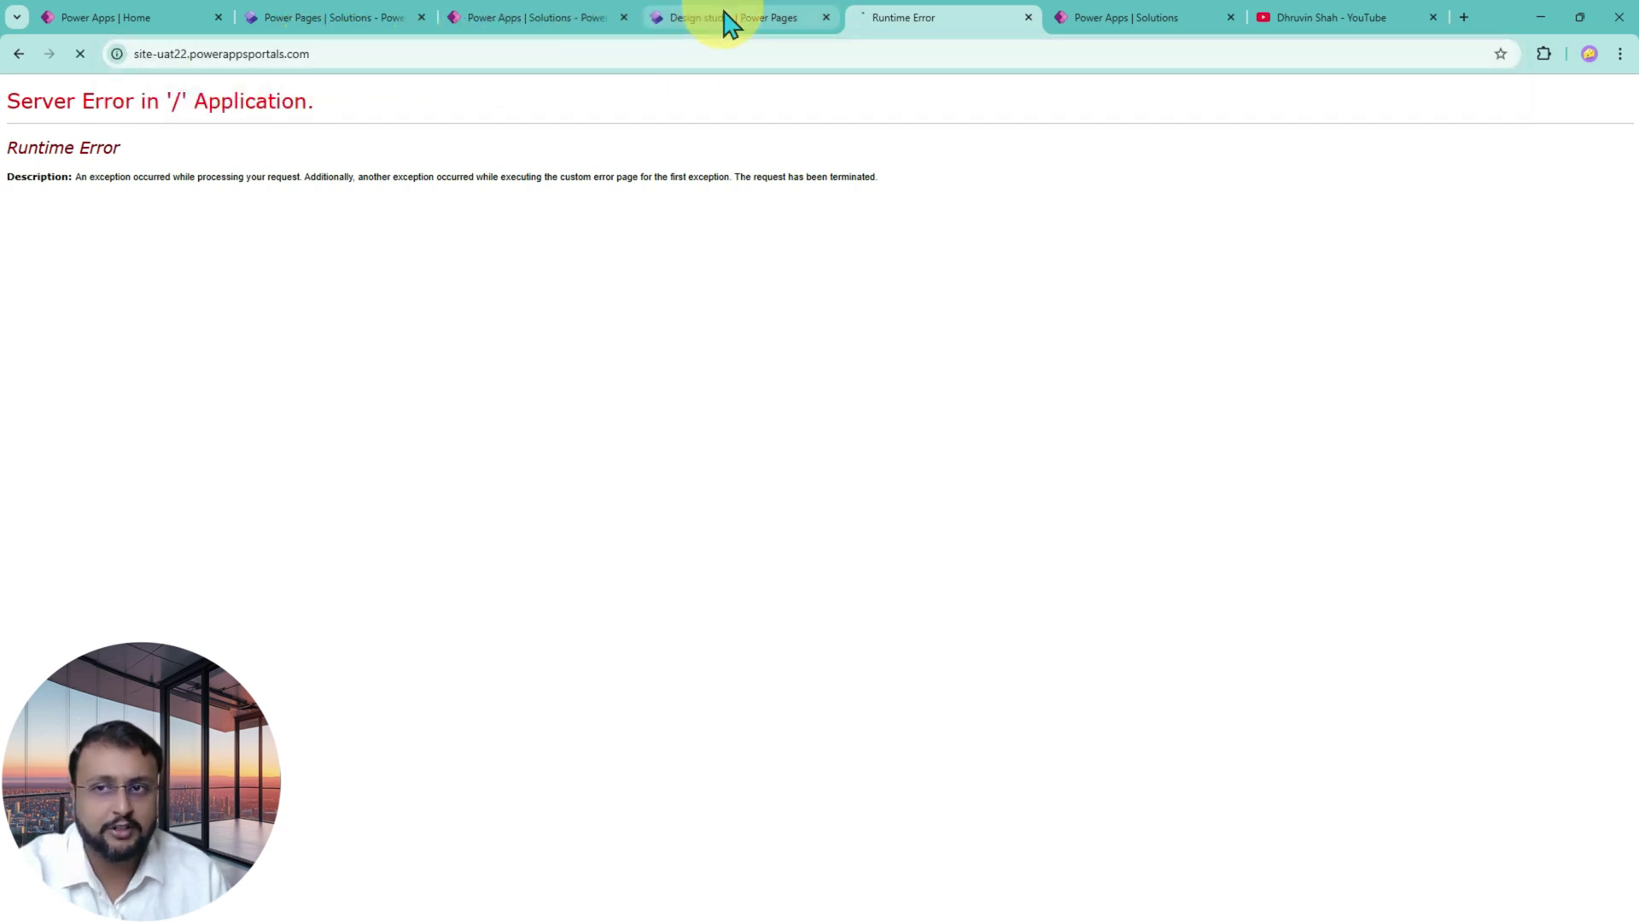
mouse_move(724, 13)
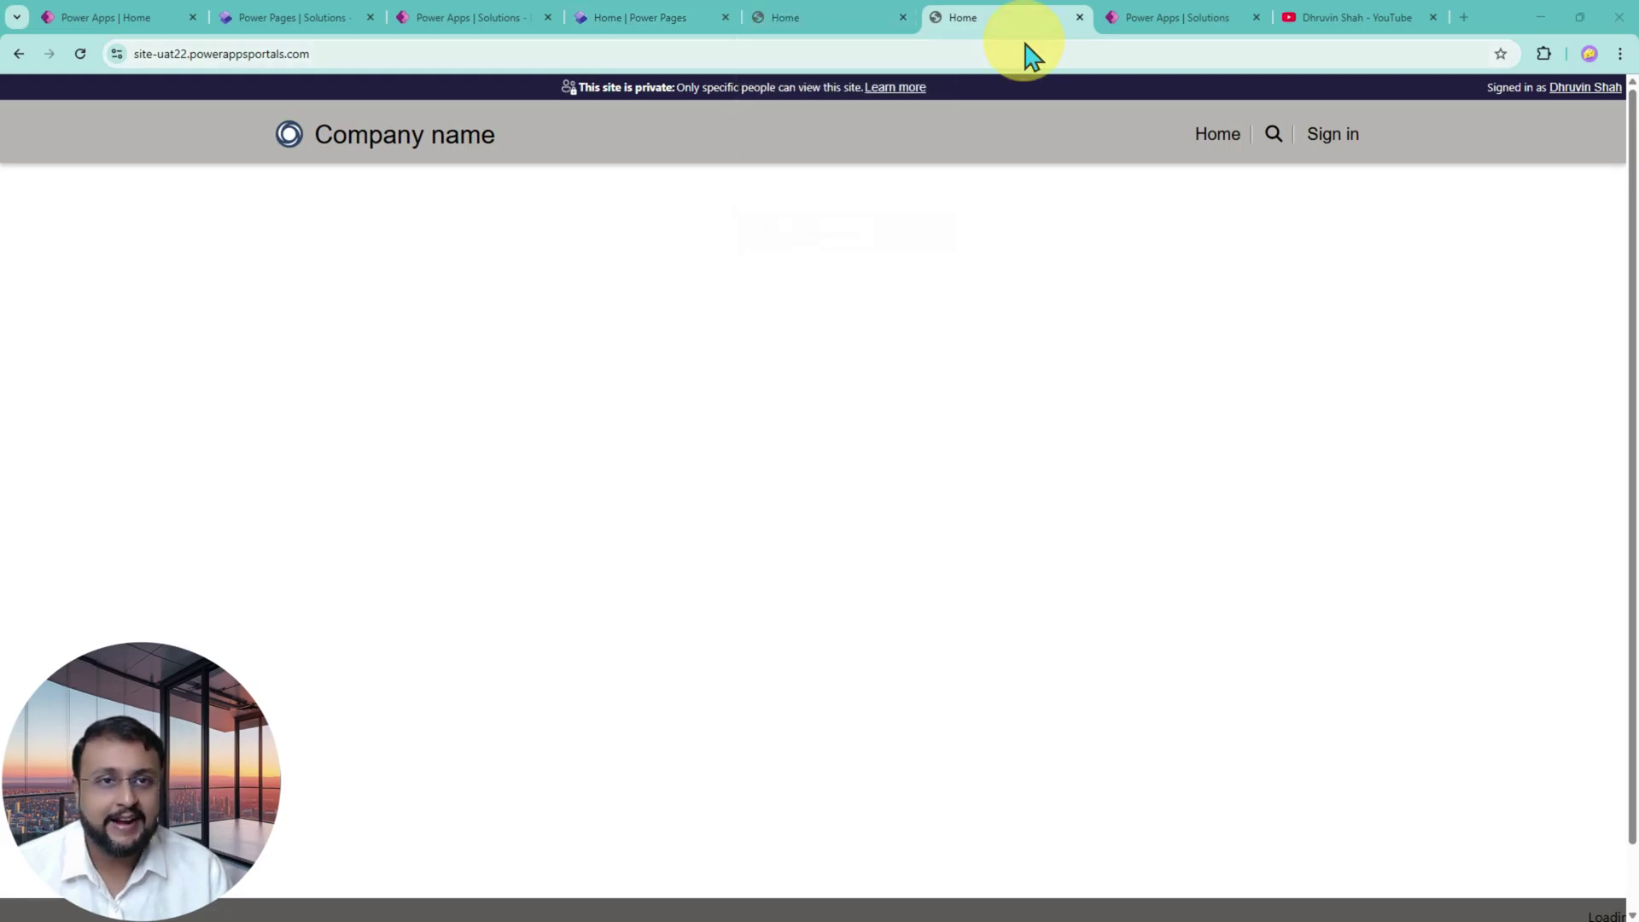
- Refresh the UAT22 site's home page and sign in to the site
click(864, 25)
click(80, 53)
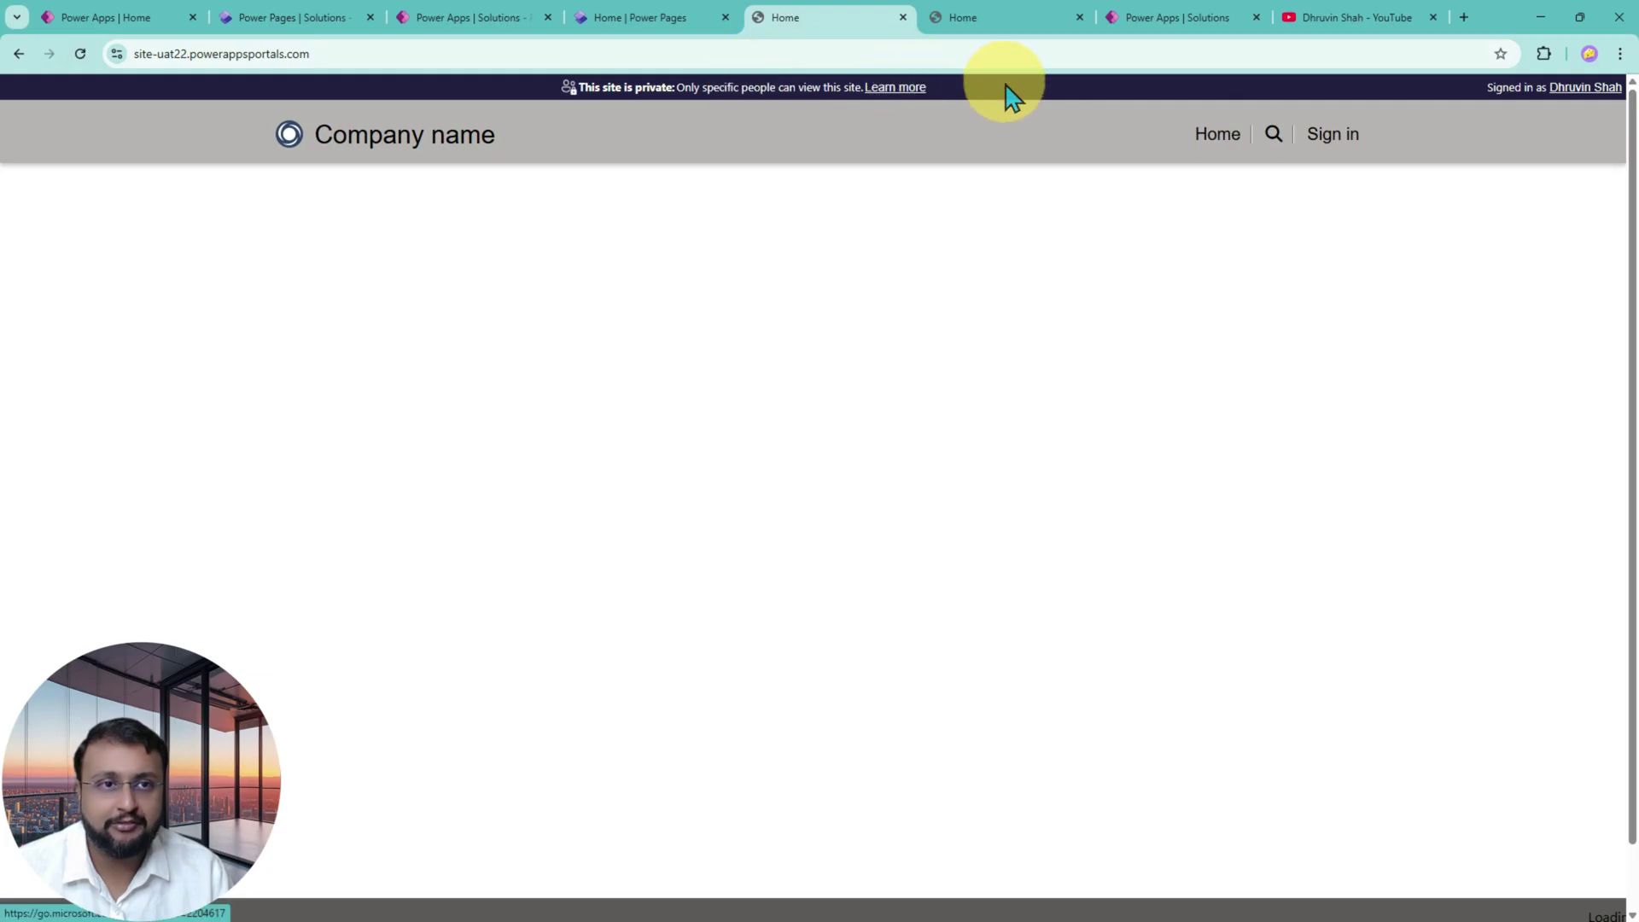
click(1343, 147)
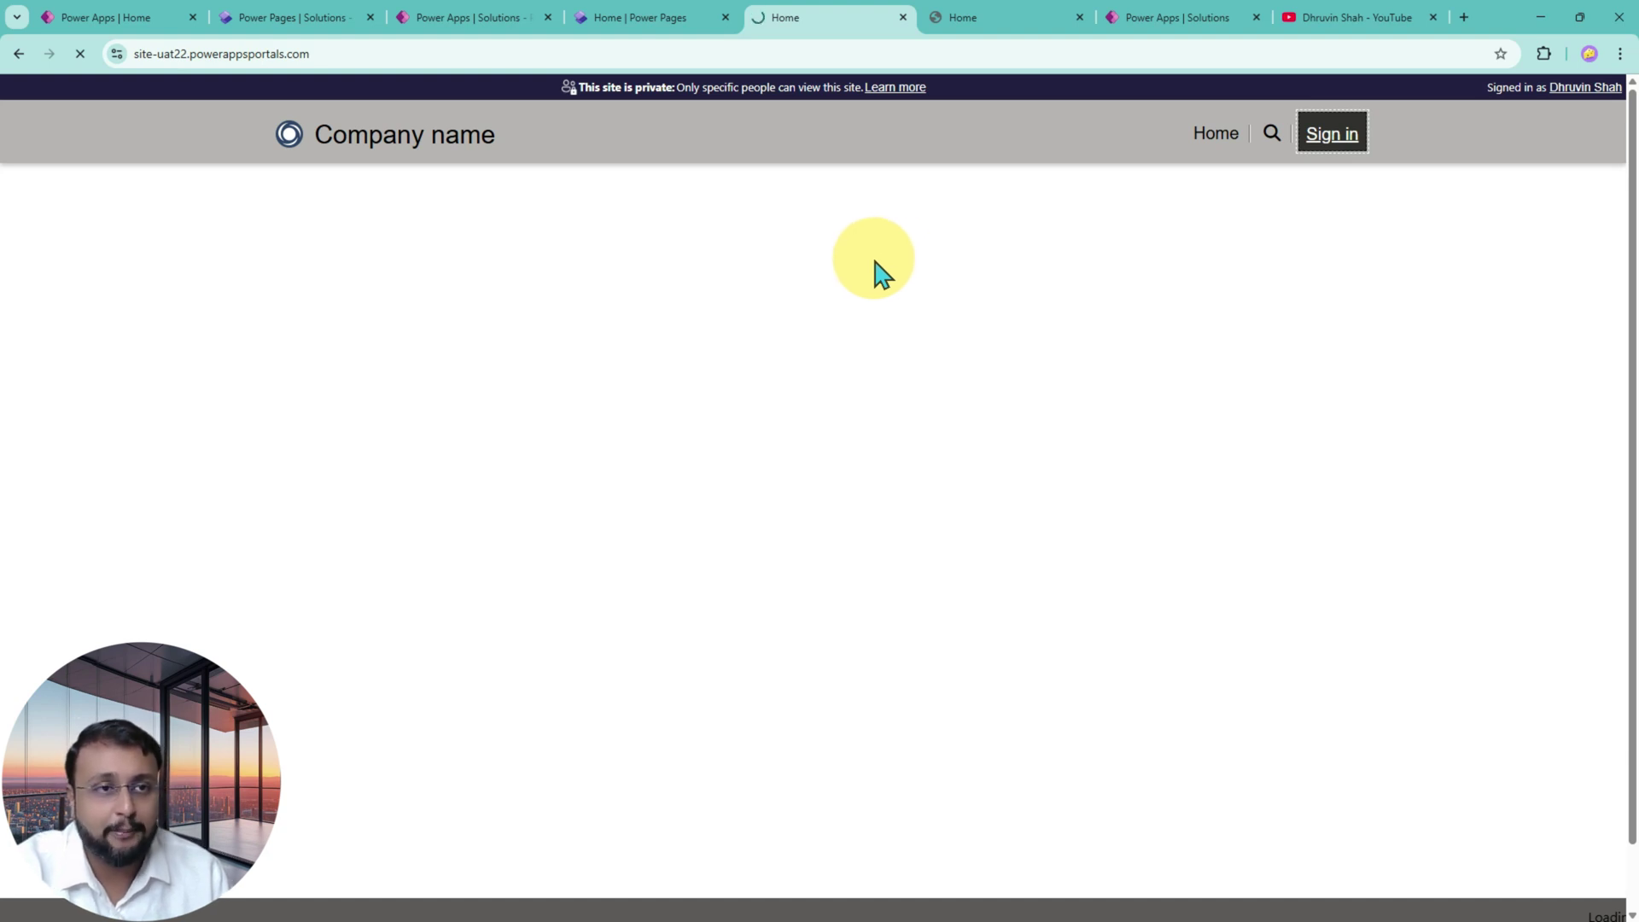
click(1356, 135)
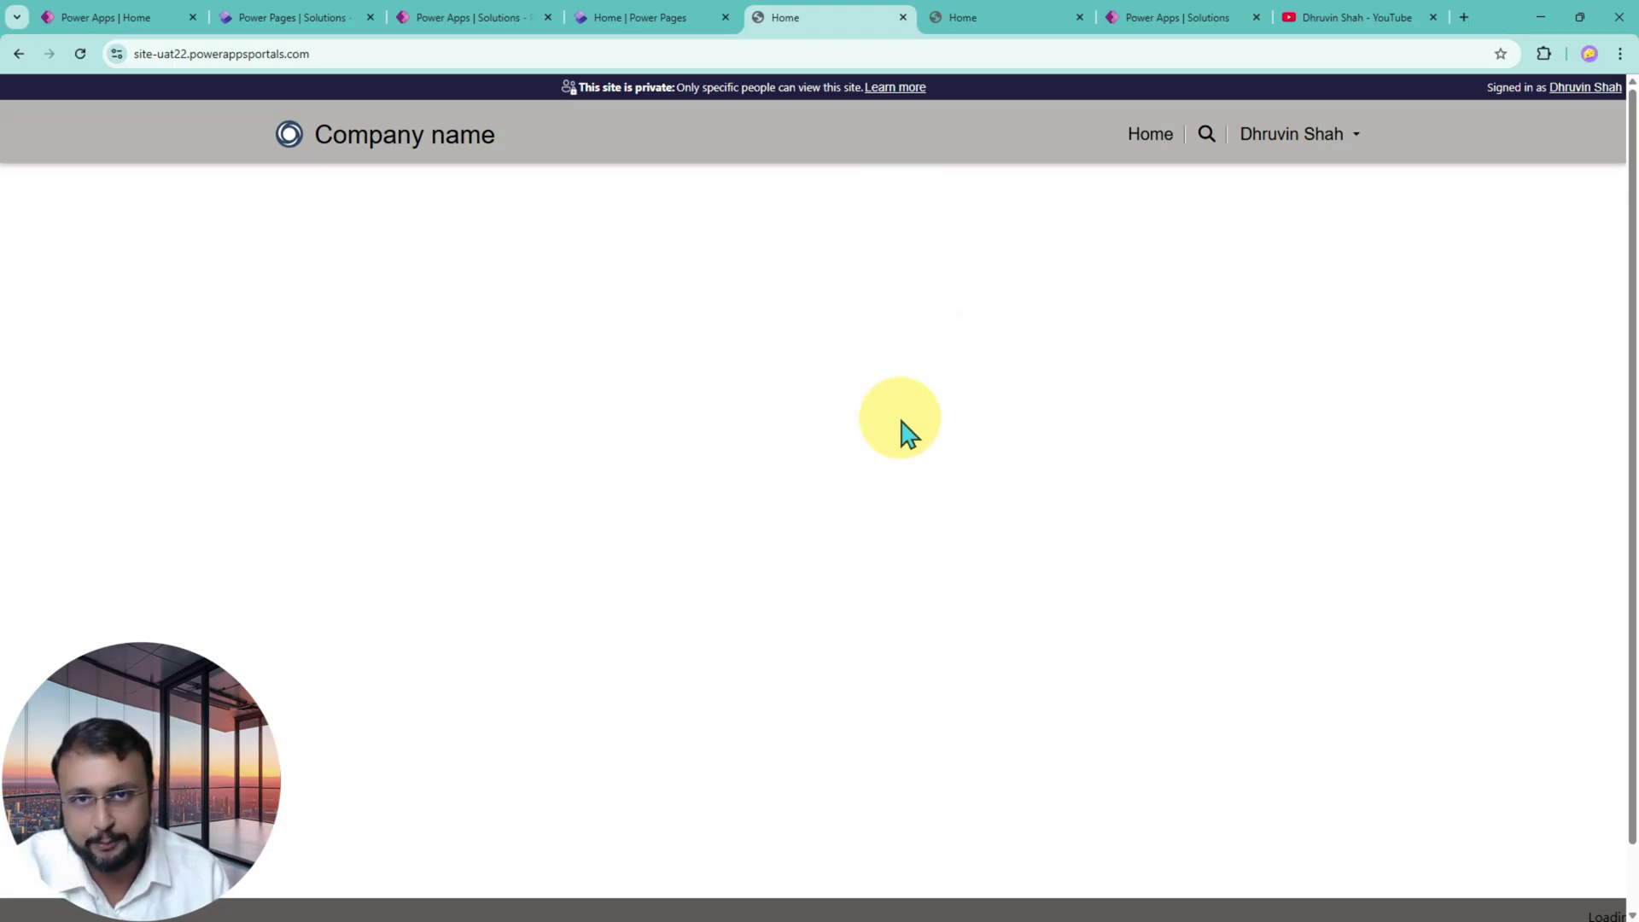
- Review the UAT22 home page and the site object in the Power Pages Test22 solution, then switch to the YouTube channel page
click(644, 19)
click(820, 19)
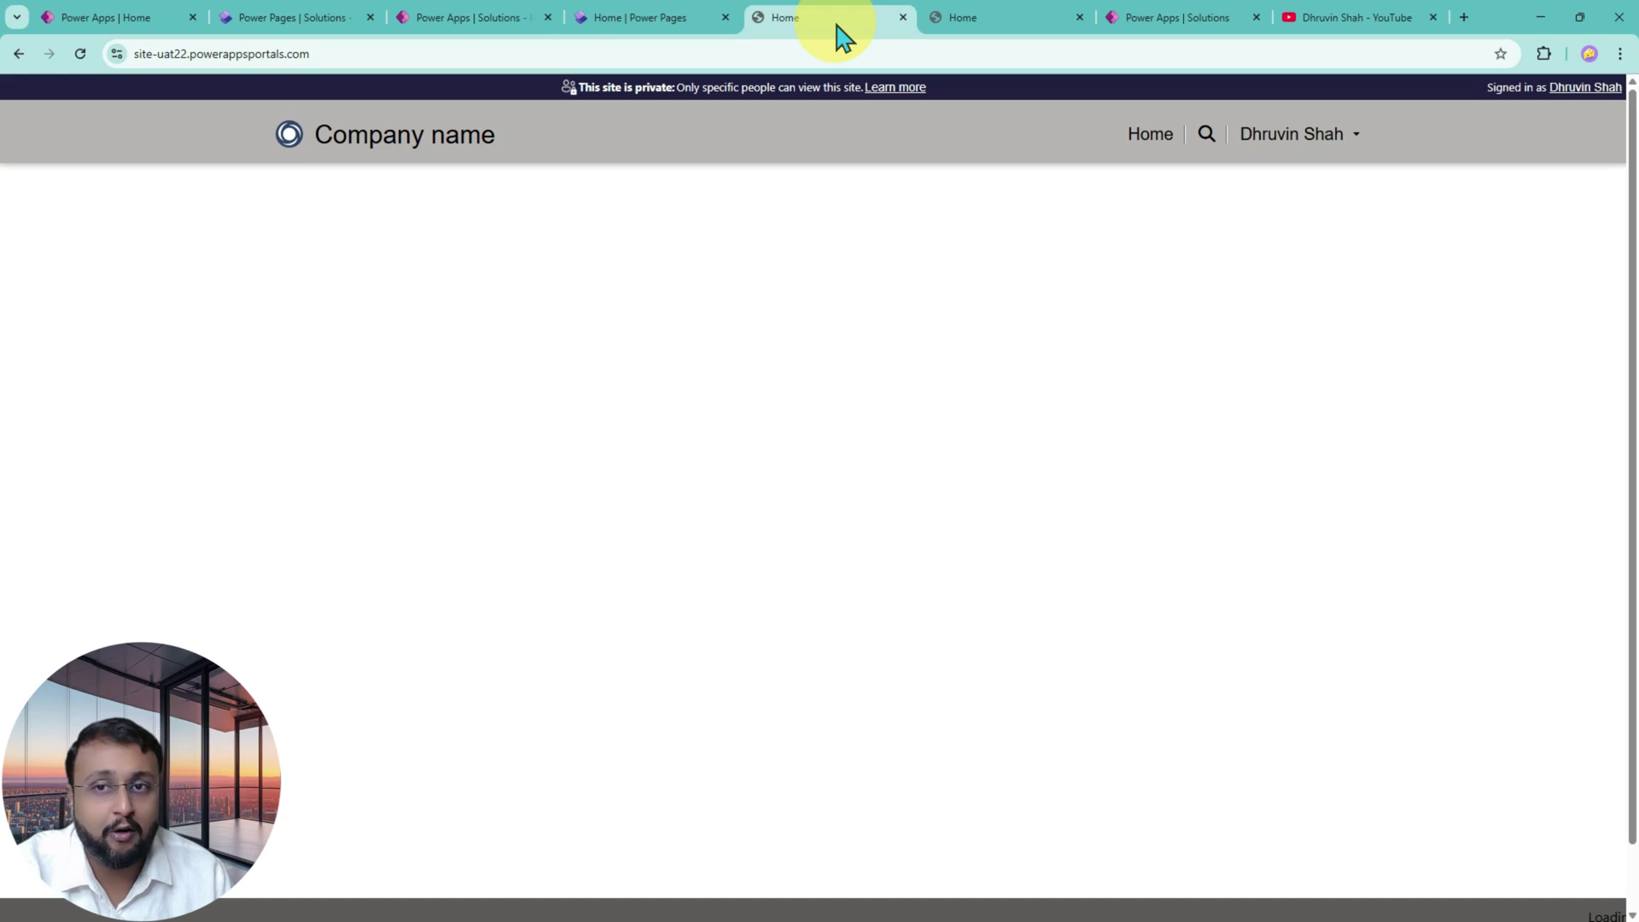
click(450, 24)
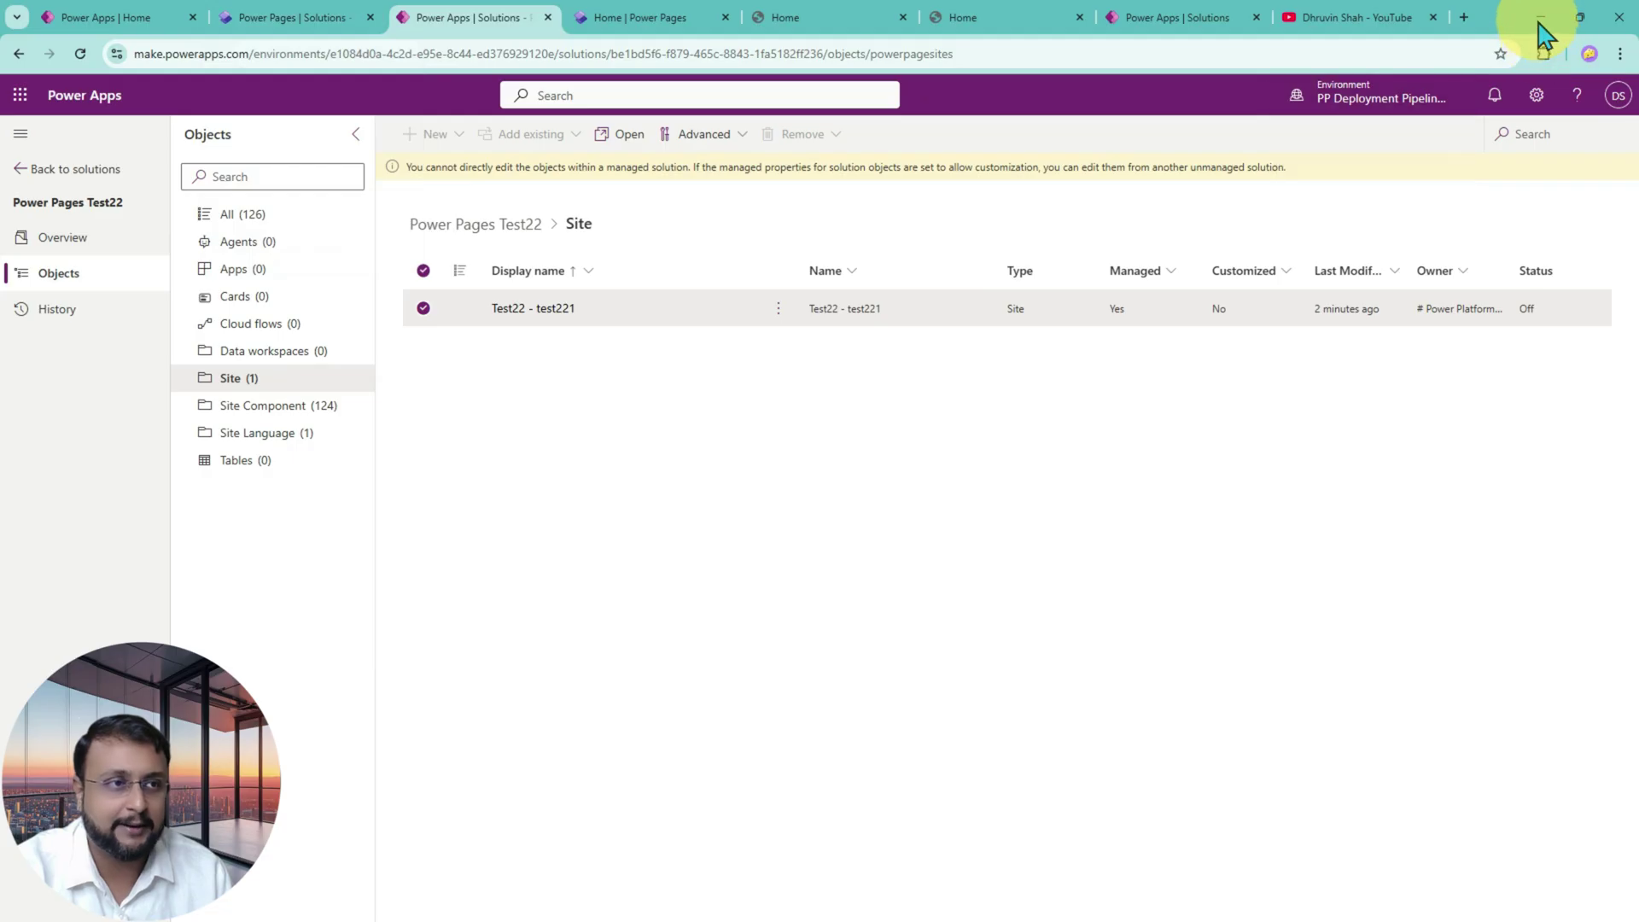
key(ctrl+9)
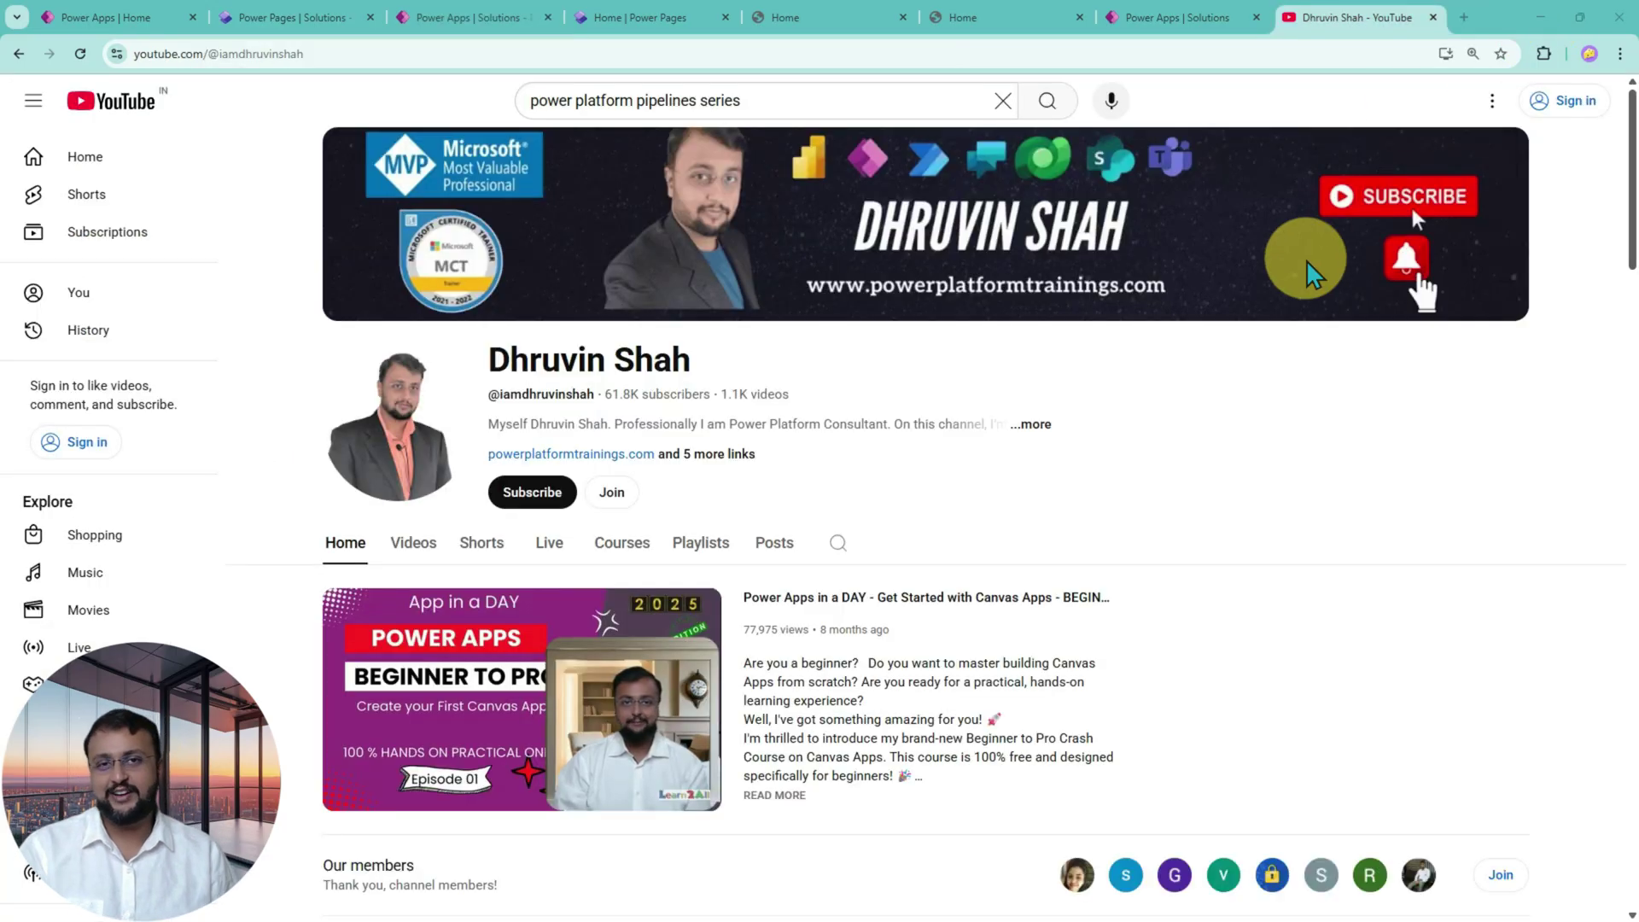